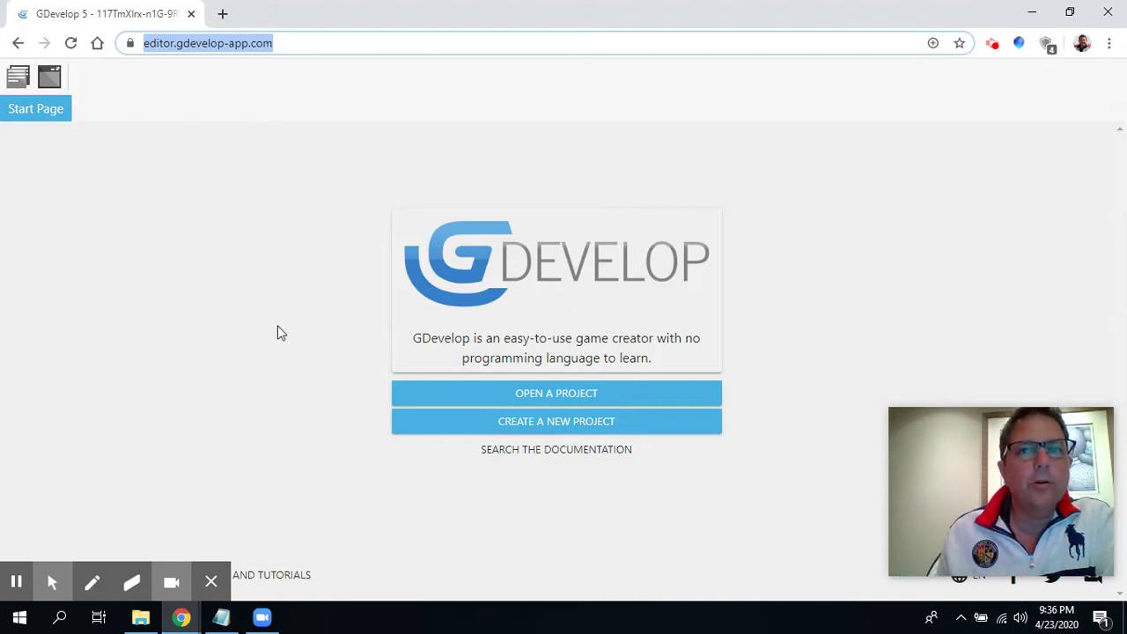
Open the GDevelop Game 1 project from the Computer 10 folder on Google Drive.
{"action": "left_click", "coordinate": [16, 91]}
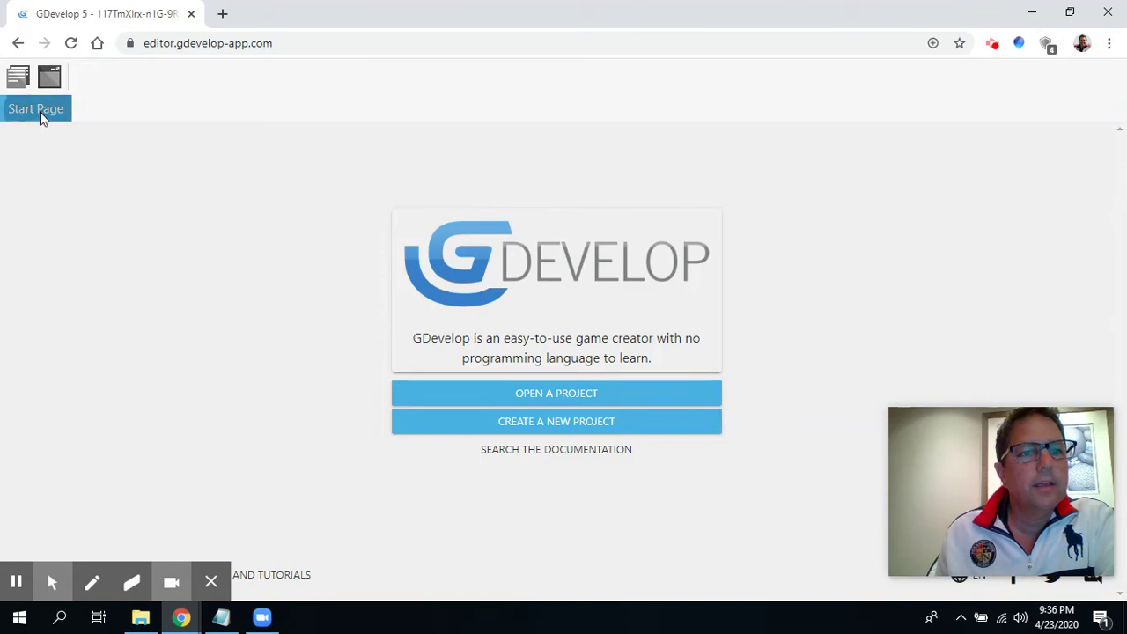
{"action": "left_click", "coordinate": [557, 393]}
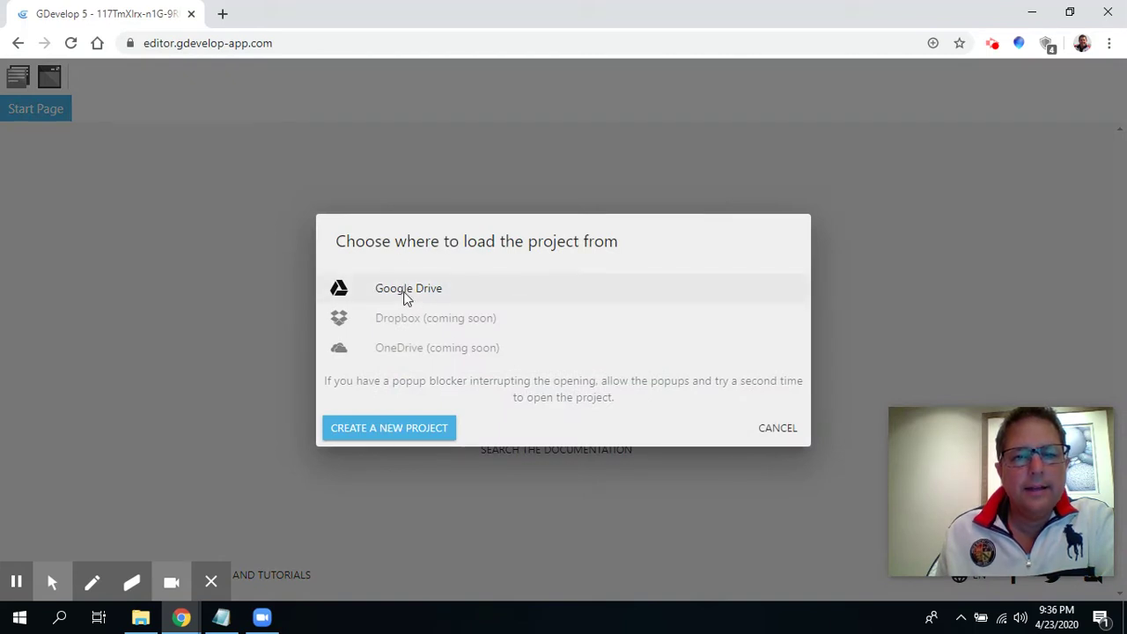
{"action": "left_click", "coordinate": [421, 297]}
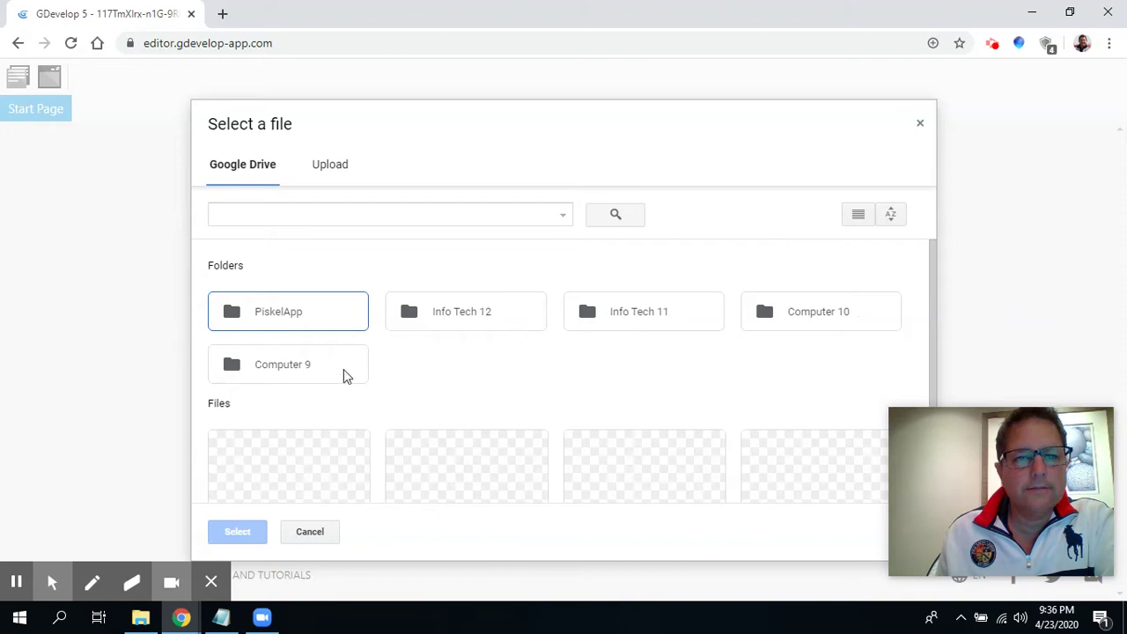
{"action": "double_click", "coordinate": [819, 305]}
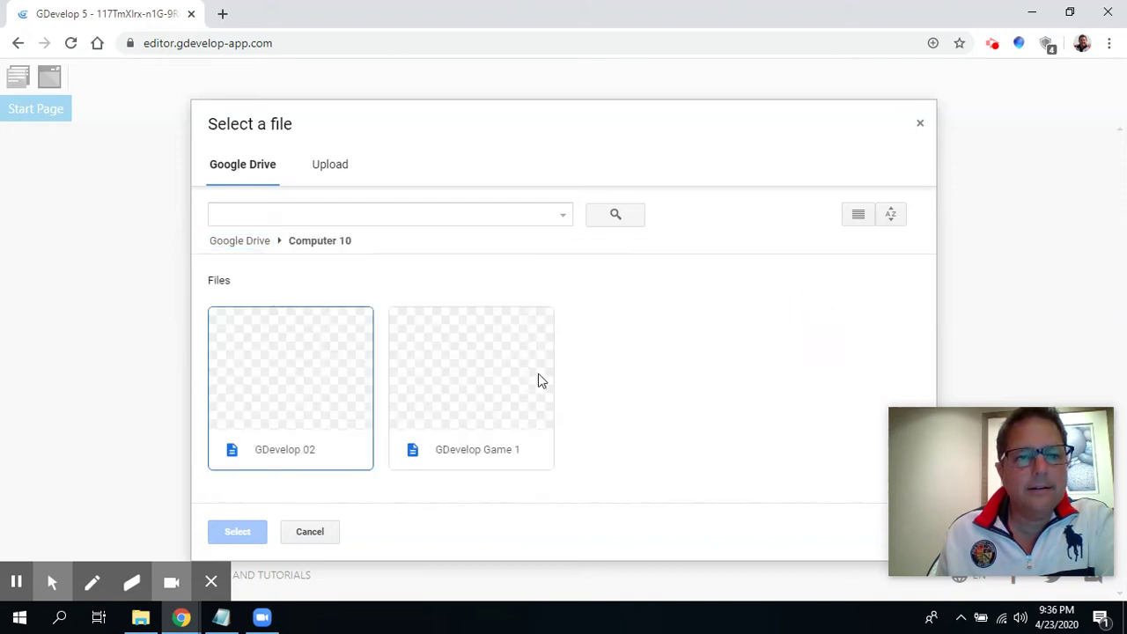
{"action": "left_click", "coordinate": [470, 387]}
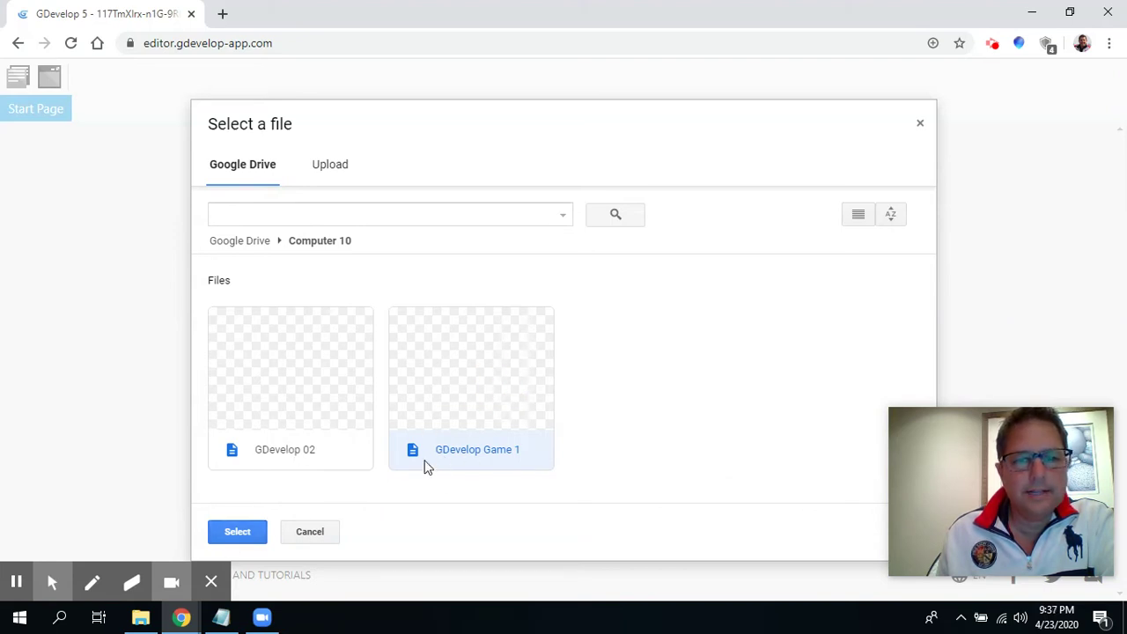
{"action": "left_click", "coordinate": [239, 532]}
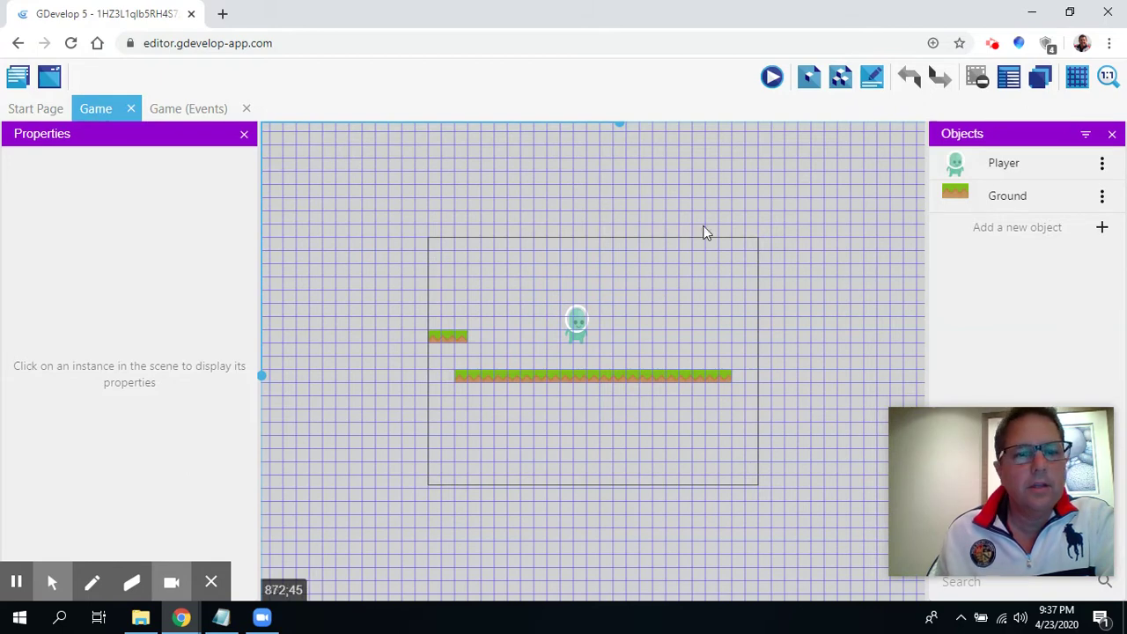
Review the existing animations of the Player object, leaving its settings as they are.
{"action": "left_click", "coordinate": [982, 170]}
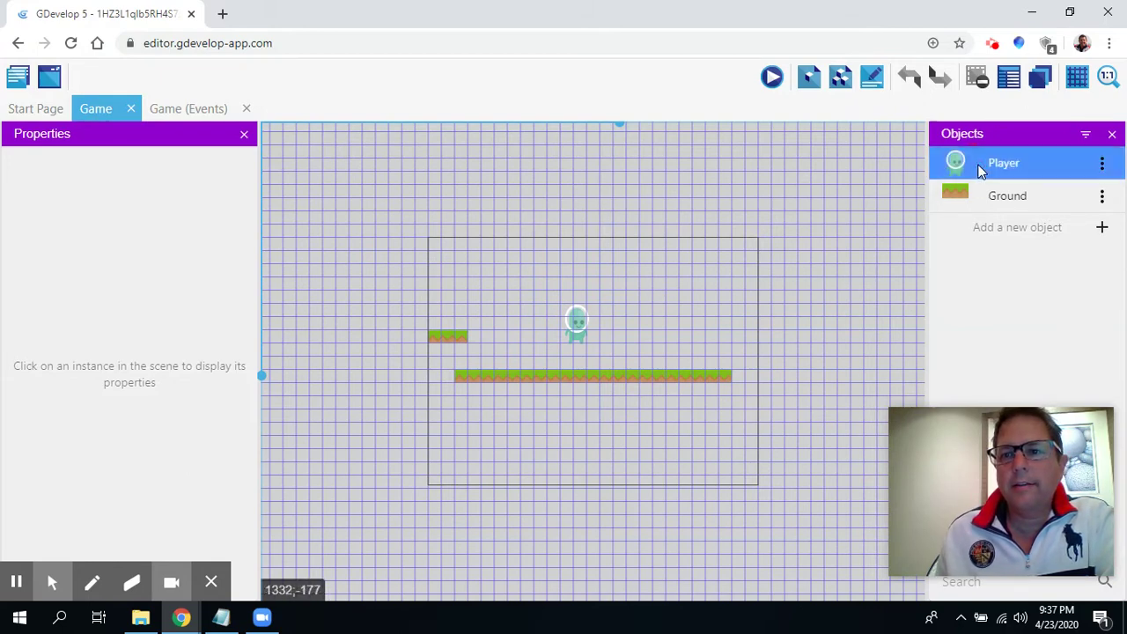
{"action": "left_click", "coordinate": [1102, 163]}
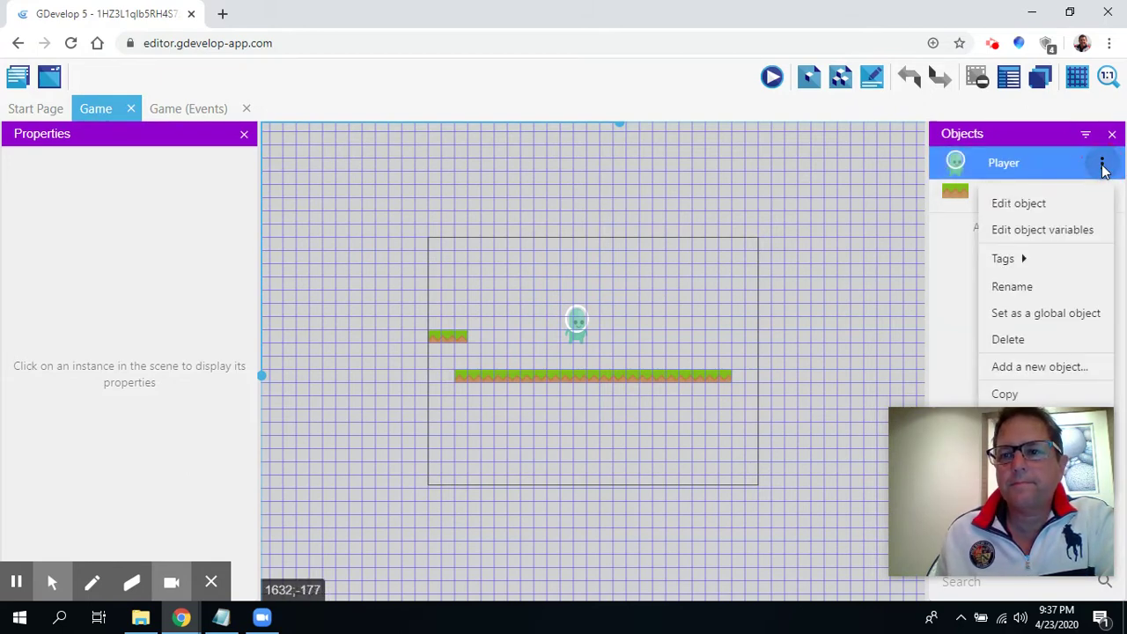
{"action": "left_click", "coordinate": [1019, 204]}
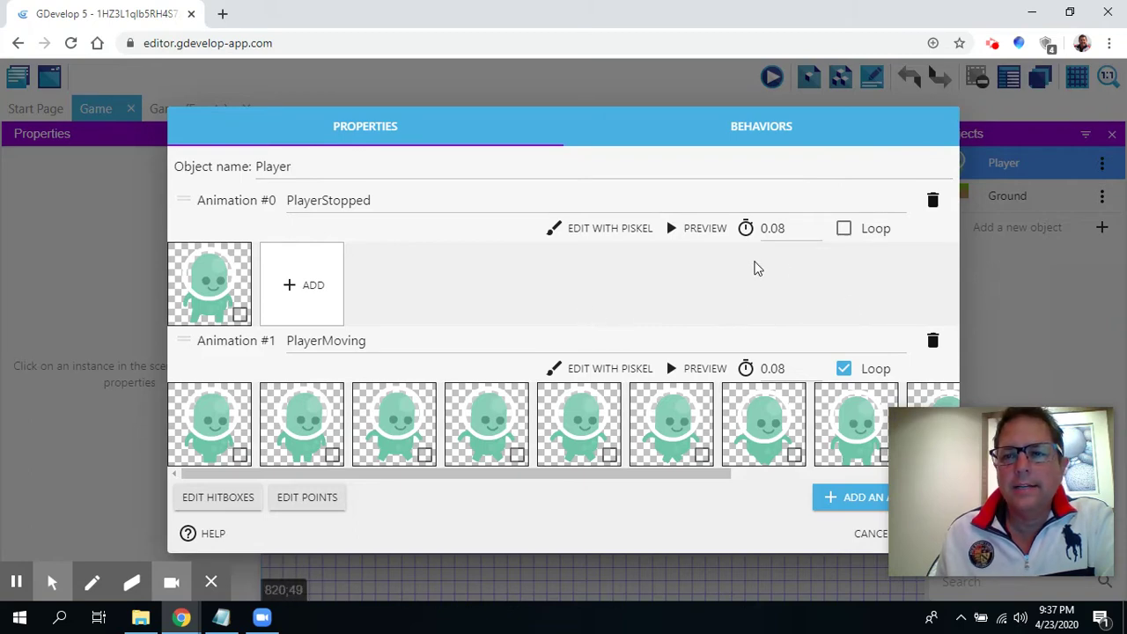
{"action": "left_click", "coordinate": [1013, 294]}
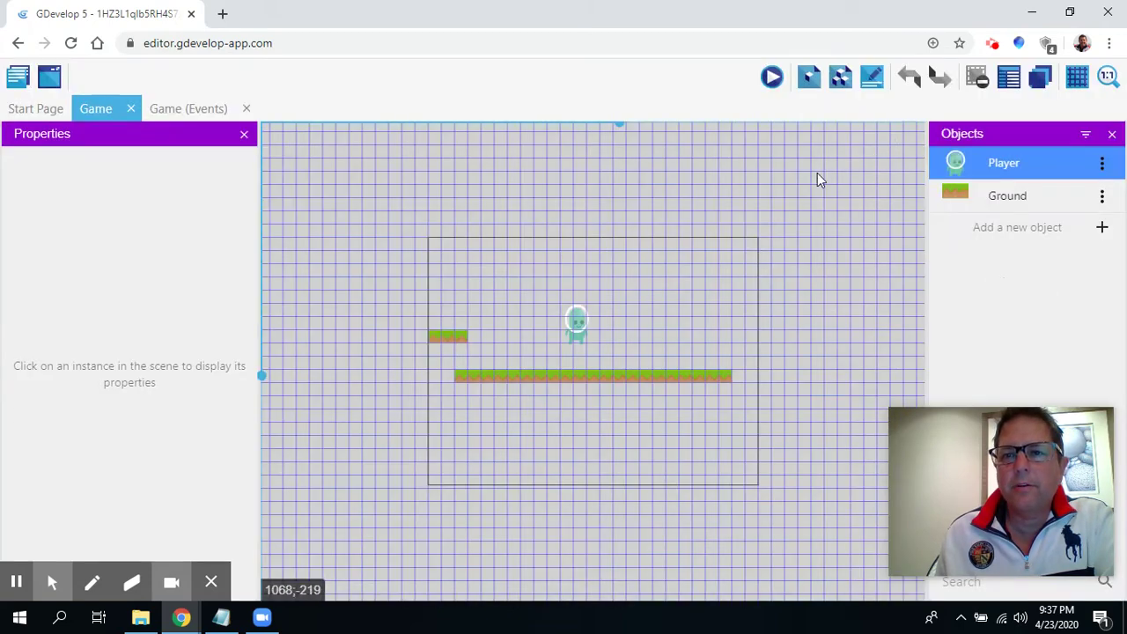
Preview the game, test the player's walking and jumping in both directions across the platforms, and close the preview.
{"action": "left_click", "coordinate": [772, 78]}
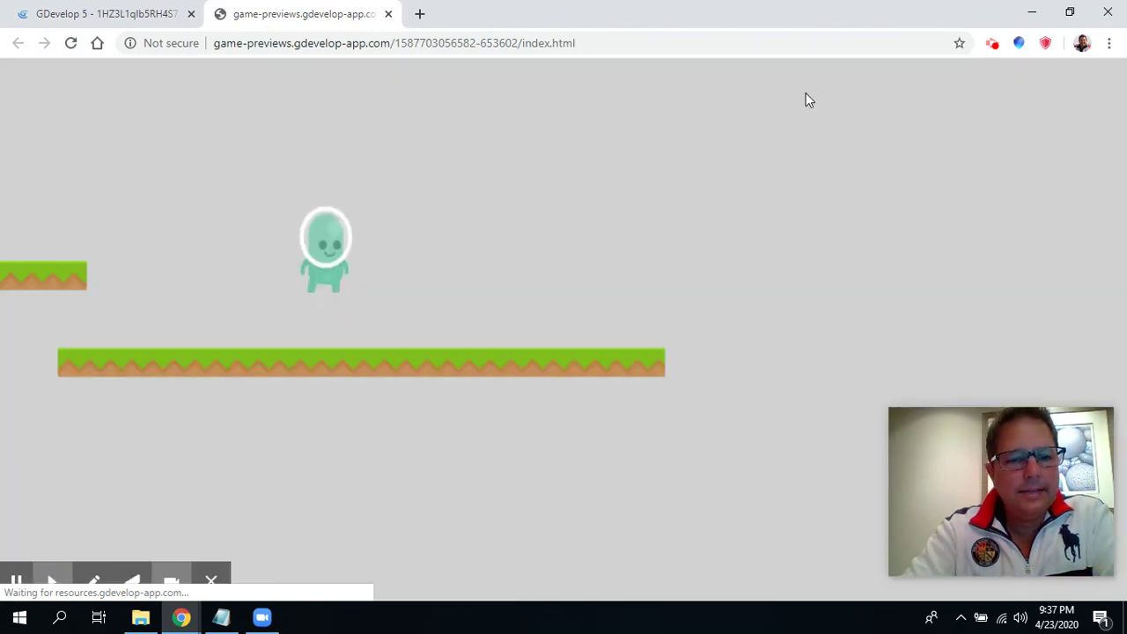
{"action": "key", "text": "Left"}
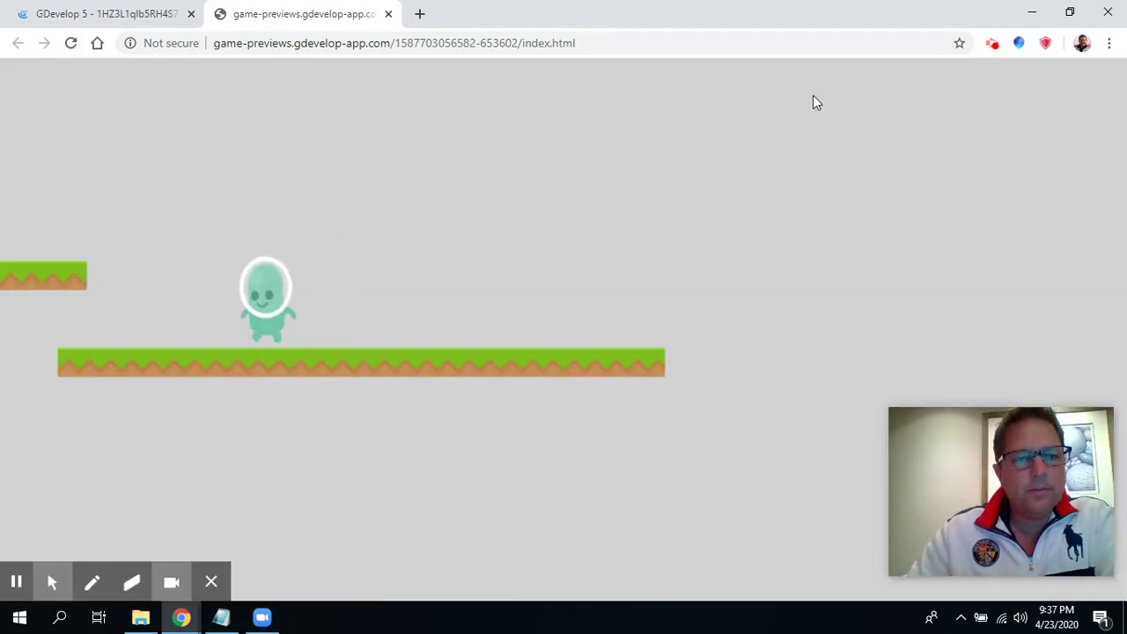
{"action": "key", "text": "Right"}
{"action": "key", "text": "Left"}
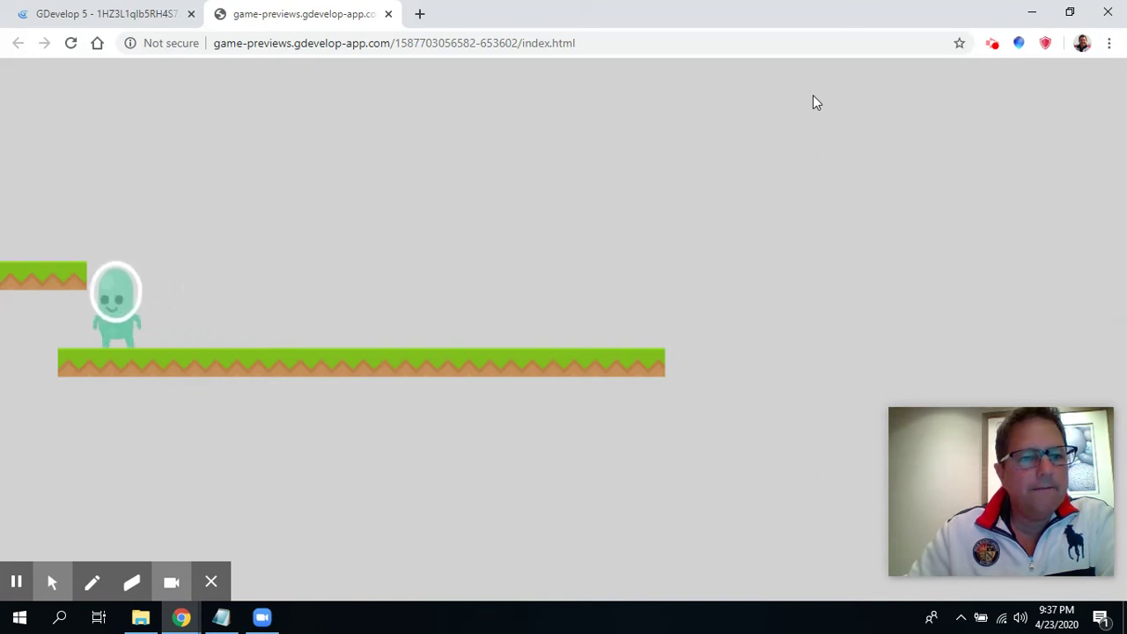
{"action": "key", "text": "Right"}
{"action": "key", "text": "space"}
{"action": "key", "text": "Right"}
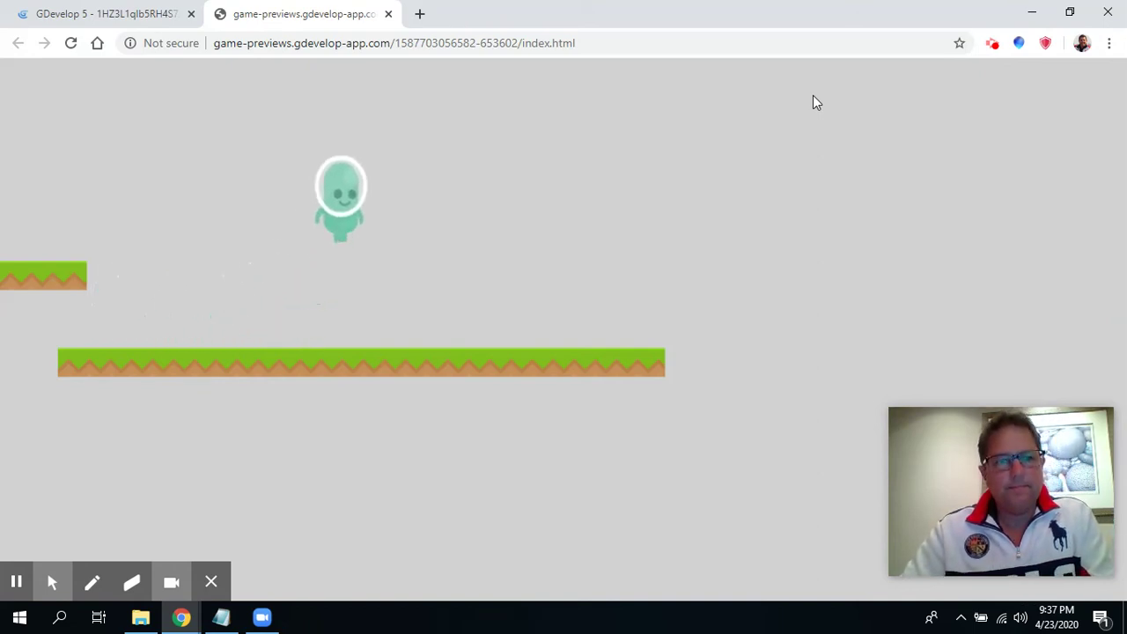
{"action": "key", "text": "space"}
{"action": "key", "text": "Left"}
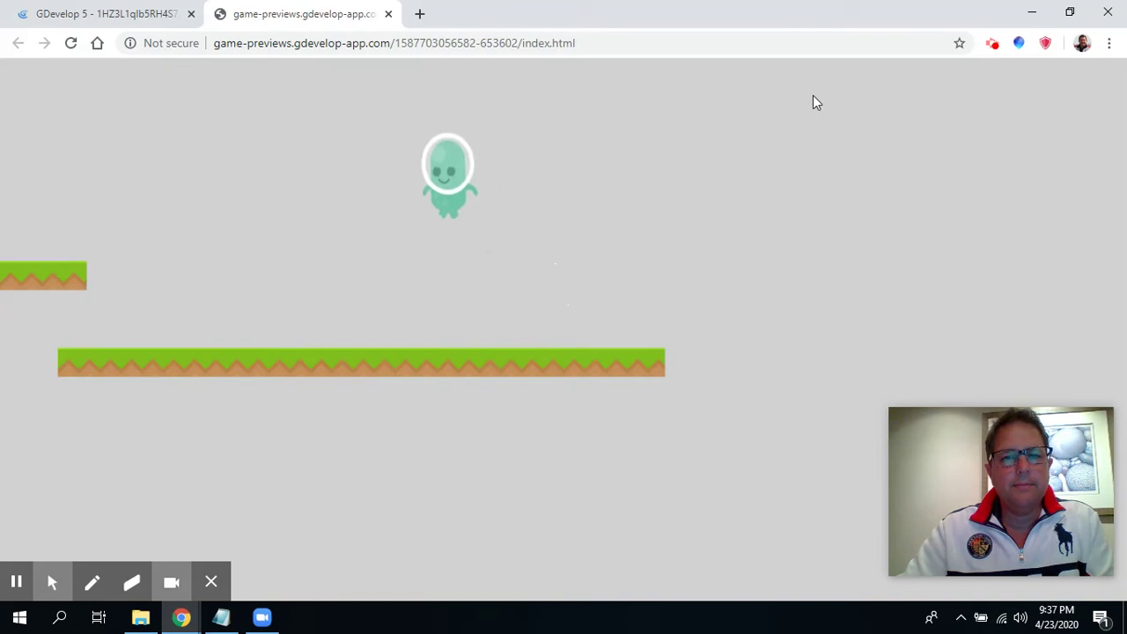
{"action": "key", "text": "space"}
{"action": "key", "text": "space"}
{"action": "key", "text": "Right"}
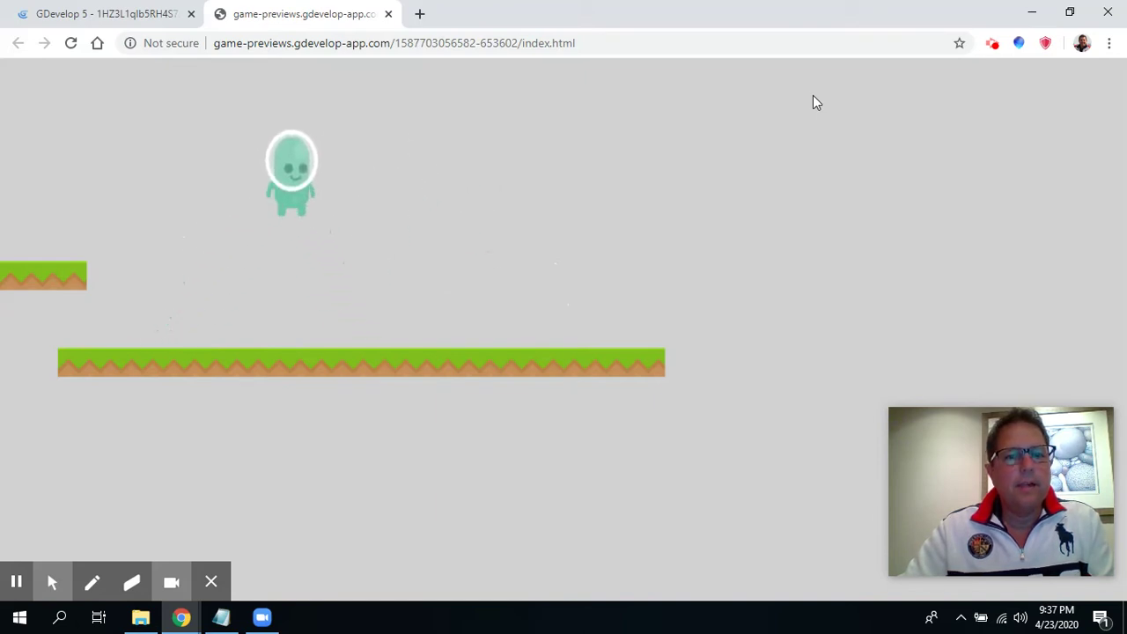
{"action": "key", "text": "Left"}
{"action": "key", "text": "space"}
{"action": "key", "text": "Right"}
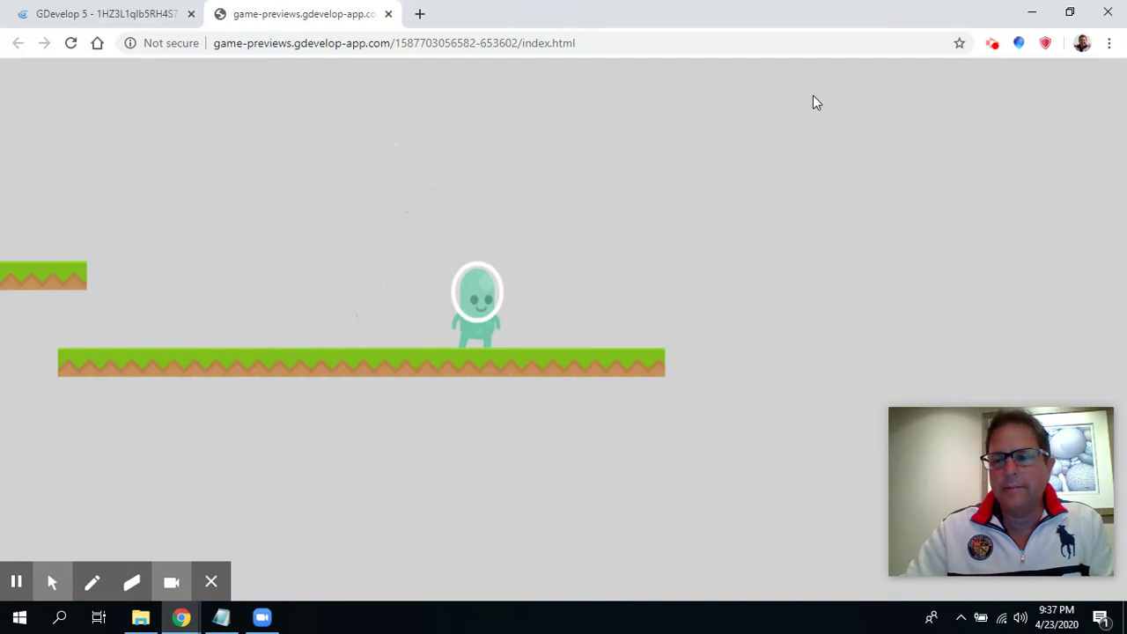
{"action": "key", "text": "space"}
{"action": "key", "text": "Left"}
{"action": "key", "text": "space"}
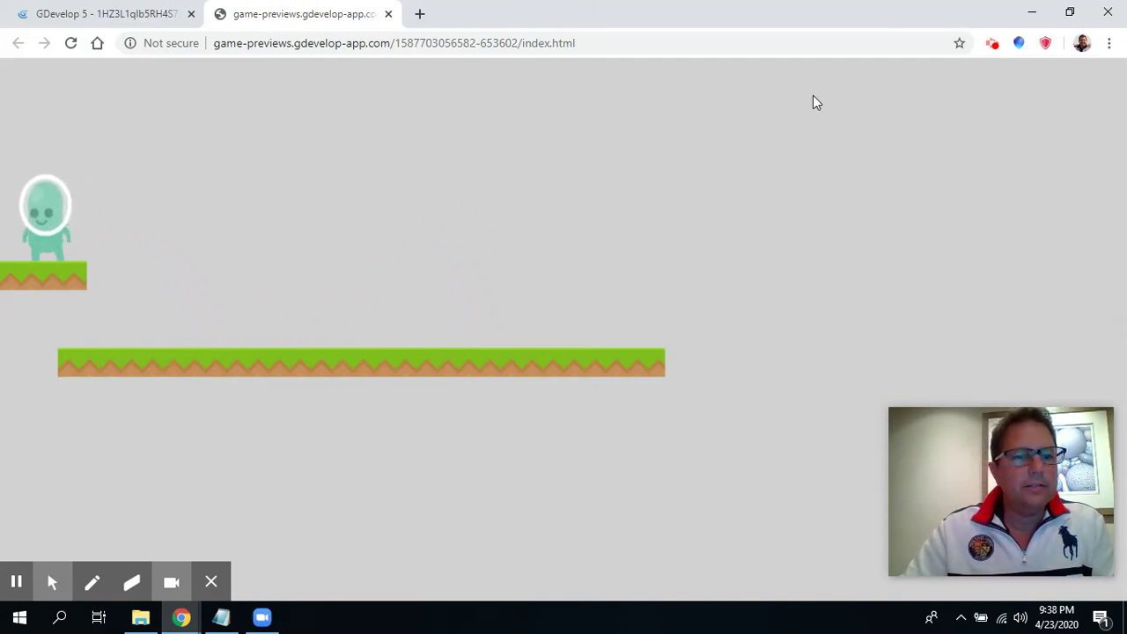
{"action": "key", "text": "Right"}
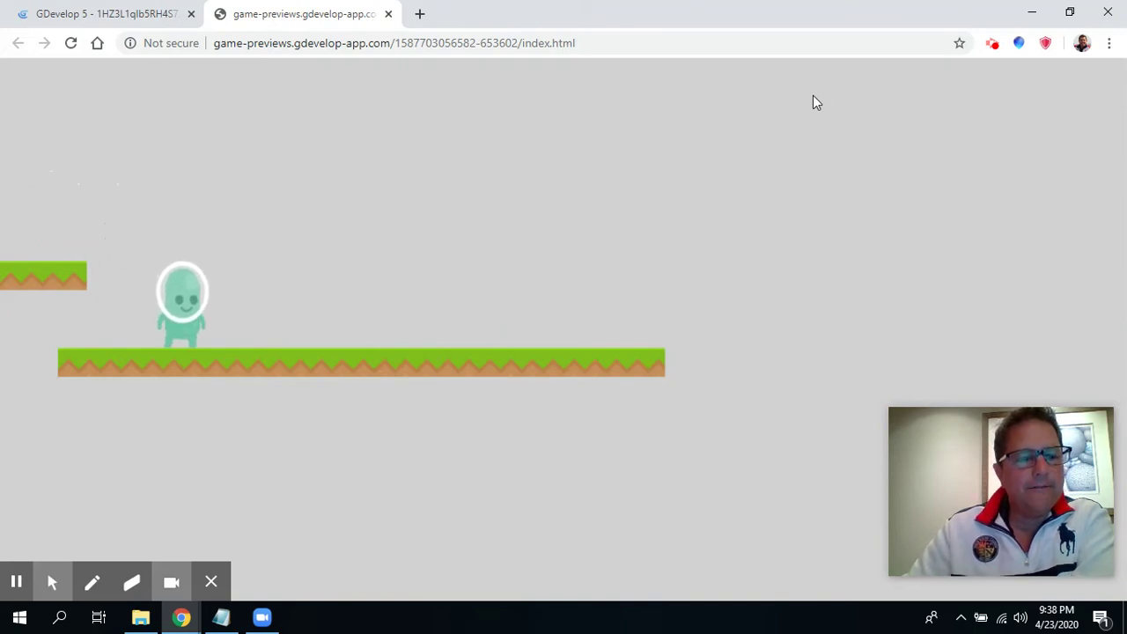
{"action": "key", "text": "space"}
{"action": "key", "text": "Left"}
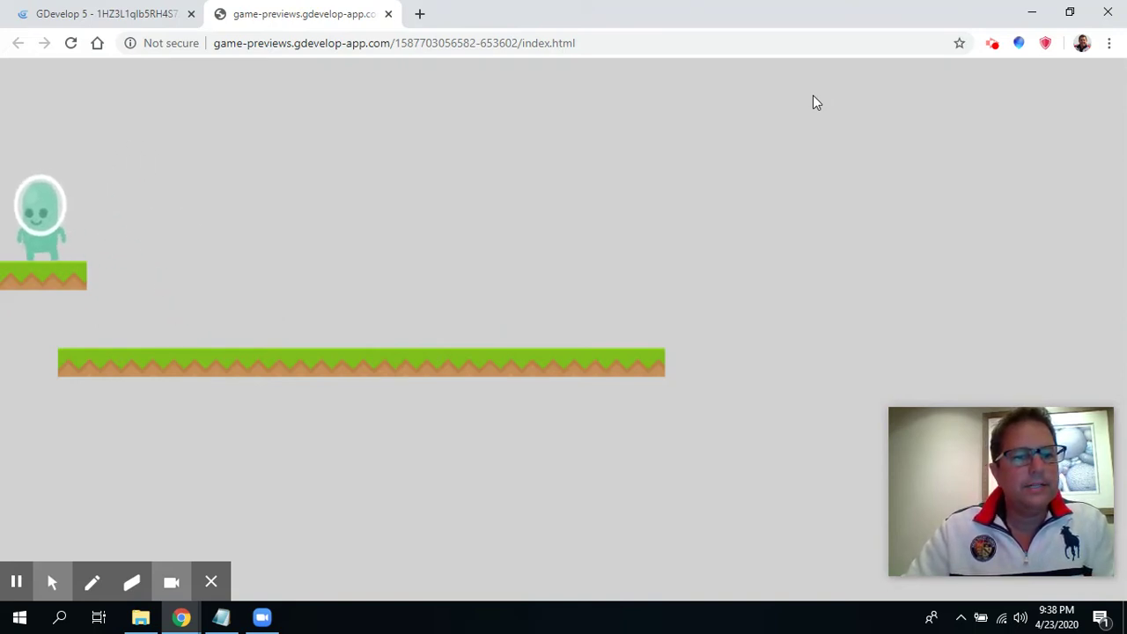
{"action": "key", "text": "Right"}
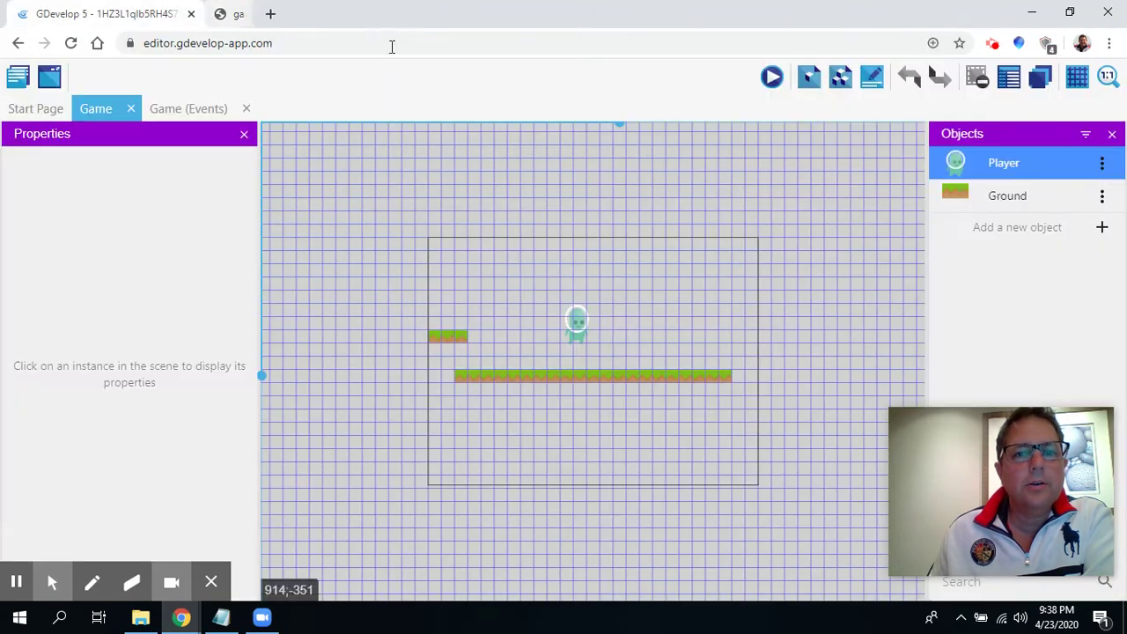
{"action": "left_click", "coordinate": [389, 14]}
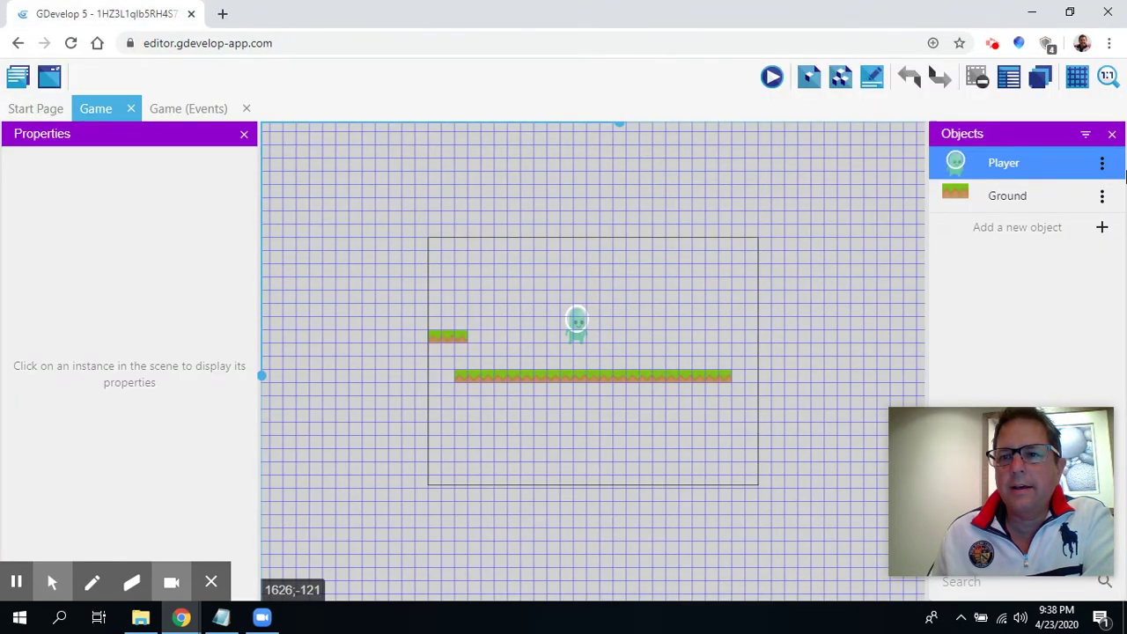
Add an animation named PlayerJumping to the Player object, using the p1_jump image from the library.
{"action": "left_click", "coordinate": [1102, 163]}
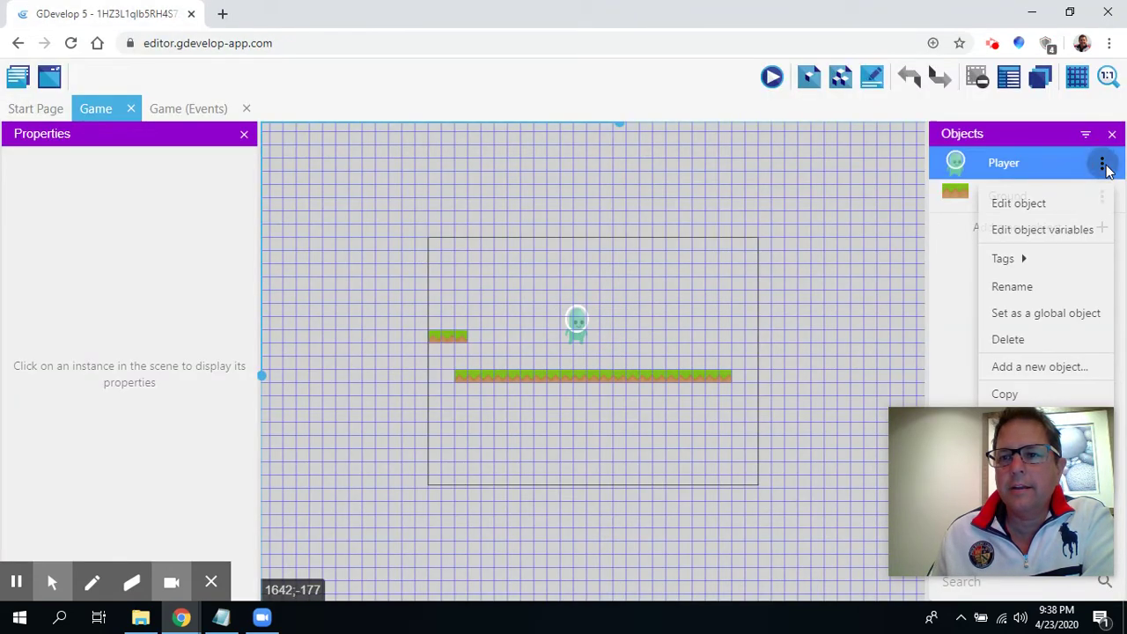
{"action": "left_click", "coordinate": [1018, 204]}
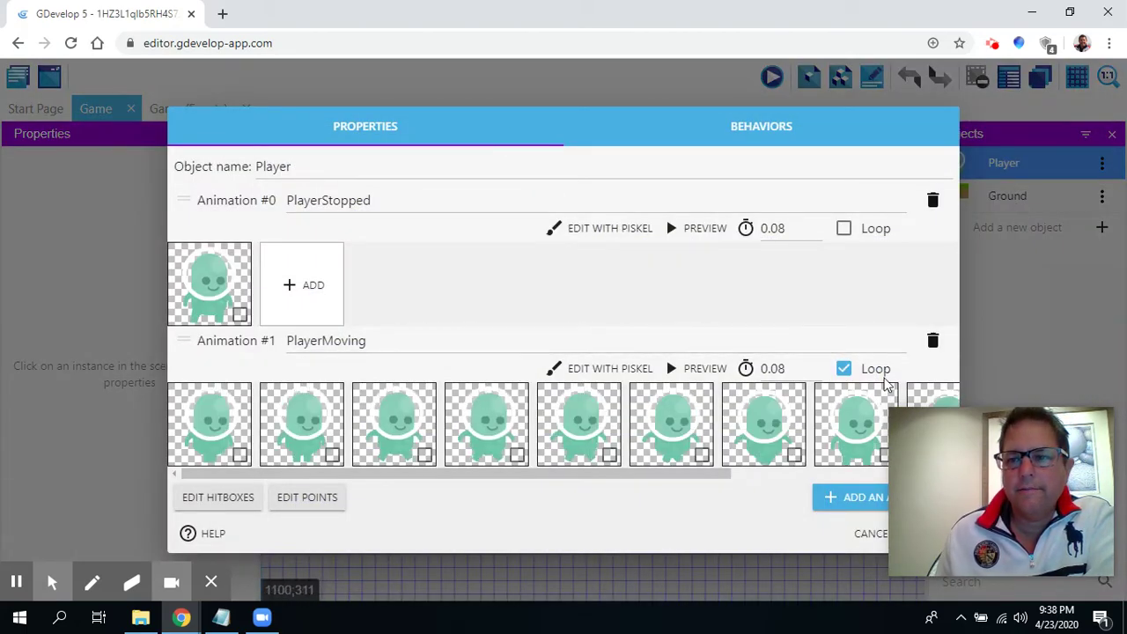
{"action": "left_click_drag", "start_coordinate": [913, 432], "coordinate": [1000, 323]}
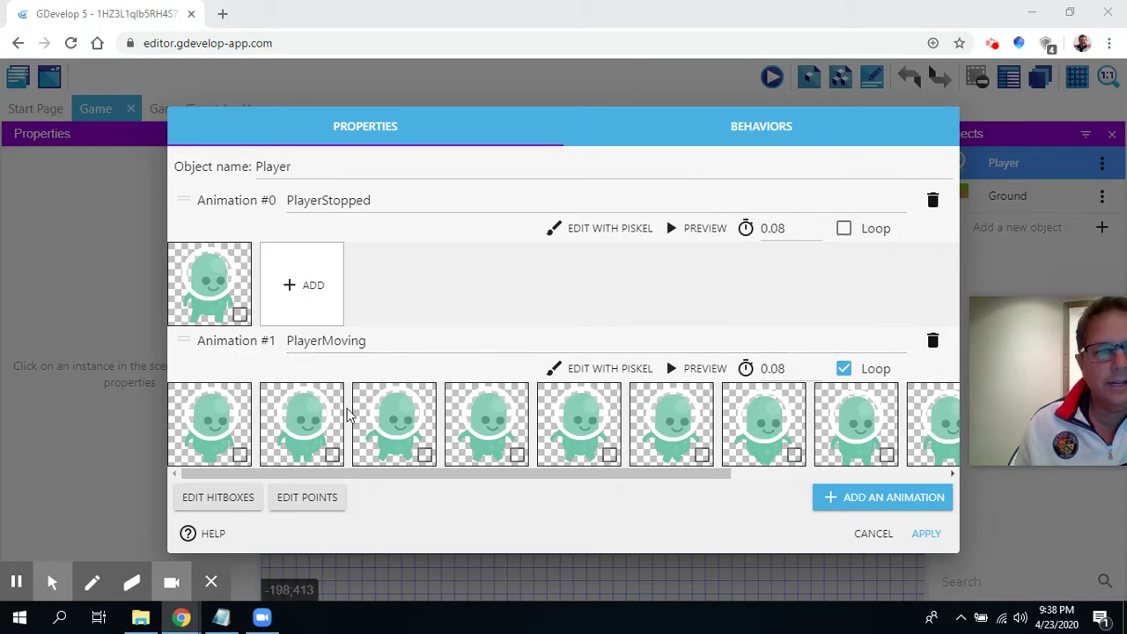
{"action": "left_click", "coordinate": [872, 499]}
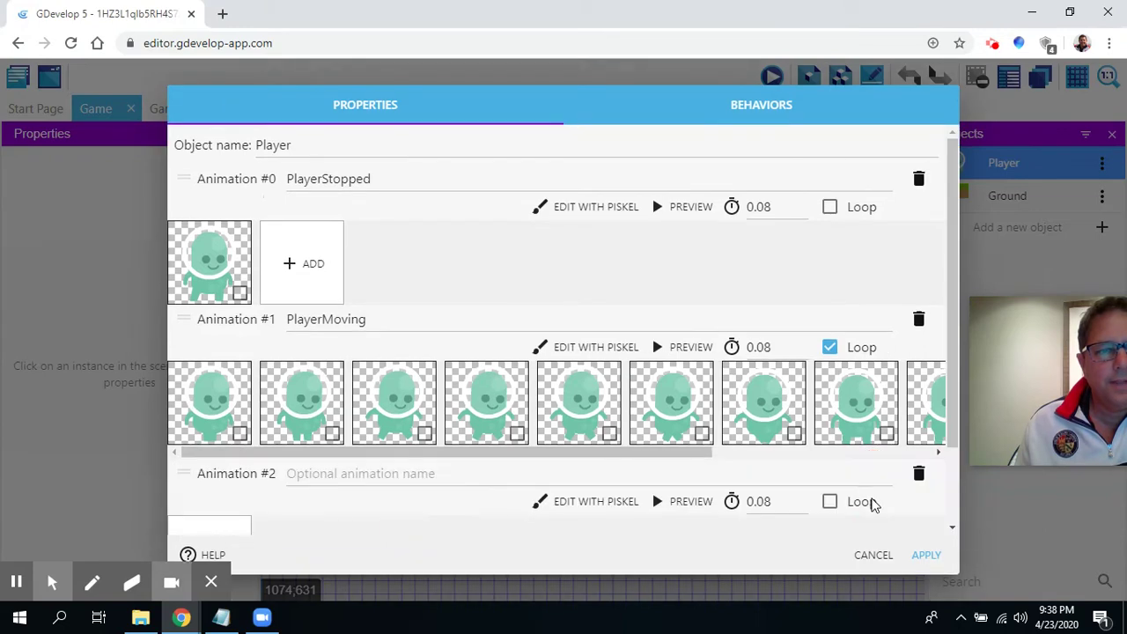
{"action": "scroll", "coordinate": [308, 509], "scroll_direction": "down", "scroll_amount": 2}
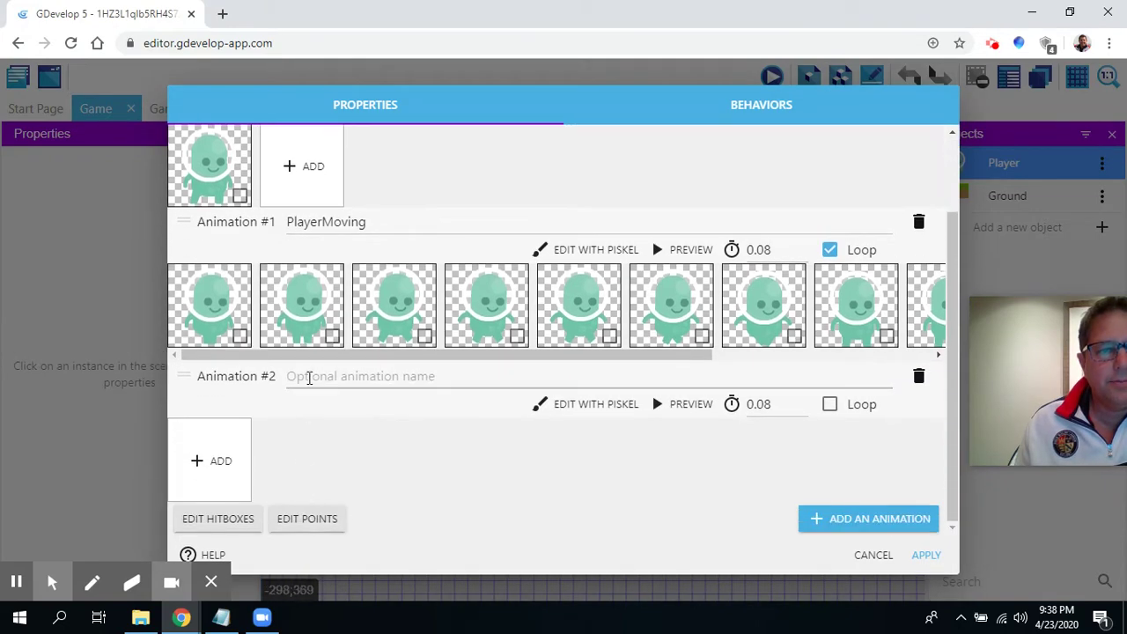
{"action": "left_click", "coordinate": [317, 376]}
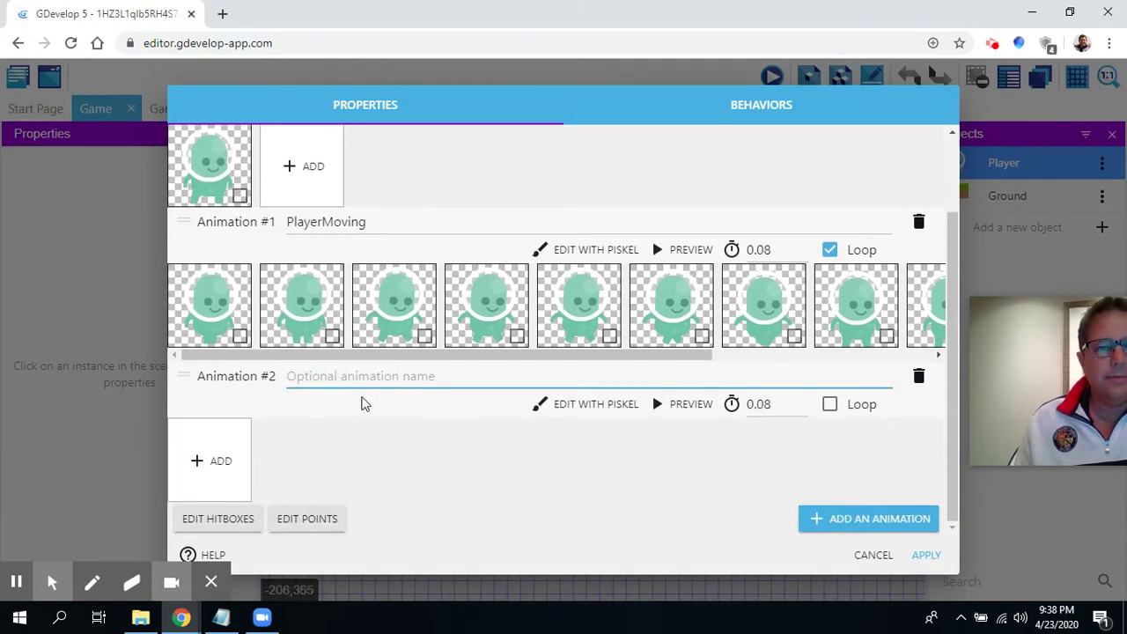
{"action": "type", "text": "PlayerJu"}
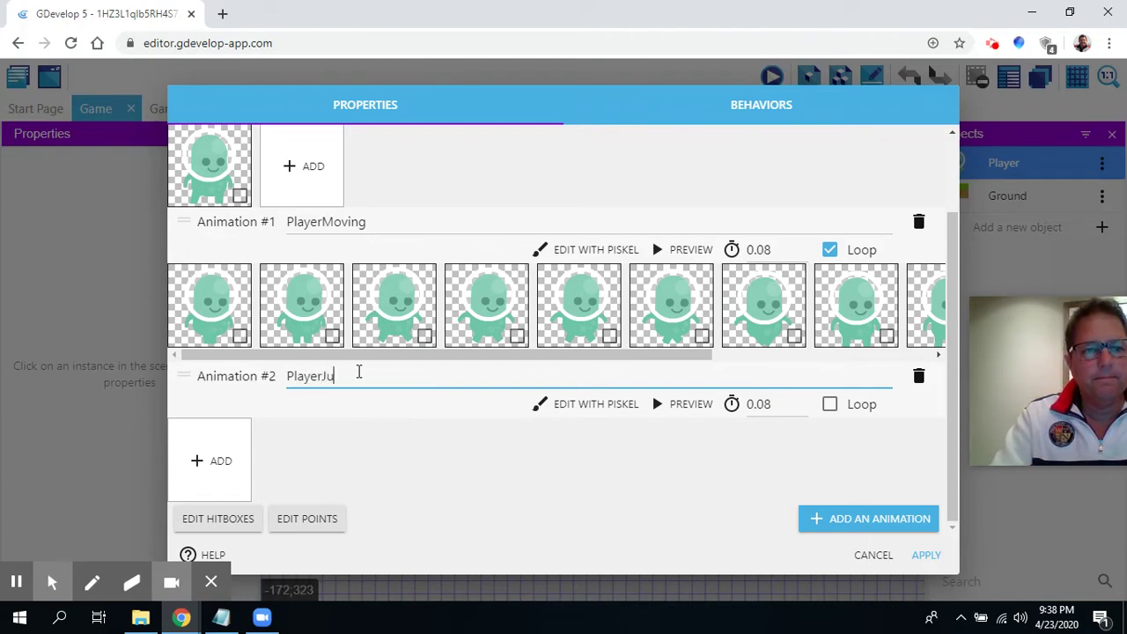
{"action": "type", "text": "mping"}
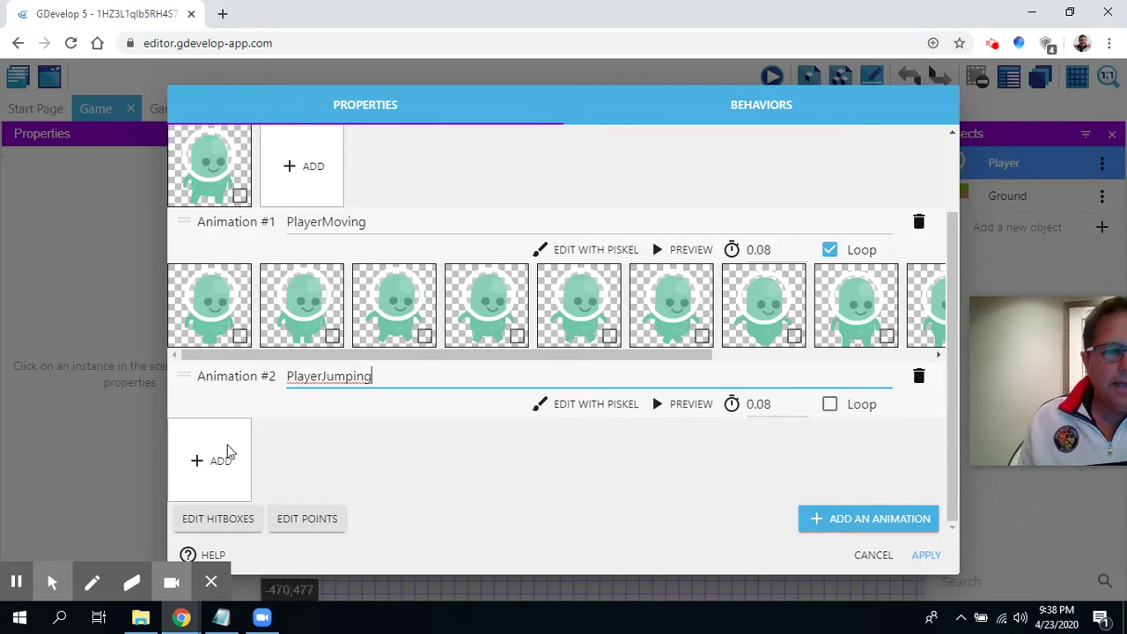
{"action": "left_click", "coordinate": [197, 464]}
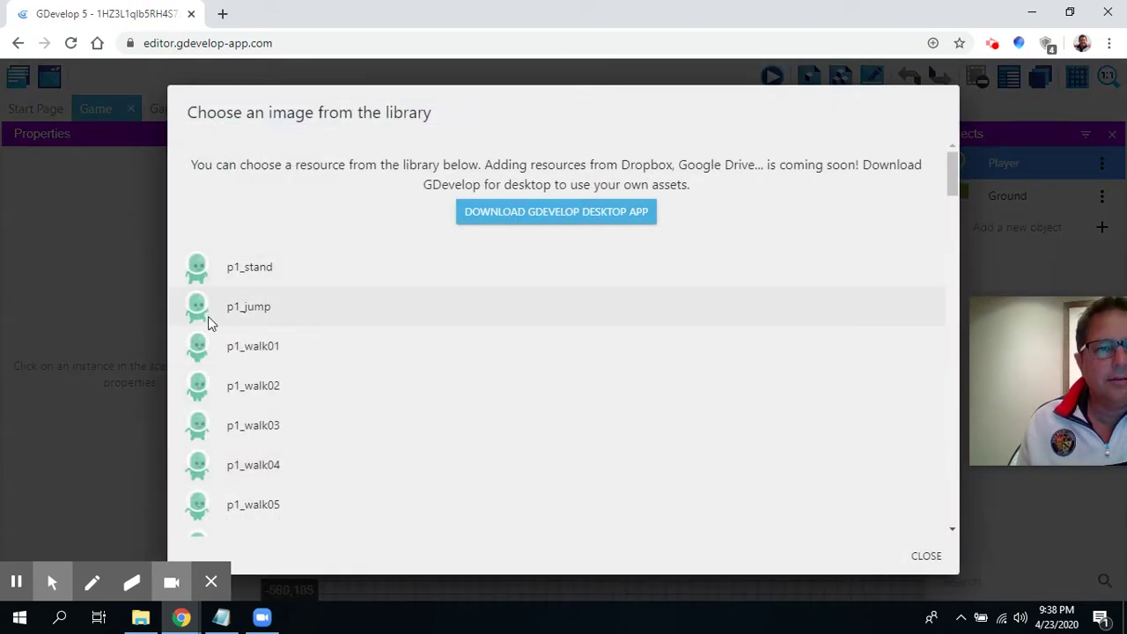
{"action": "left_click", "coordinate": [250, 310]}
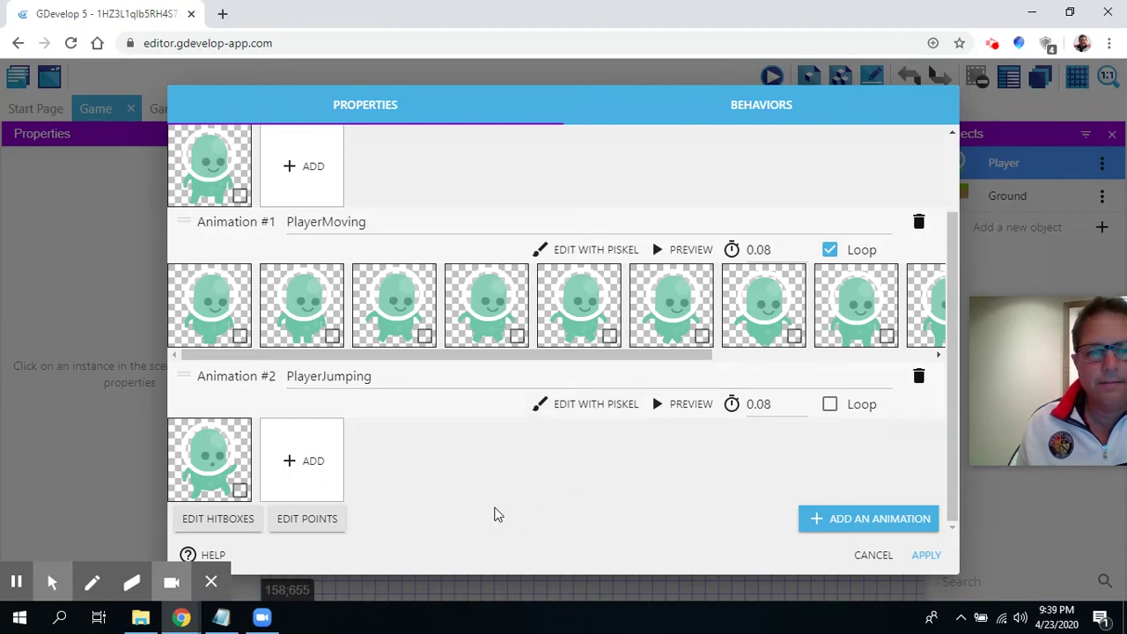
Add an animation named PlayerDrop to the Player object, using the p1_jump image from the library.
{"action": "left_click_drag", "start_coordinate": [956, 310], "coordinate": [944, 374]}
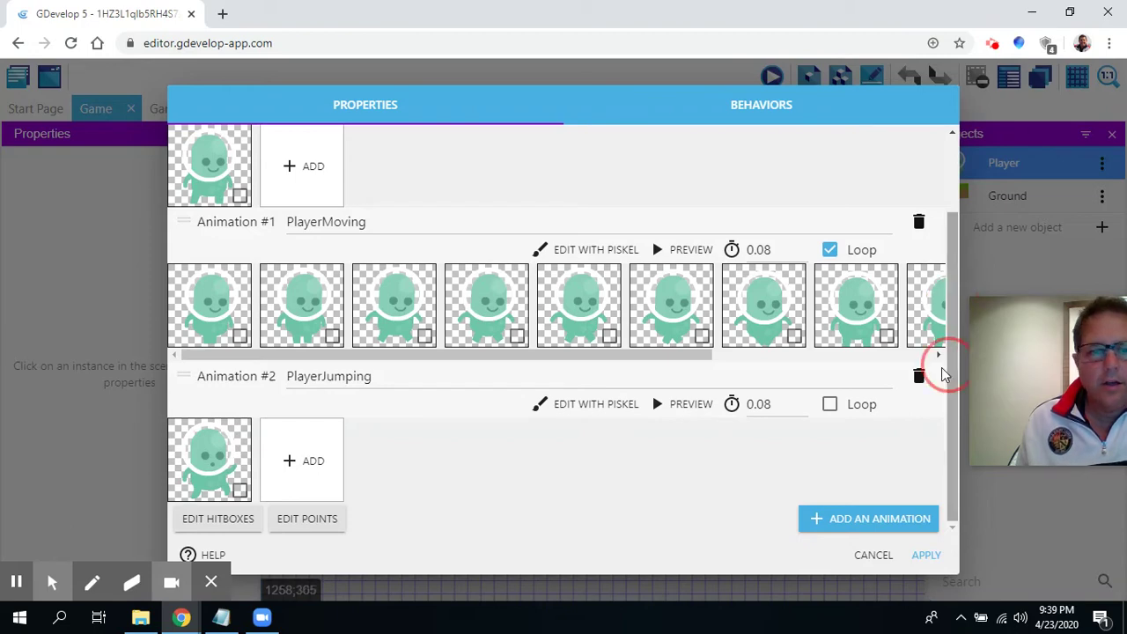
{"action": "left_click", "coordinate": [852, 523]}
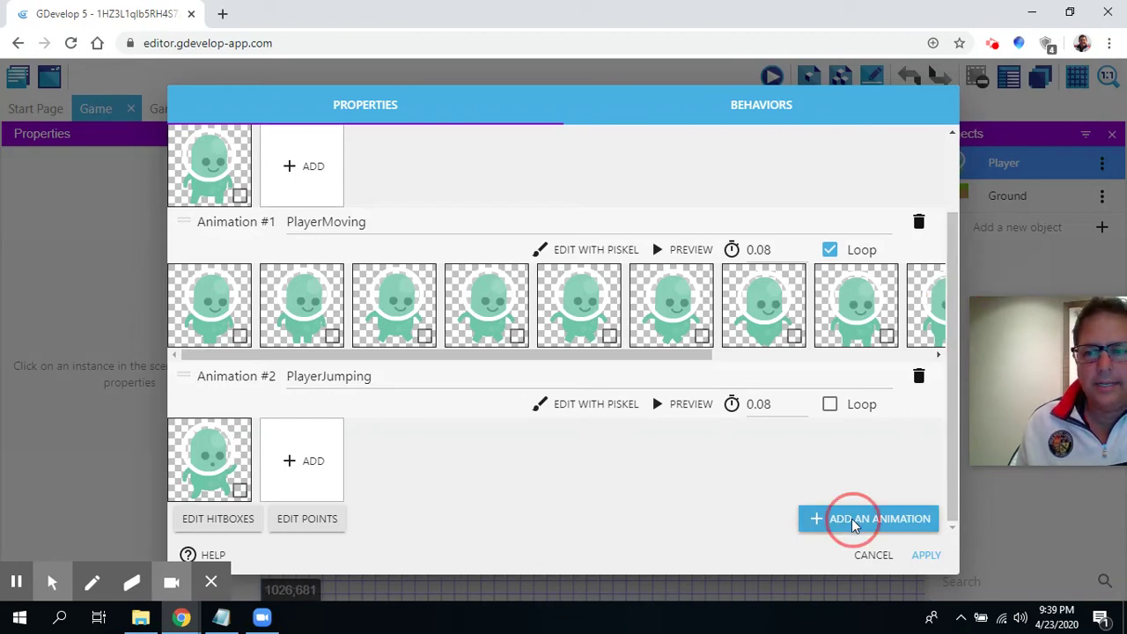
{"action": "scroll", "coordinate": [431, 477], "scroll_direction": "down", "scroll_amount": 2}
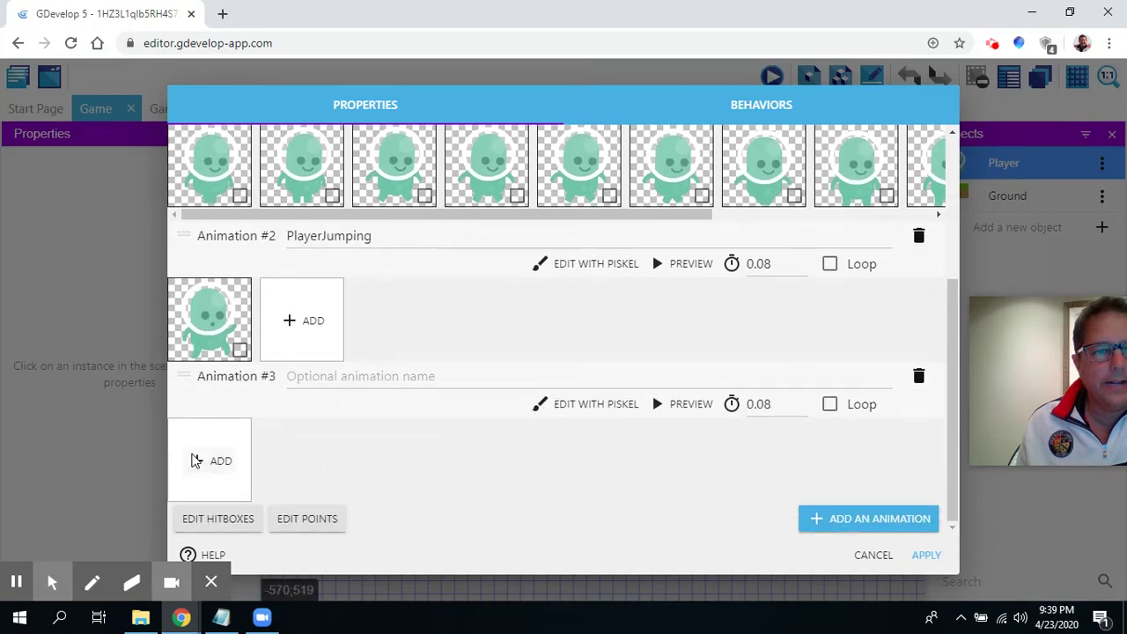
{"action": "left_click", "coordinate": [299, 376]}
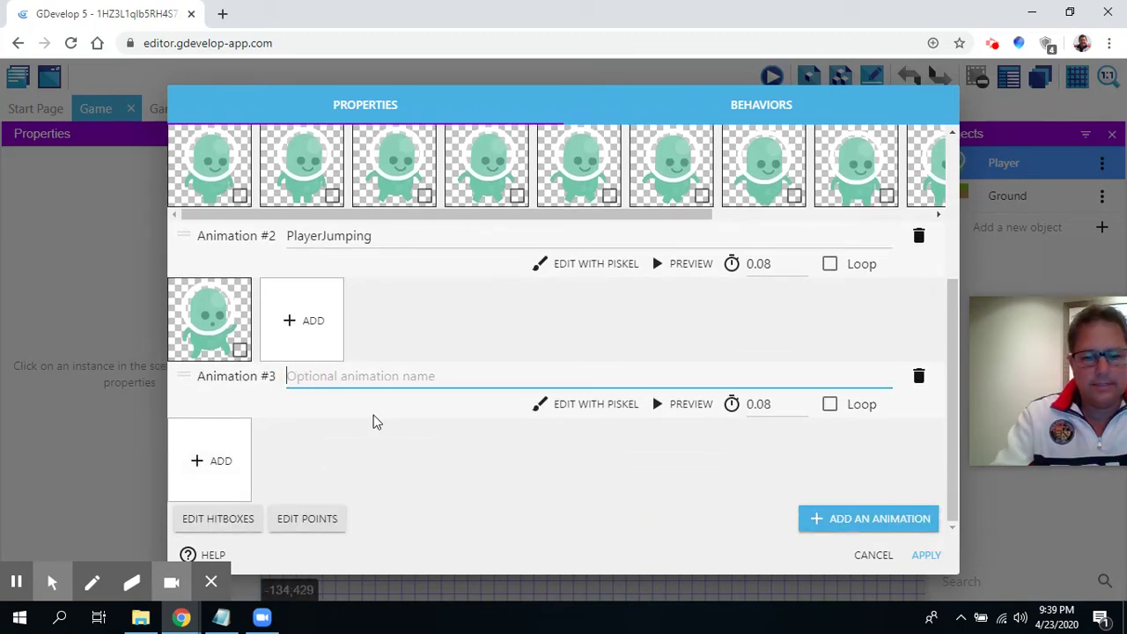
{"action": "type", "text": "PlayerDrop"}
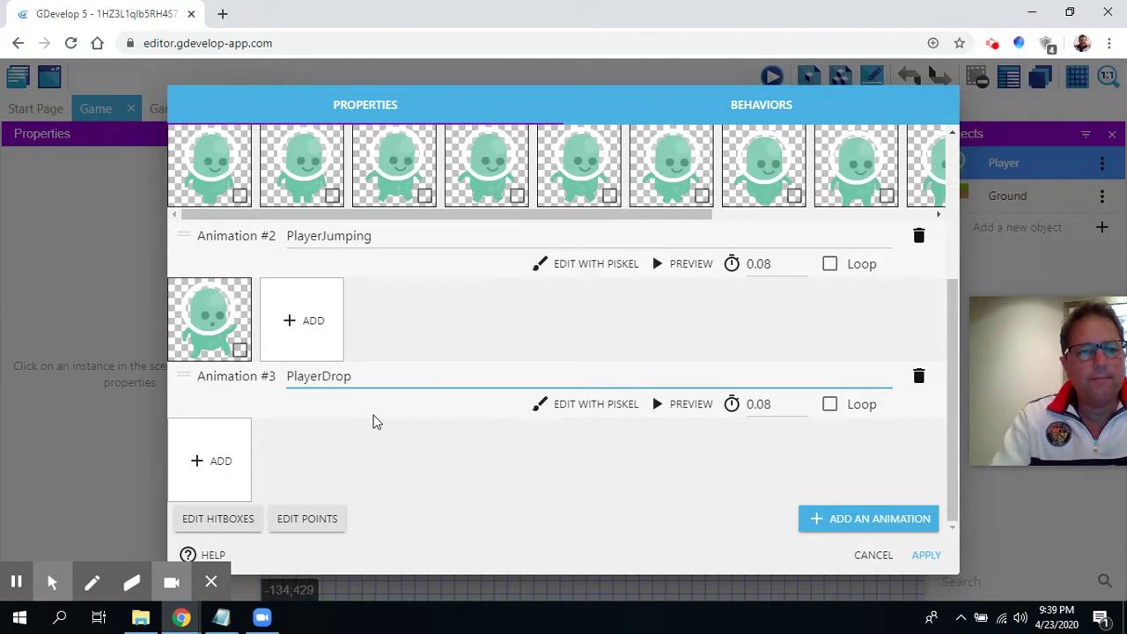
{"action": "left_click", "coordinate": [197, 462]}
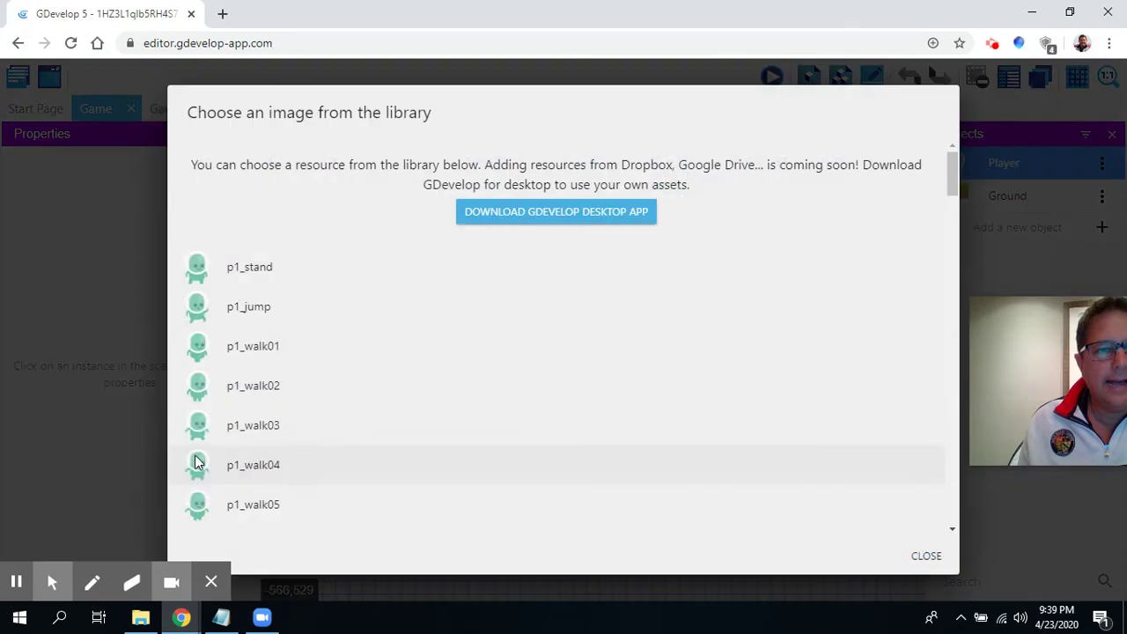
{"action": "left_click", "coordinate": [252, 309]}
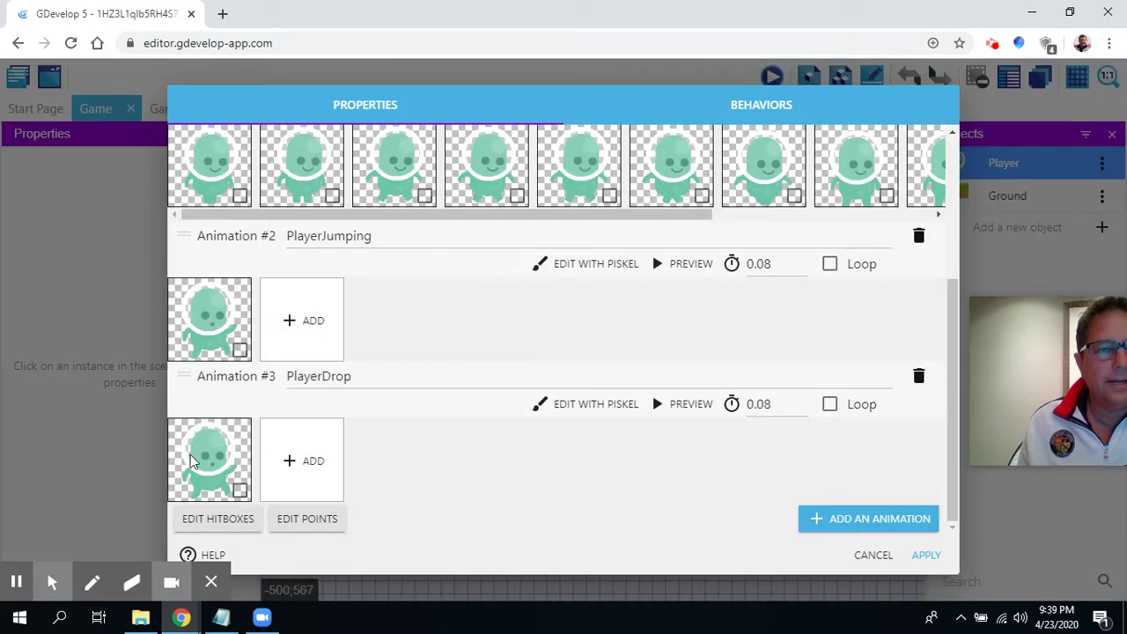
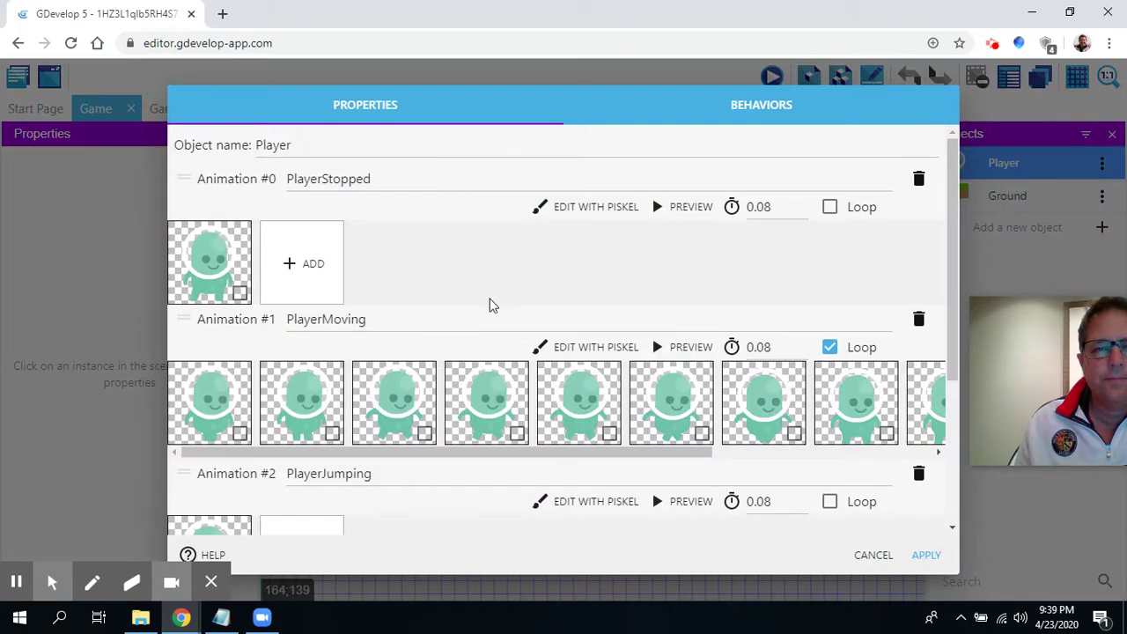
Review the Player object's PlatformerObject behavior settings and cancel the object editor.
{"action": "left_click", "coordinate": [759, 116]}
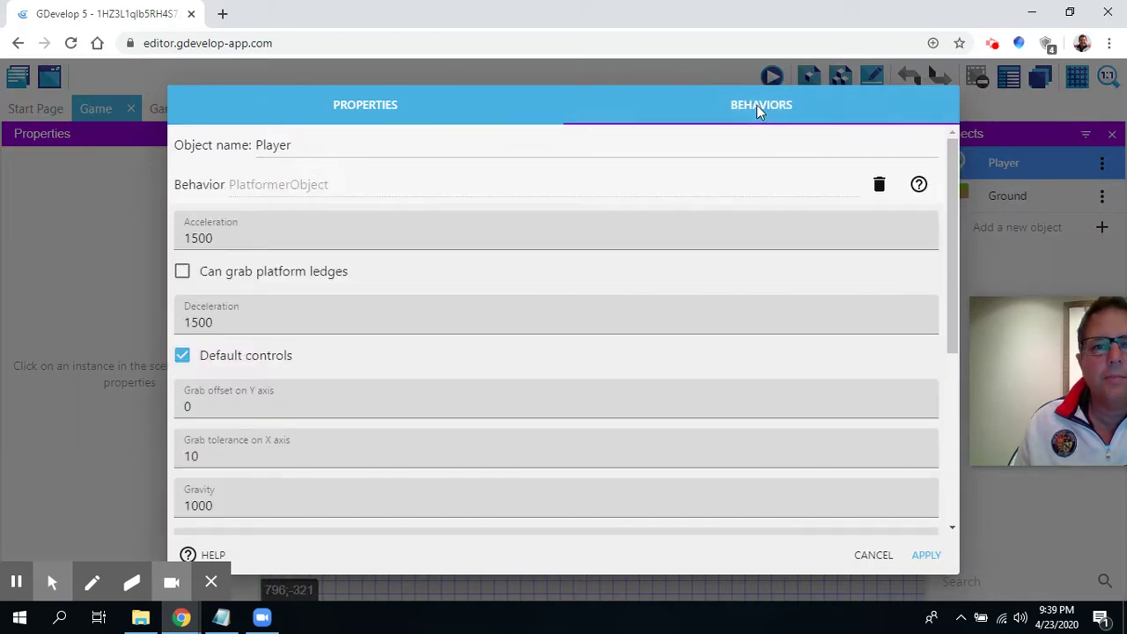
{"action": "scroll", "coordinate": [471, 249], "scroll_direction": "down", "scroll_amount": 4}
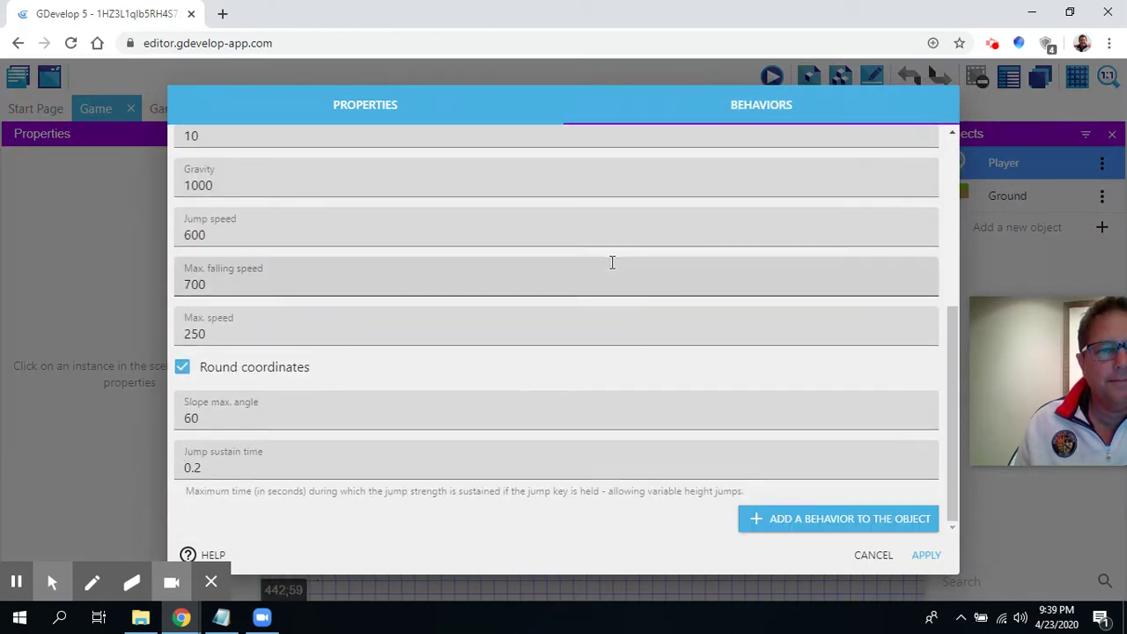
{"action": "left_click", "coordinate": [874, 556]}
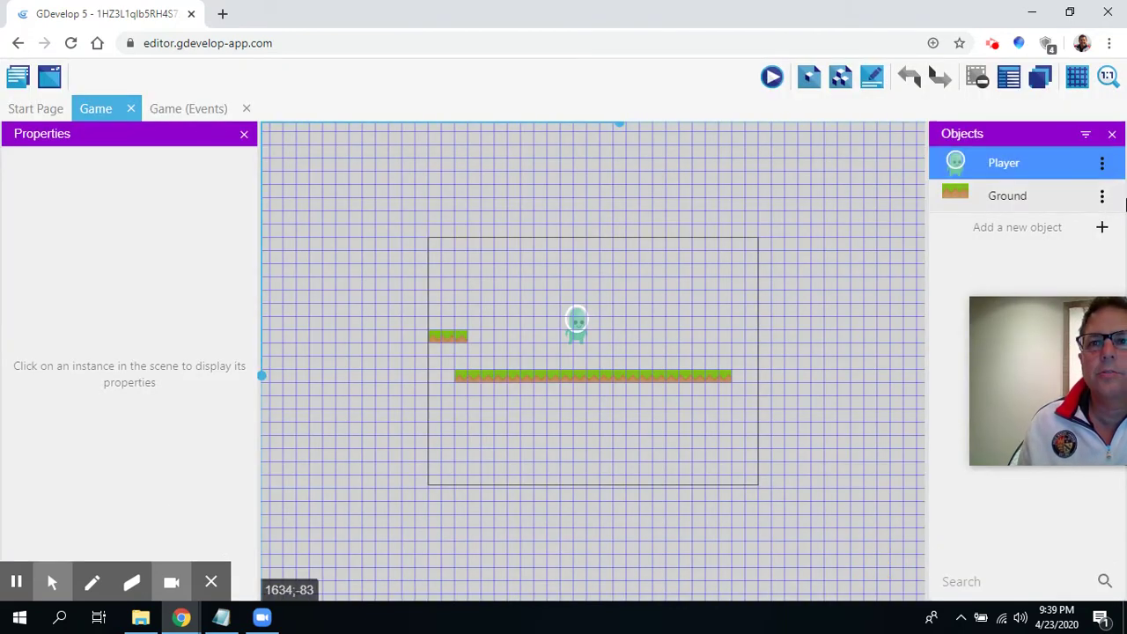
Open the Game scene's events and add a new empty event after the existing ones.
{"action": "left_click", "coordinate": [189, 109]}
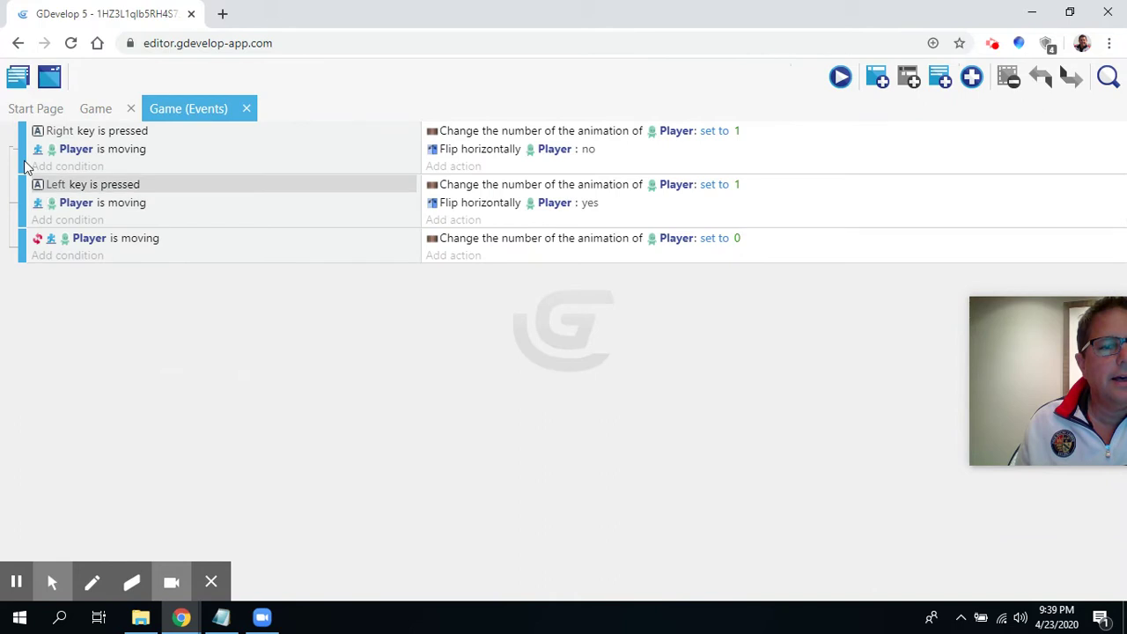
{"action": "left_click", "coordinate": [62, 257]}
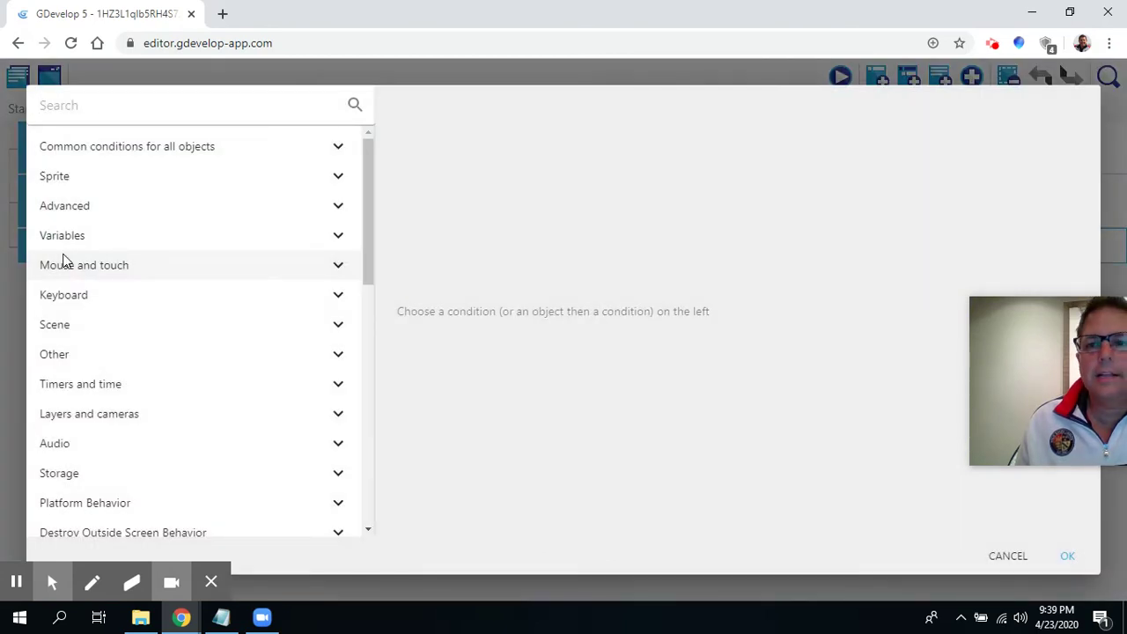
{"action": "left_click", "coordinate": [200, 82]}
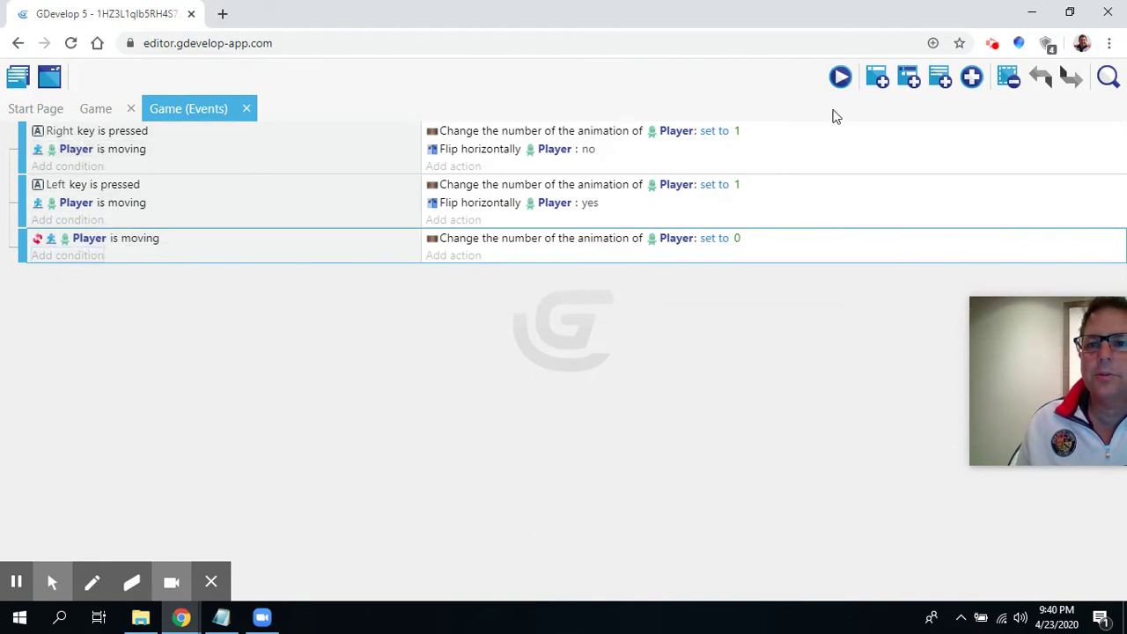
{"action": "left_click", "coordinate": [879, 79]}
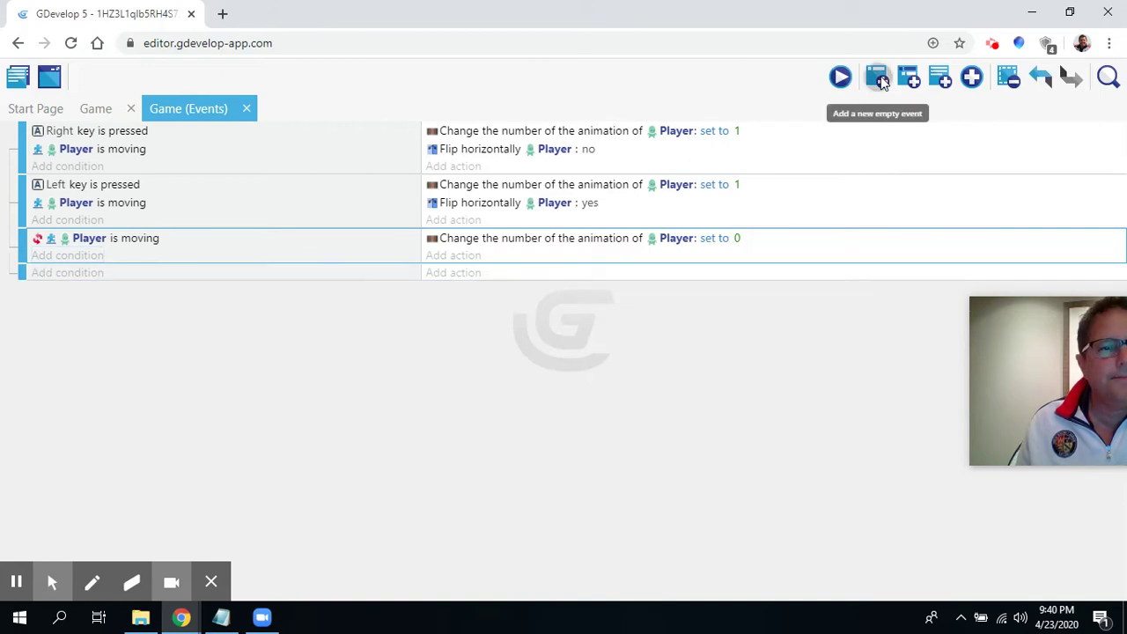
Give the new empty event the platform behavior condition Is jumping for the Player object.
{"action": "left_click", "coordinate": [66, 273]}
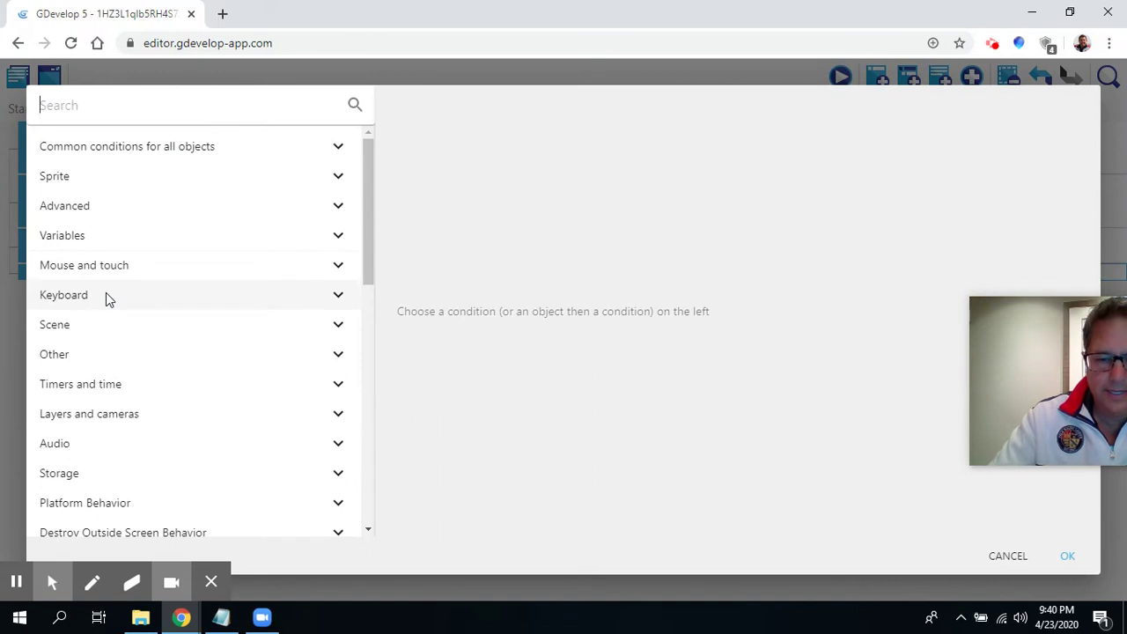
{"action": "type", "text": "is"}
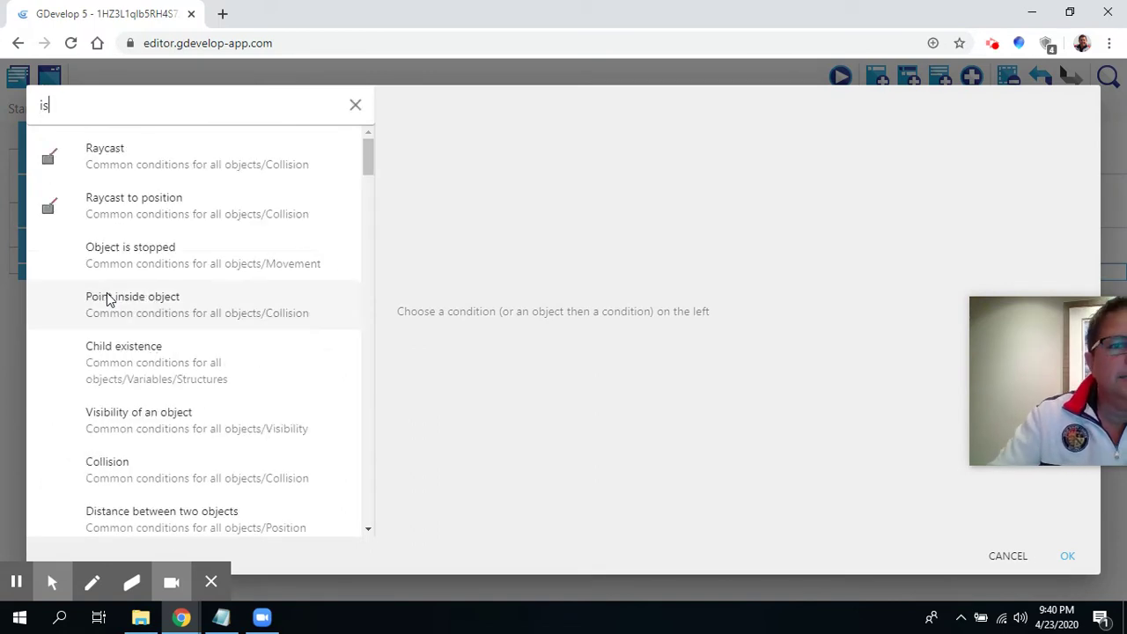
{"action": "type", "text": " ju"}
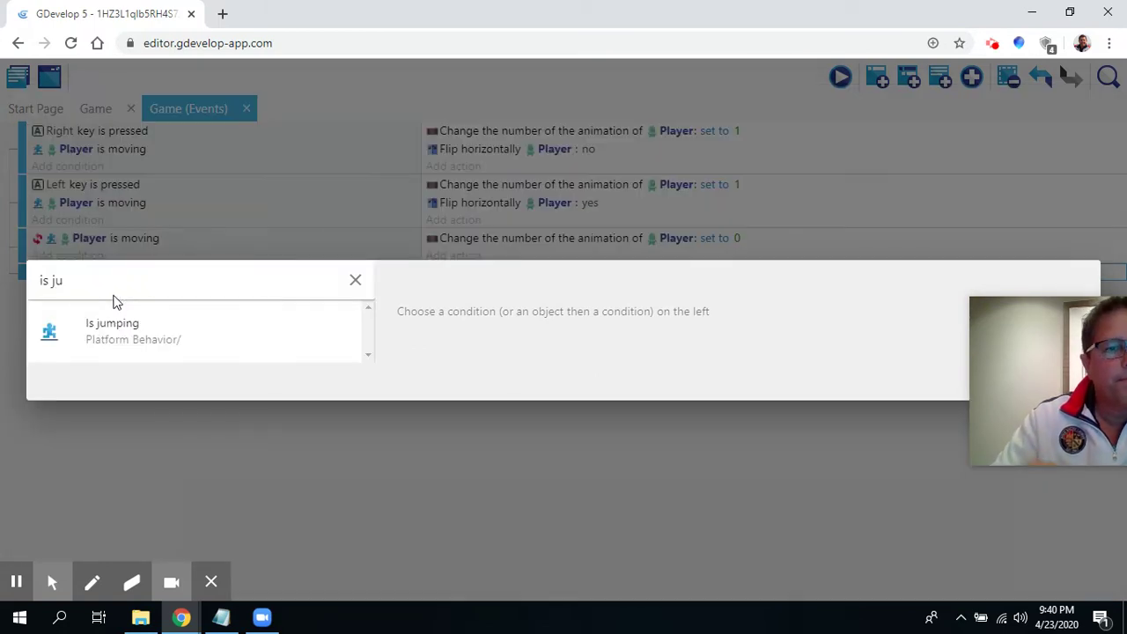
{"action": "left_click", "coordinate": [121, 340]}
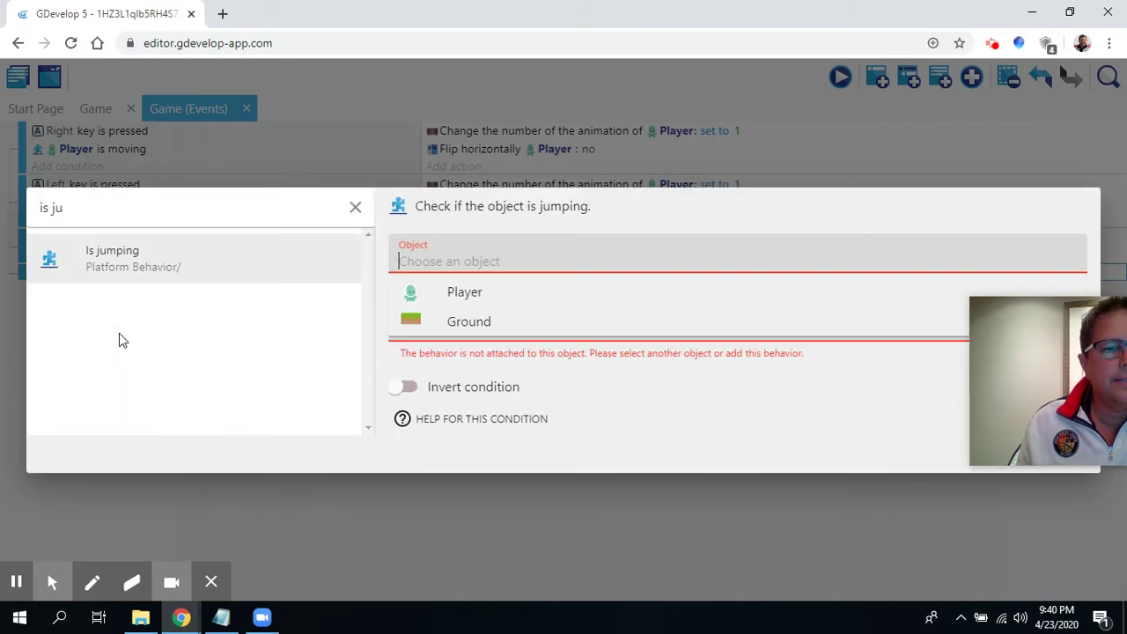
{"action": "left_click", "coordinate": [464, 293]}
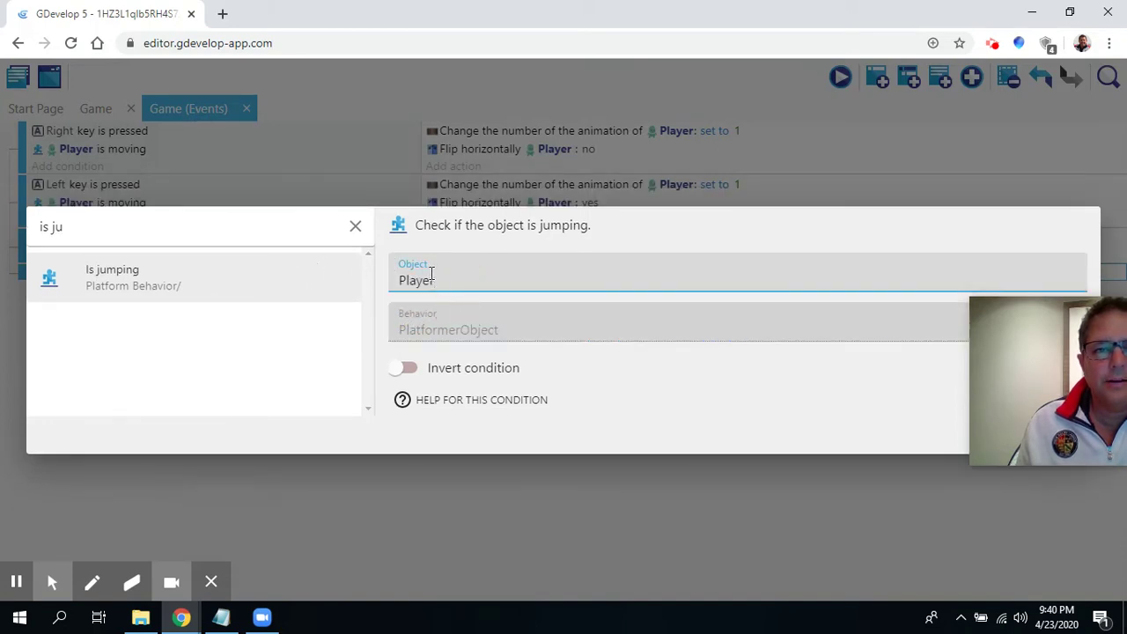
{"action": "left_click", "coordinate": [435, 328]}
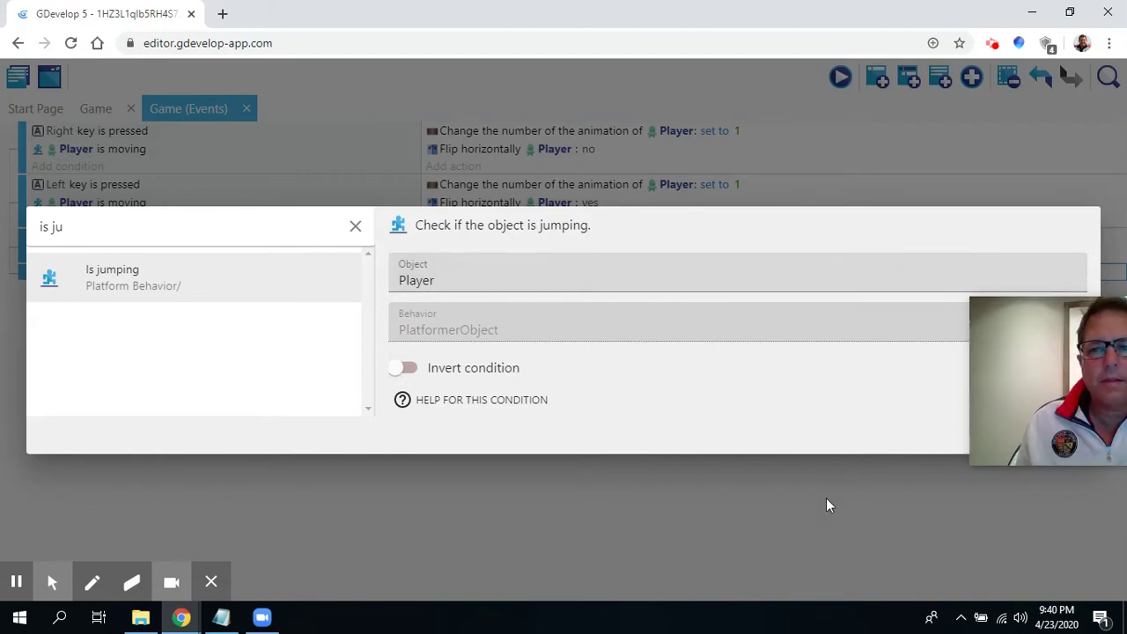
{"action": "left_click_drag", "start_coordinate": [1017, 311], "coordinate": [820, 508]}
{"action": "left_click", "coordinate": [1069, 437]}
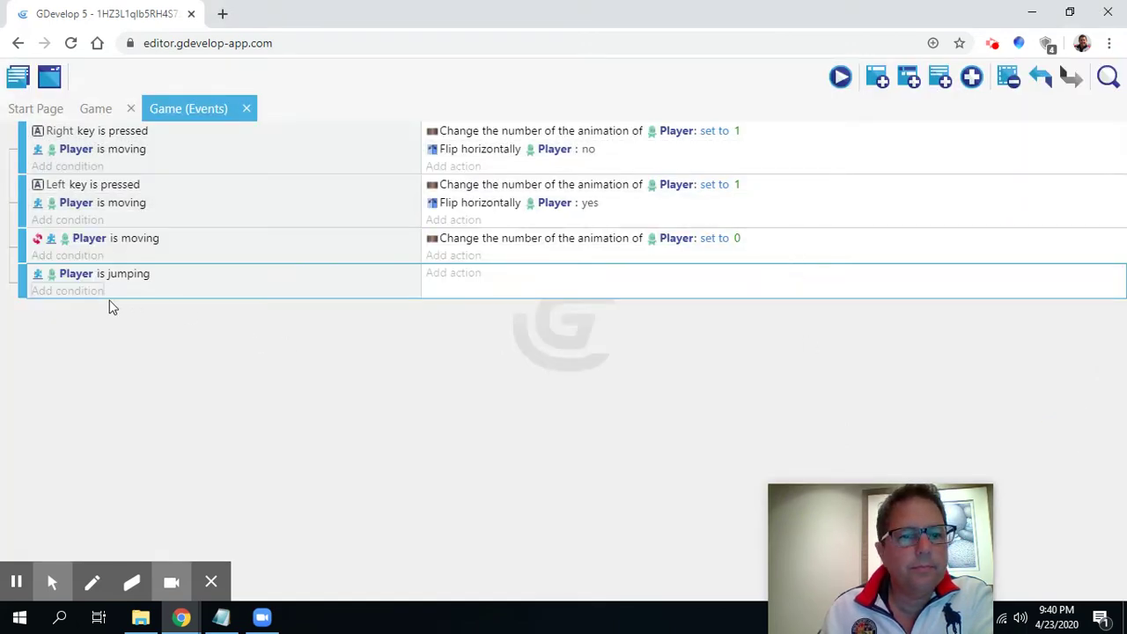
Add an action to the jumping event that changes the Player's animation number, using = (set to) with value 2.
{"action": "left_click", "coordinate": [444, 275]}
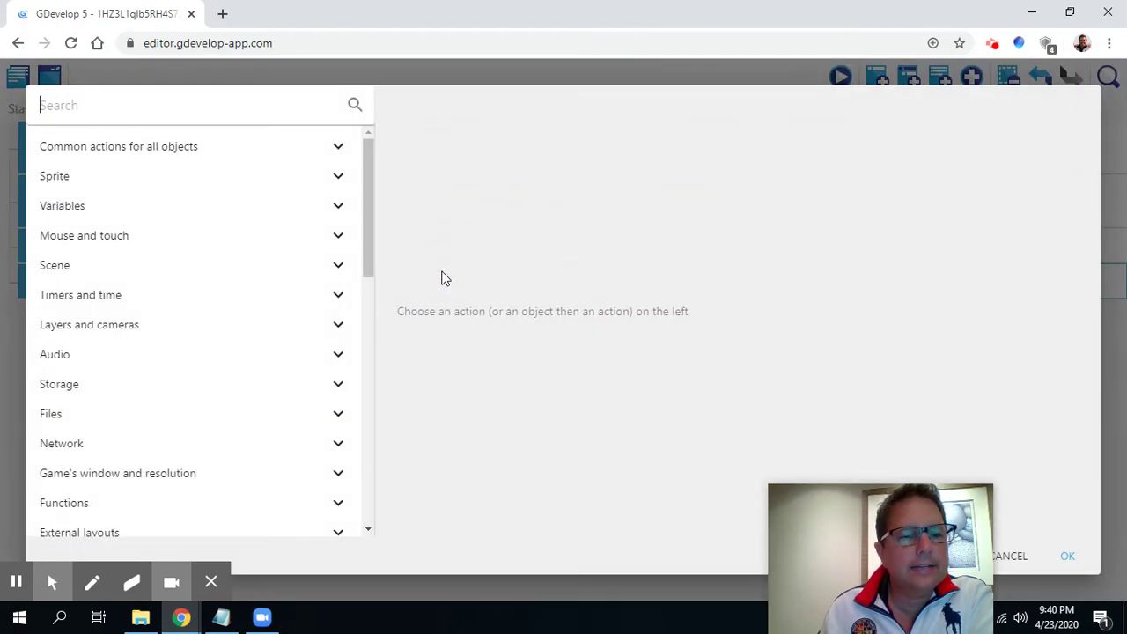
{"action": "left_click", "coordinate": [46, 180]}
{"action": "left_click", "coordinate": [104, 210]}
{"action": "left_click", "coordinate": [186, 244]}
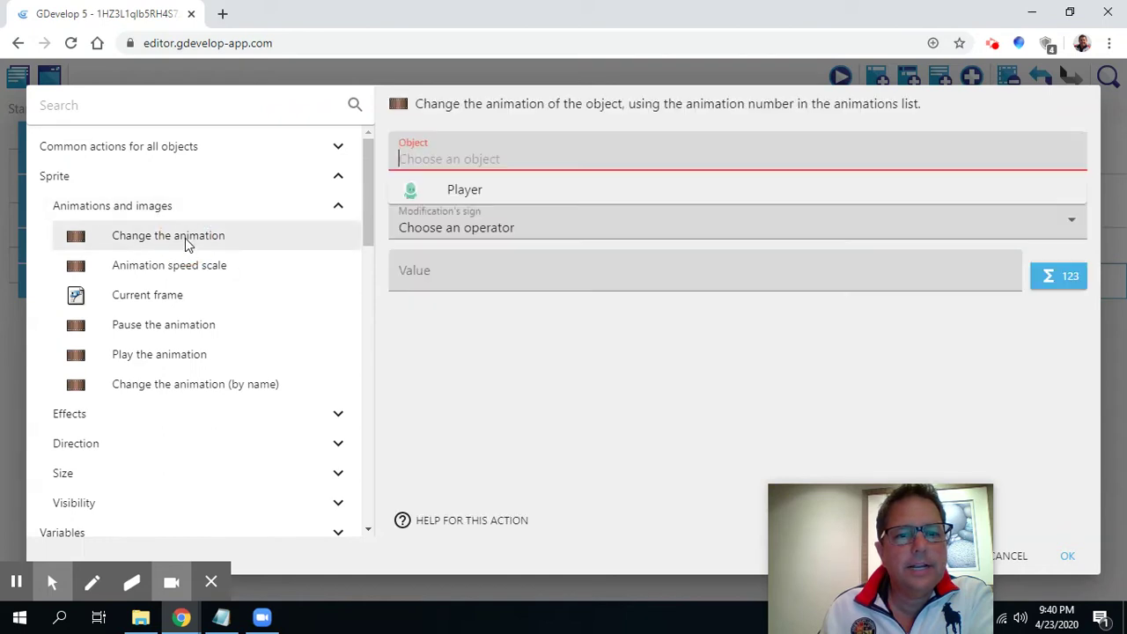
{"action": "left_click", "coordinate": [467, 196]}
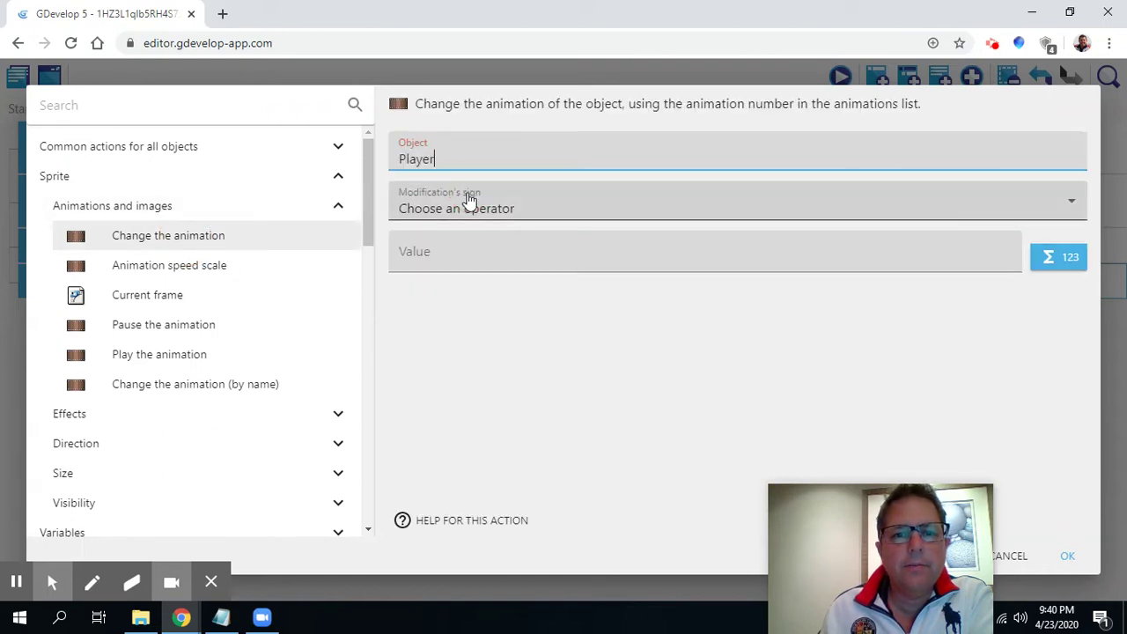
{"action": "left_click", "coordinate": [467, 209]}
{"action": "left_click", "coordinate": [431, 250]}
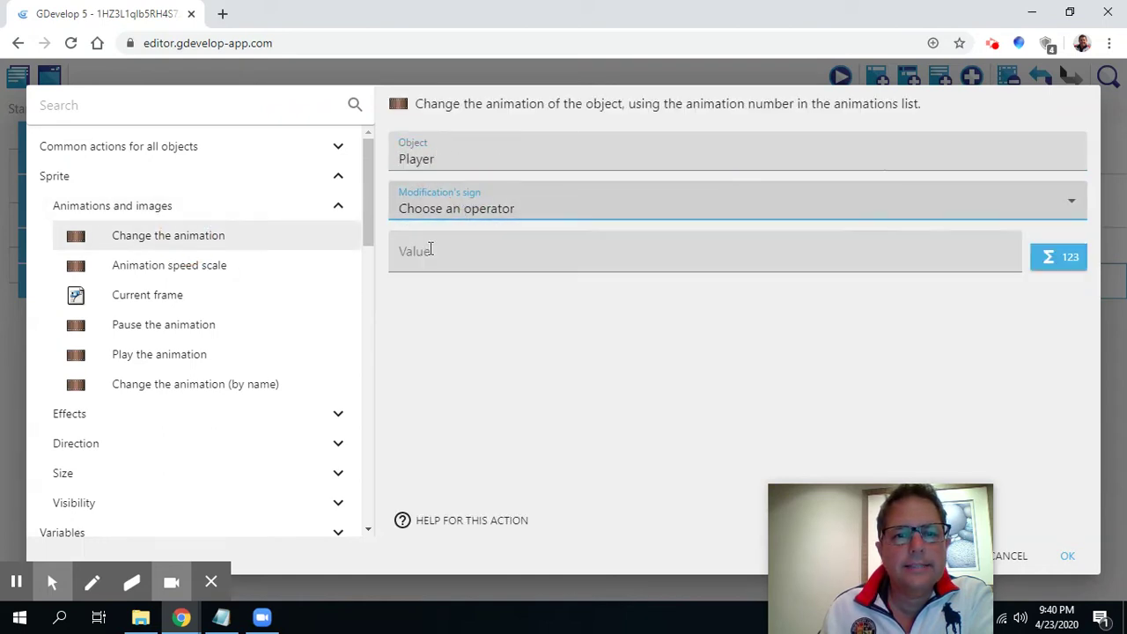
{"action": "left_click", "coordinate": [434, 256]}
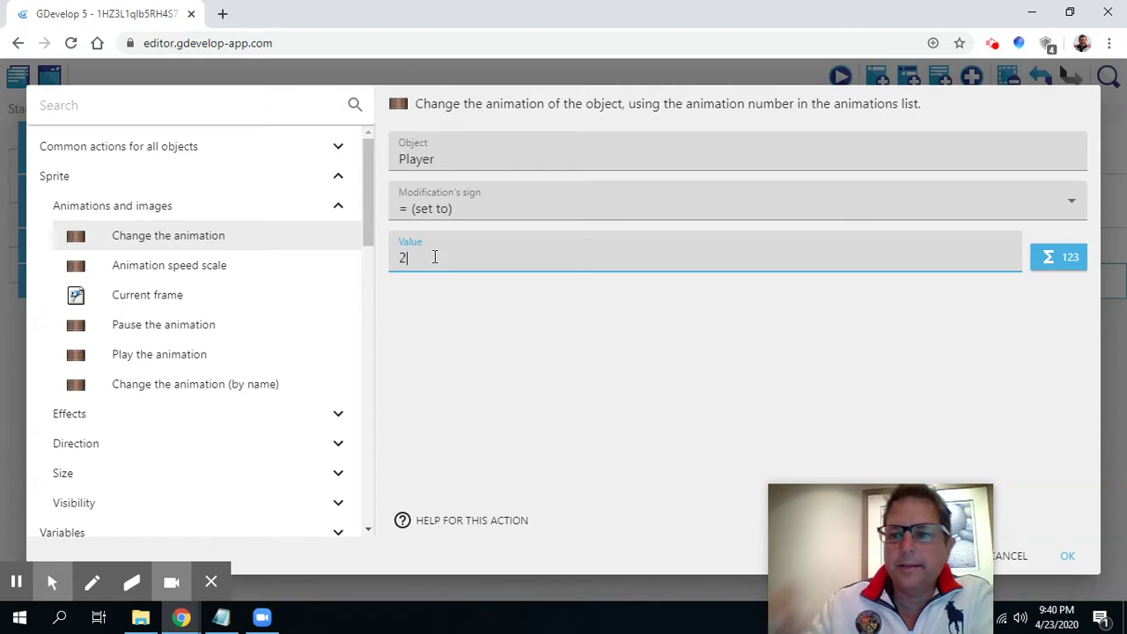
{"action": "left_click", "coordinate": [1068, 557]}
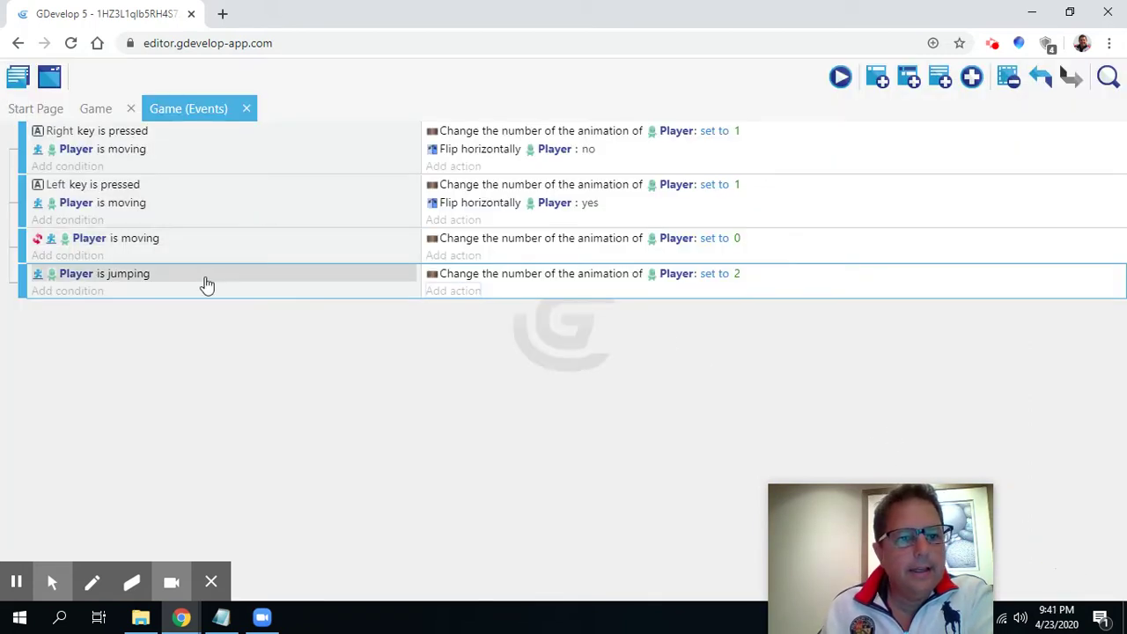
Add a new empty event below the jumping event and start adding a condition to it.
{"action": "left_click", "coordinate": [878, 82]}
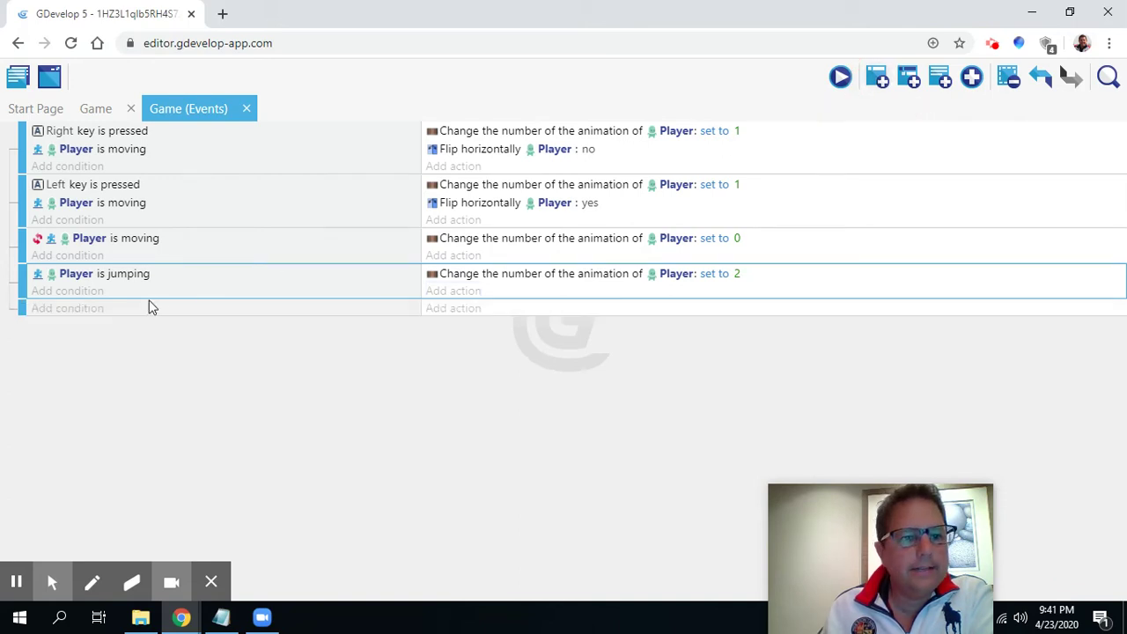
{"action": "left_click", "coordinate": [74, 308]}
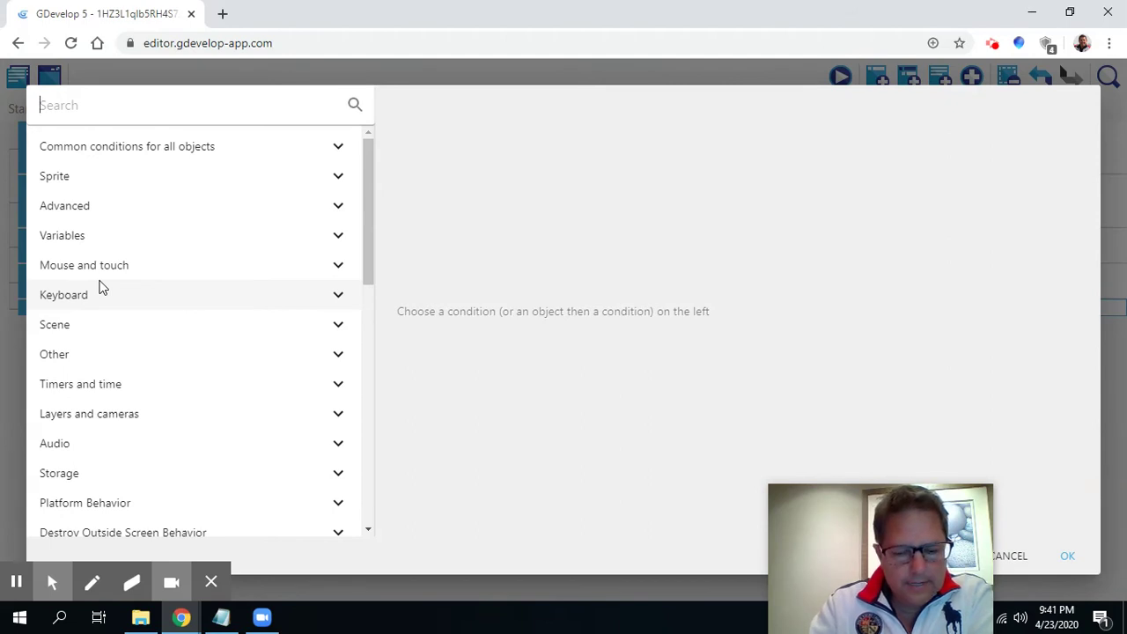
{"action": "type", "text": "is"}
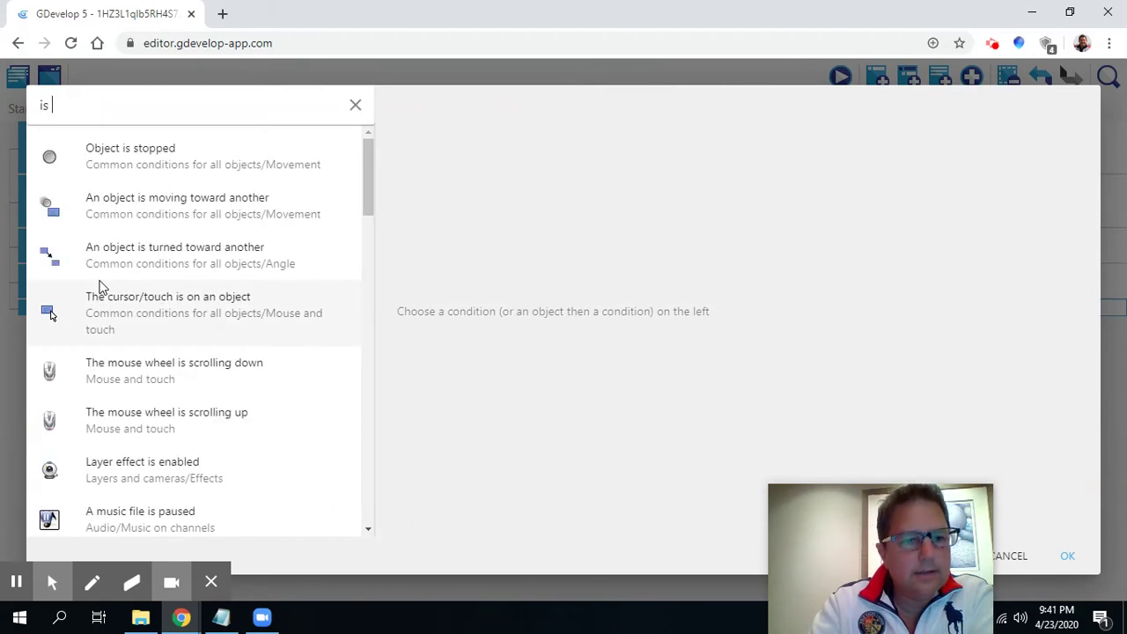
{"action": "type", "text": " d"}
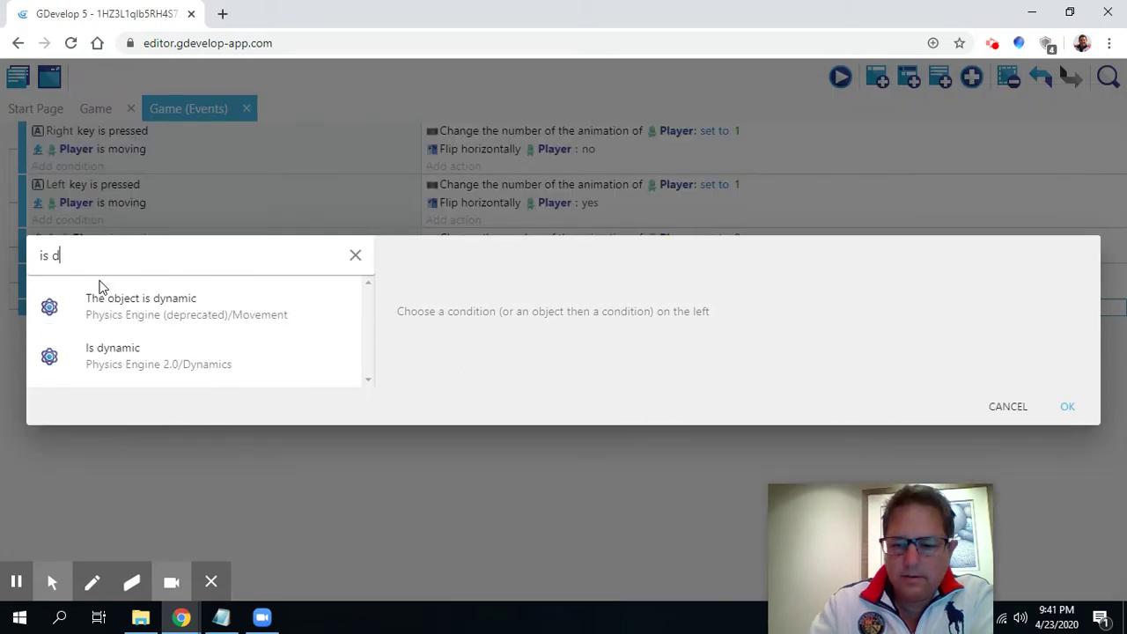
{"action": "key", "text": "BackSpace"}
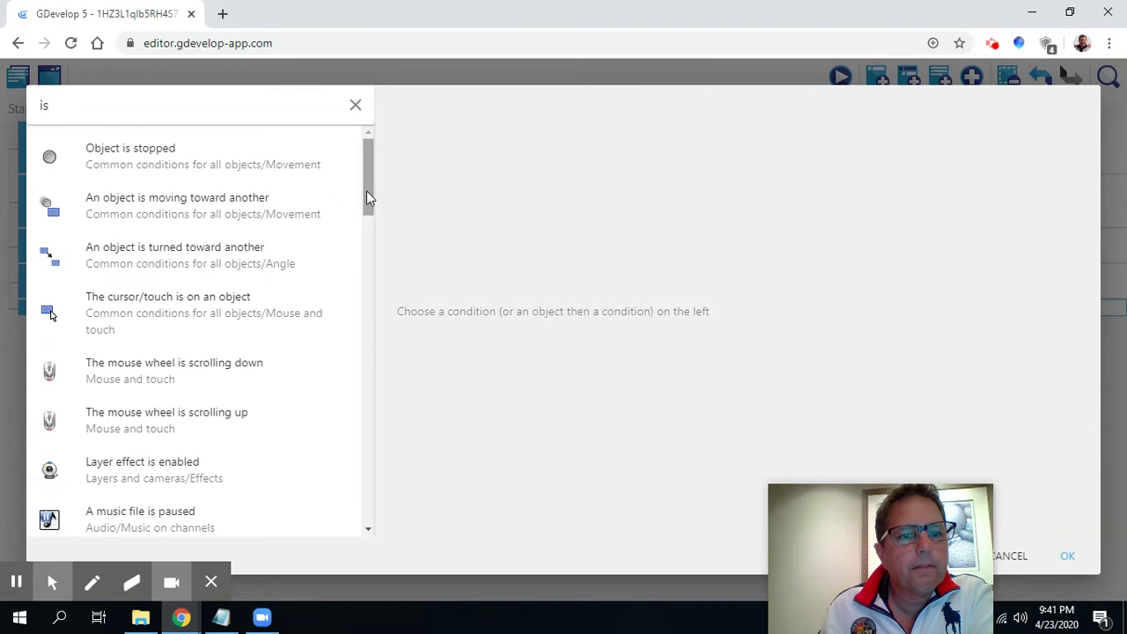
{"action": "mouse_move", "coordinate": [364, 193]}
{"action": "left_mouse_down"}
{"action": "mouse_move", "coordinate": [355, 239]}
{"action": "mouse_move", "coordinate": [347, 192]}
{"action": "left_mouse_up"}
{"action": "left_click", "coordinate": [89, 107]}
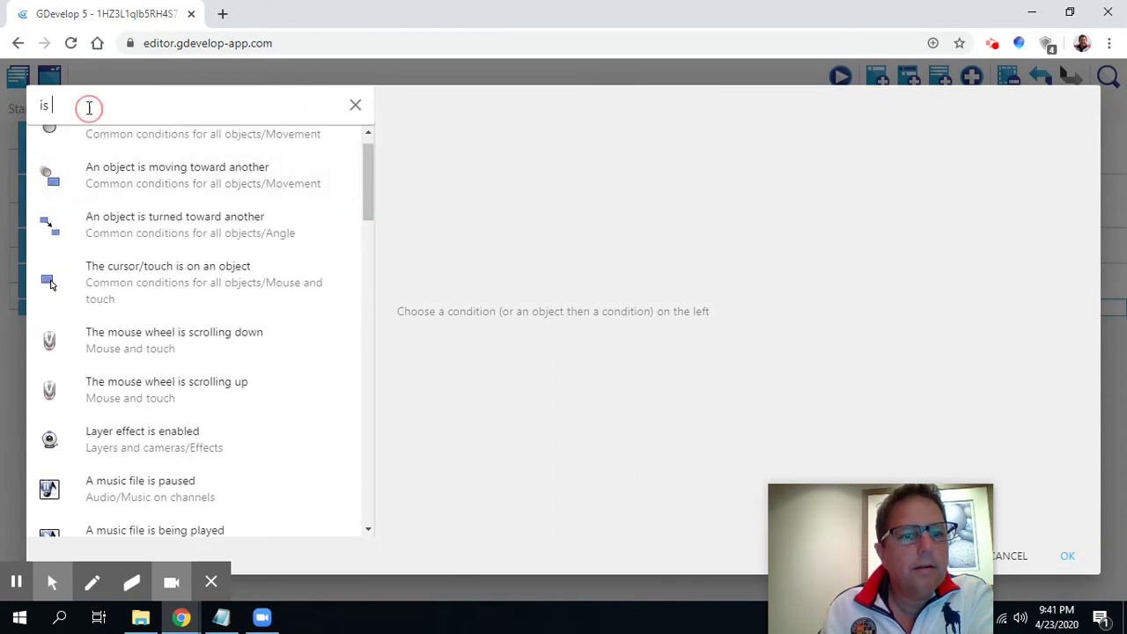
{"action": "key", "text": "BackSpace"}
{"action": "key", "text": "BackSpace"}
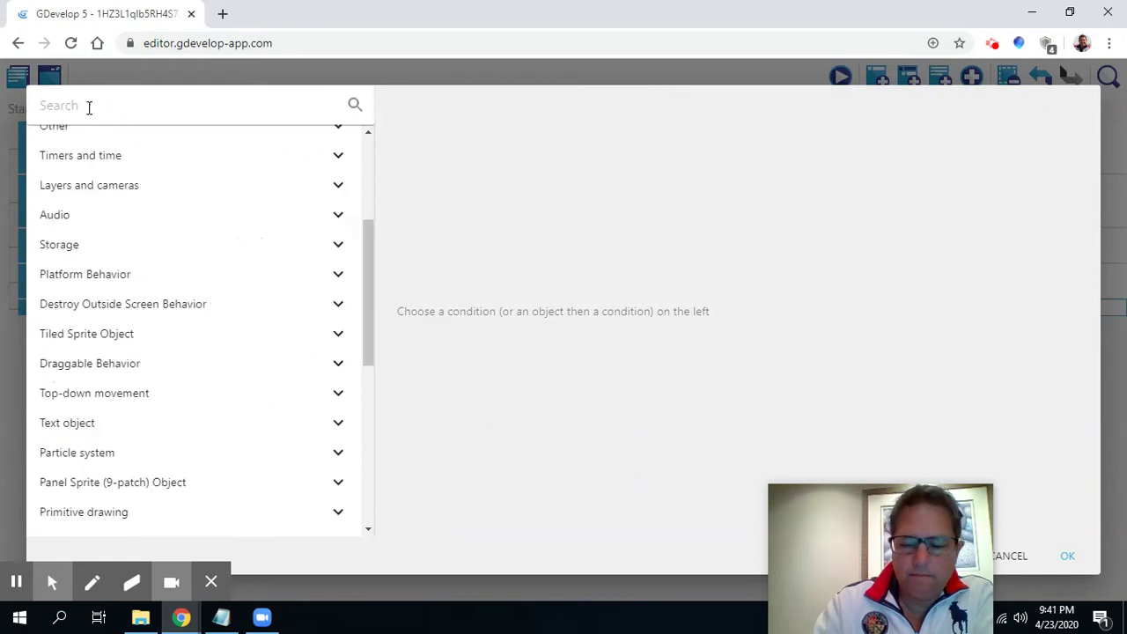
Give the new empty event the platform behavior condition Is falling for the Player object.
{"action": "type", "text": "fa"}
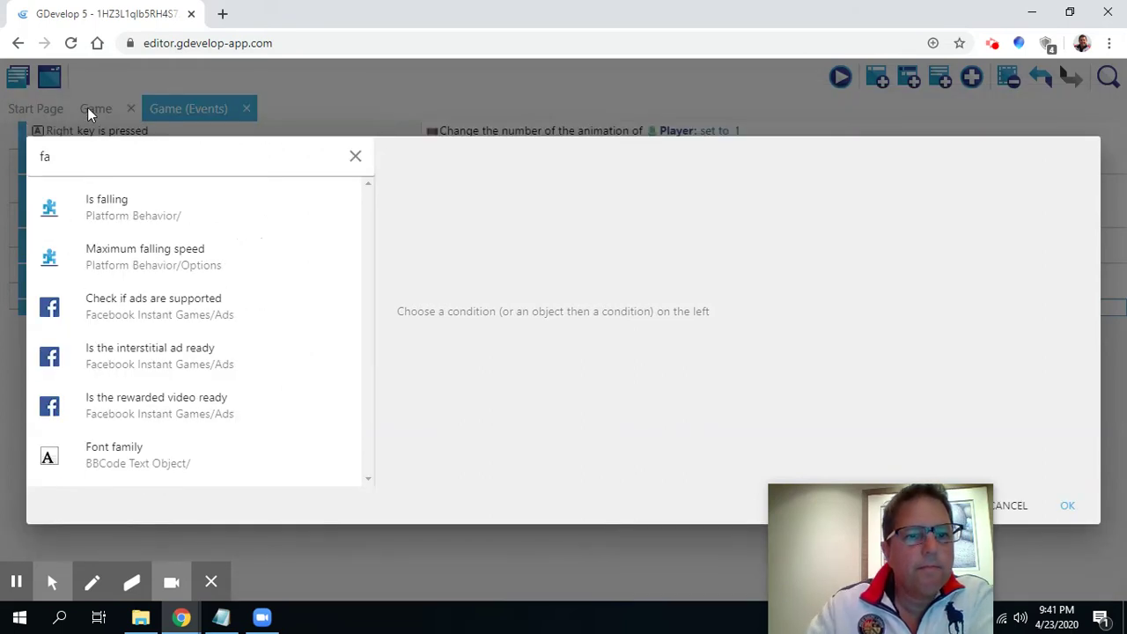
{"action": "left_click", "coordinate": [111, 215]}
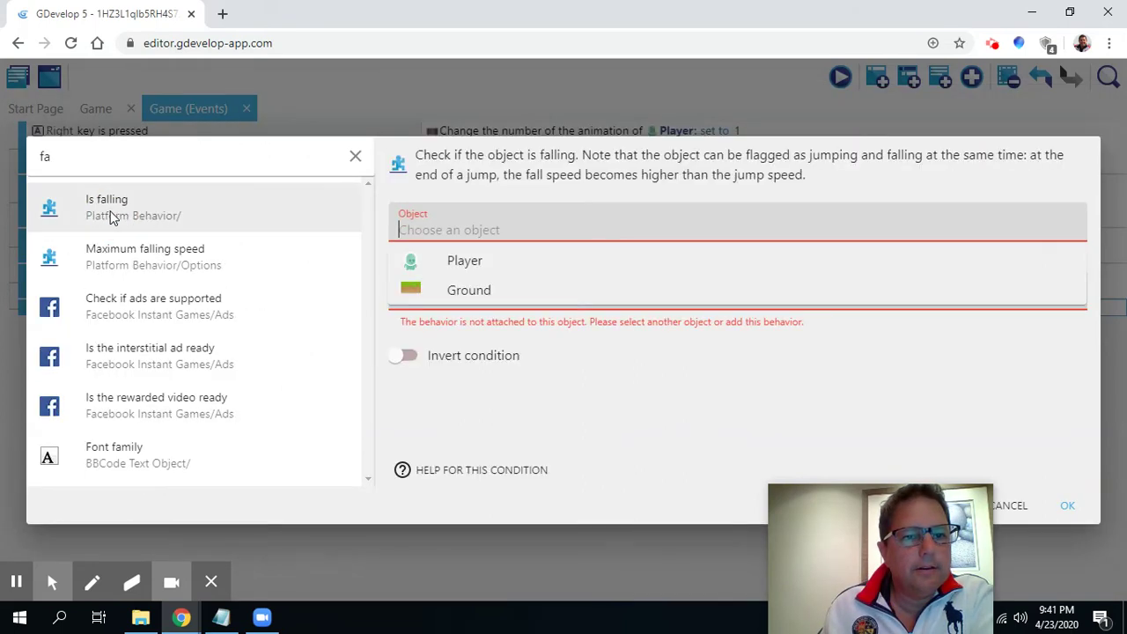
{"action": "left_click", "coordinate": [468, 262]}
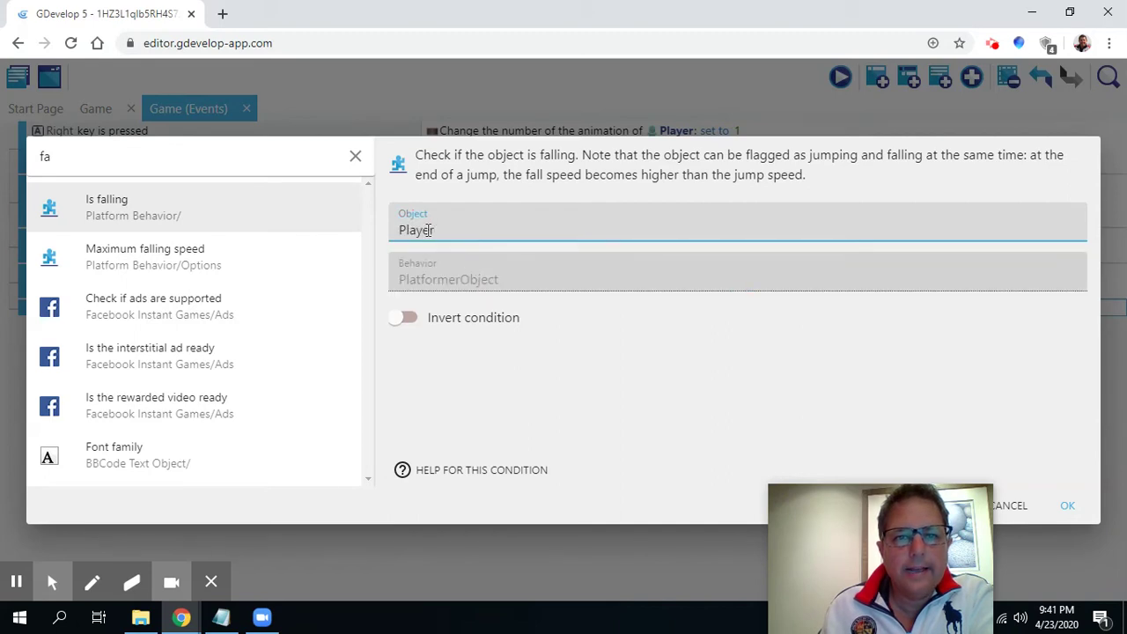
{"action": "left_click", "coordinate": [452, 281]}
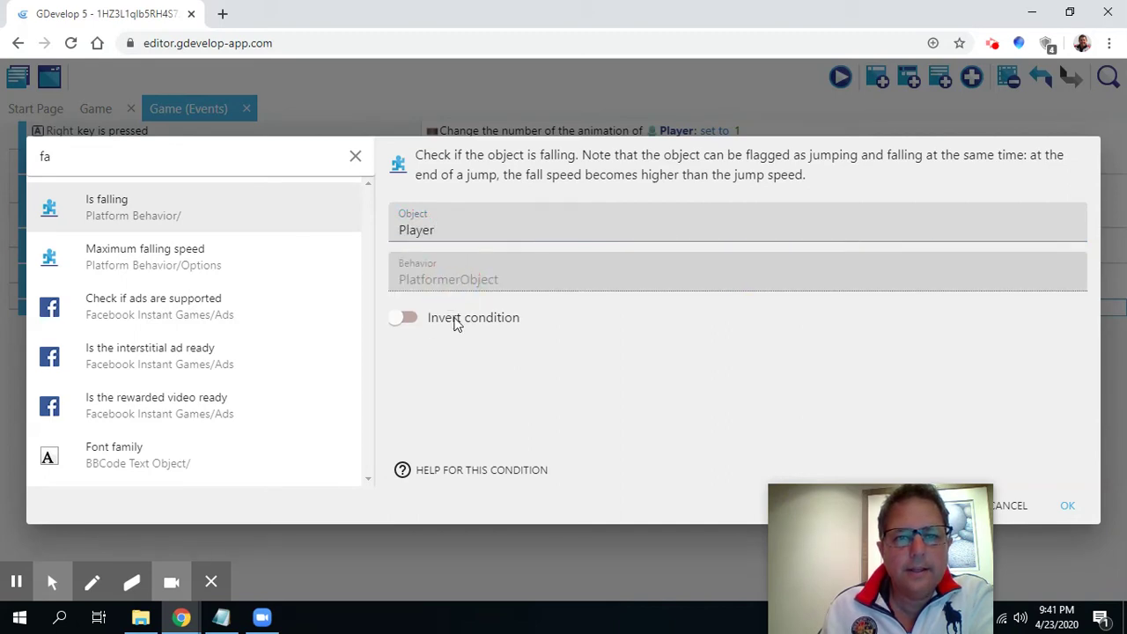
{"action": "left_click", "coordinate": [1068, 509]}
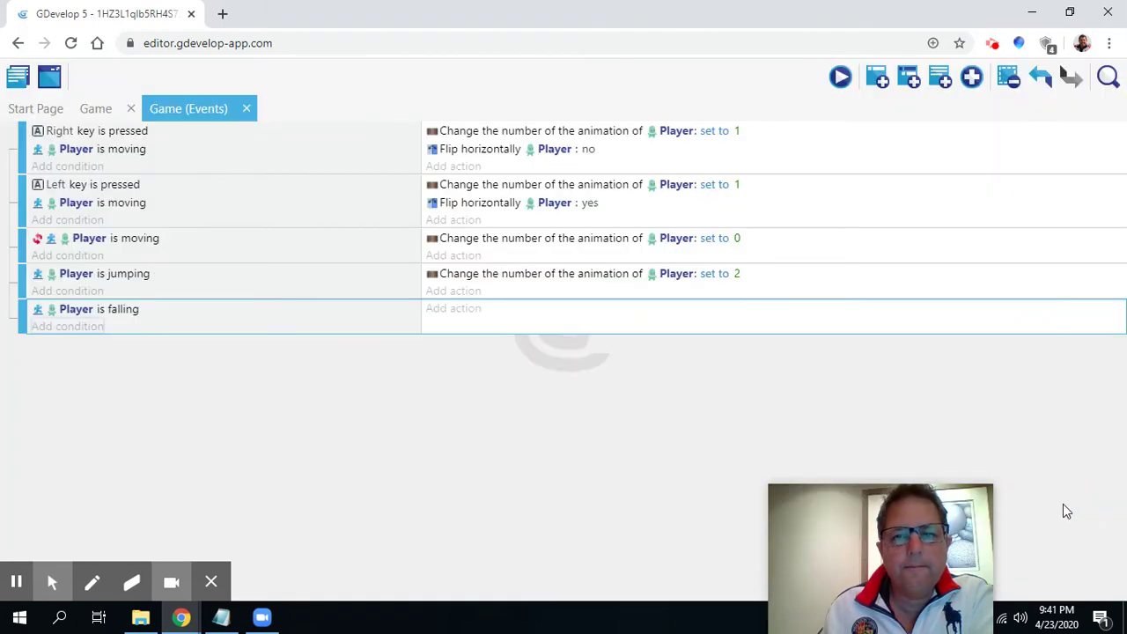
Add an action to the falling event that changes the Player's animation number, using = (set to) with value 3.
{"action": "left_click", "coordinate": [449, 313]}
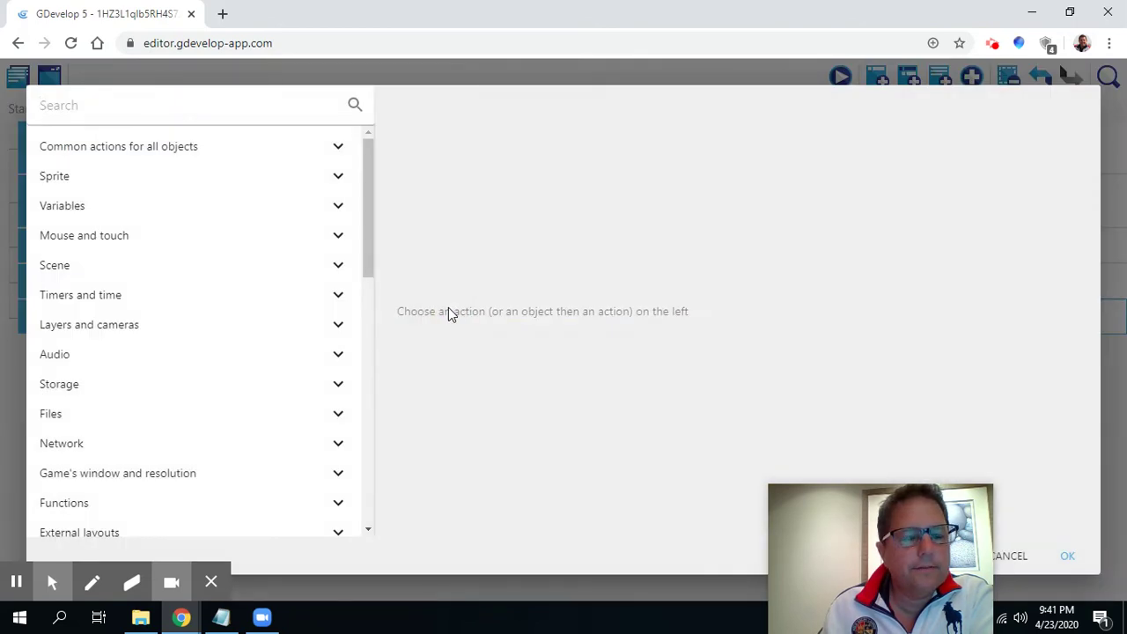
{"action": "left_click", "coordinate": [68, 181]}
{"action": "left_click", "coordinate": [96, 213]}
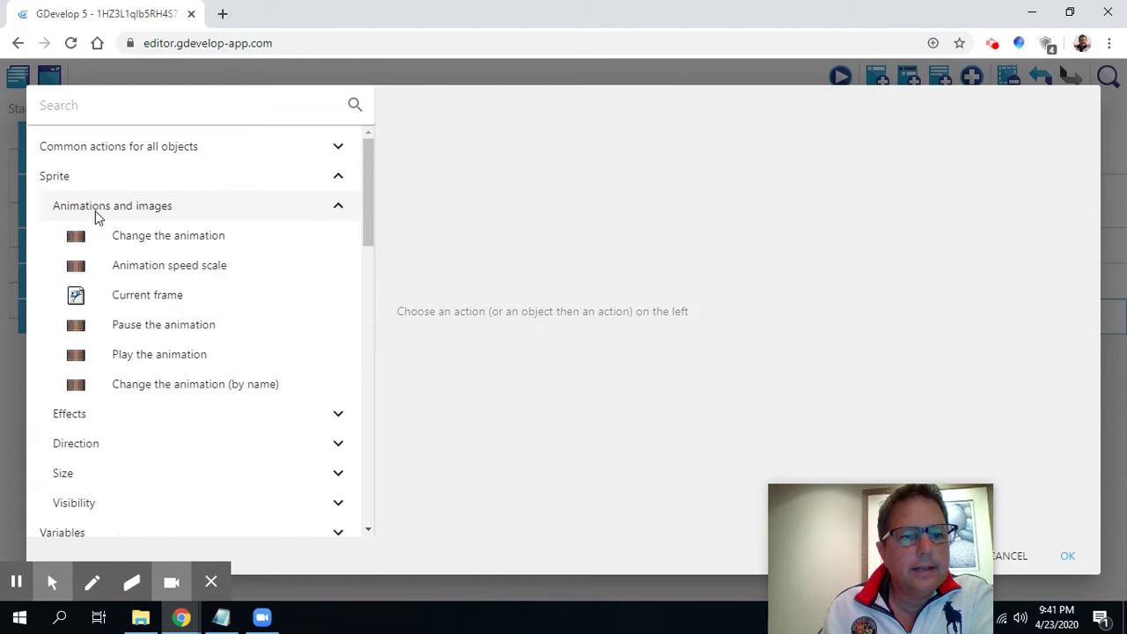
{"action": "left_click", "coordinate": [172, 249]}
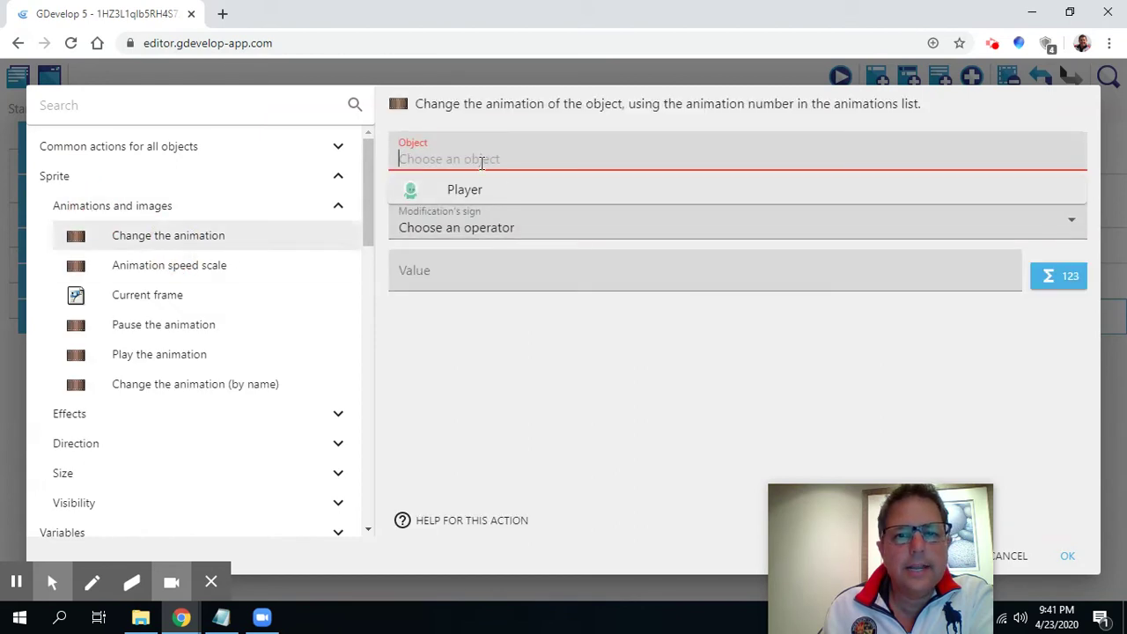
{"action": "left_click", "coordinate": [464, 188]}
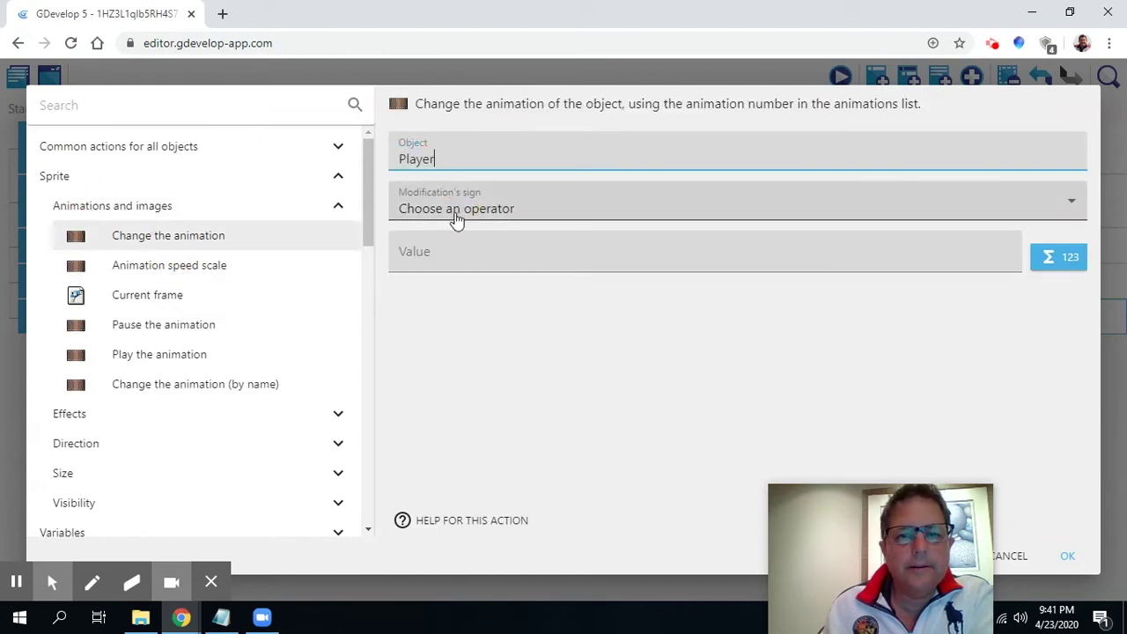
{"action": "left_click", "coordinate": [449, 214]}
{"action": "left_click", "coordinate": [443, 250]}
{"action": "left_click", "coordinate": [440, 255]}
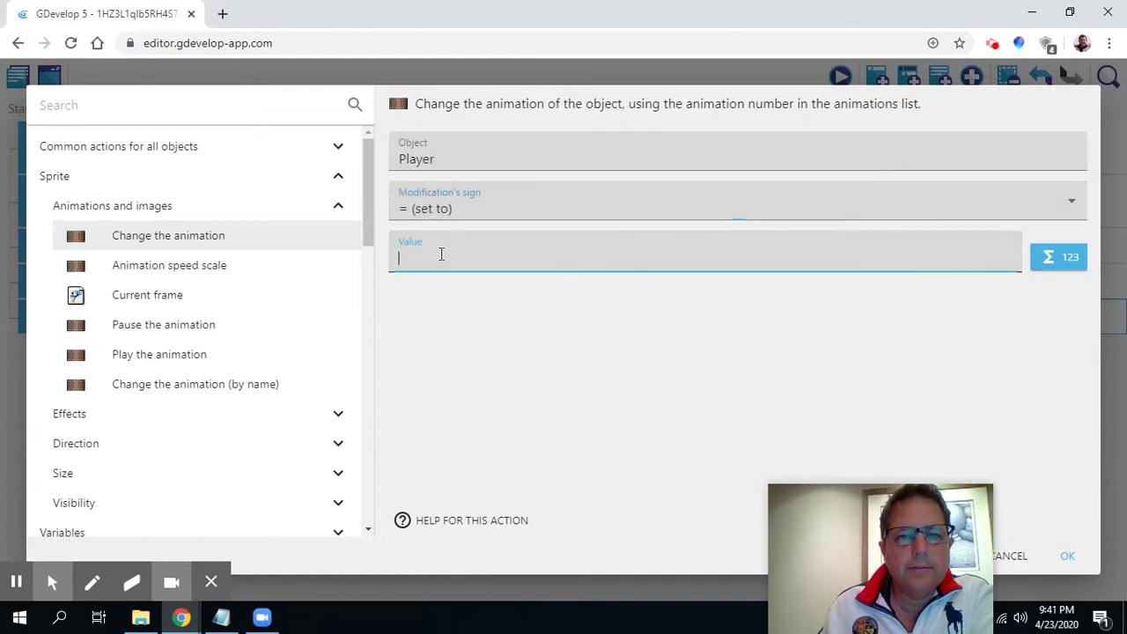
{"action": "type", "text": "3"}
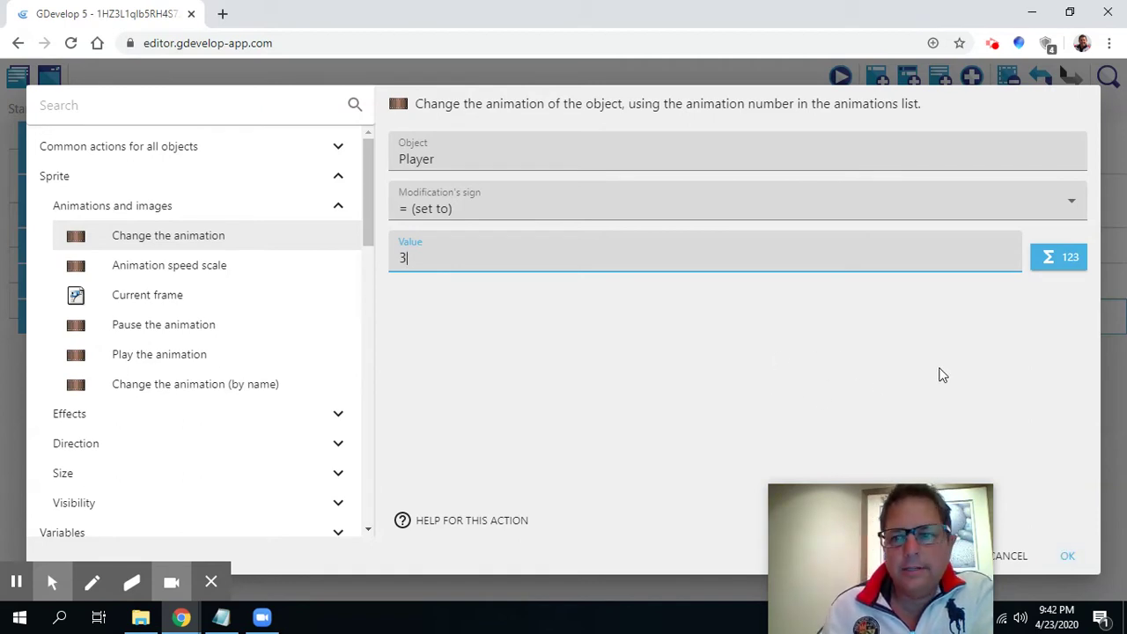
{"action": "left_click", "coordinate": [1066, 557]}
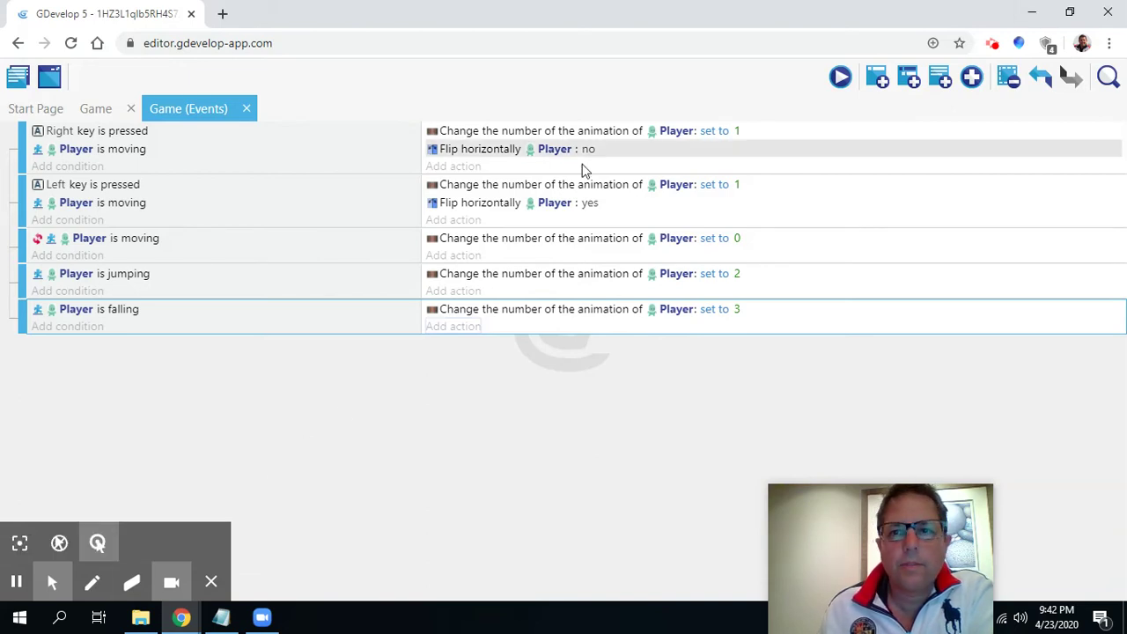
Add a new Tiled Sprite object to the Game scene and name it Bridge.
{"action": "left_click", "coordinate": [84, 108]}
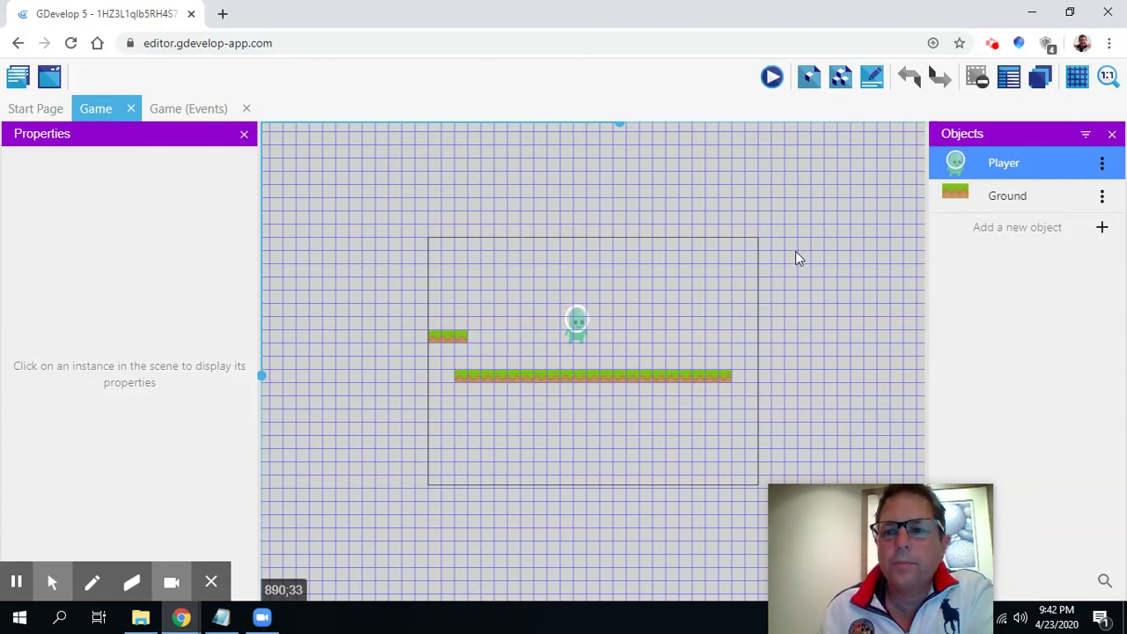
{"action": "left_click", "coordinate": [1102, 228]}
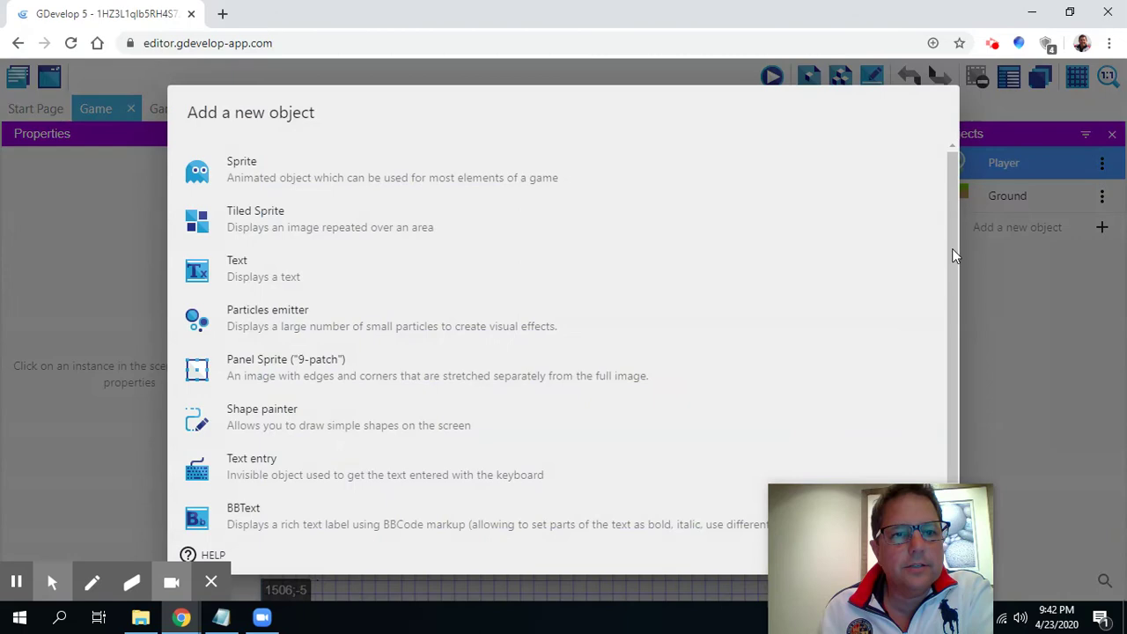
{"action": "left_click", "coordinate": [245, 227]}
{"action": "left_click", "coordinate": [323, 275]}
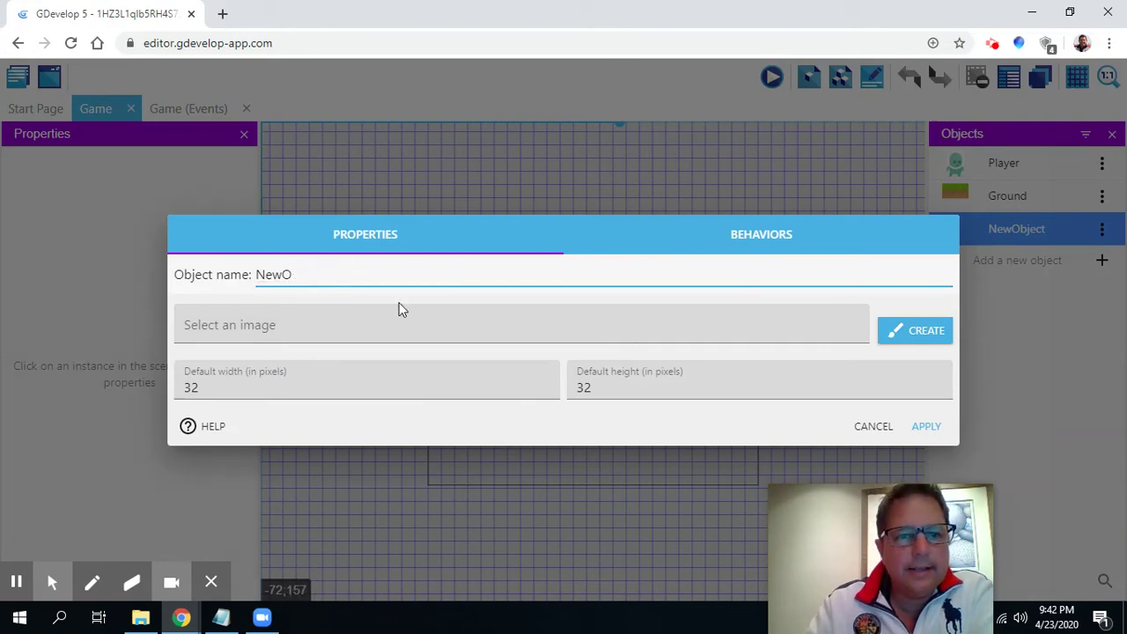
{"action": "key", "text": "BackSpace"}
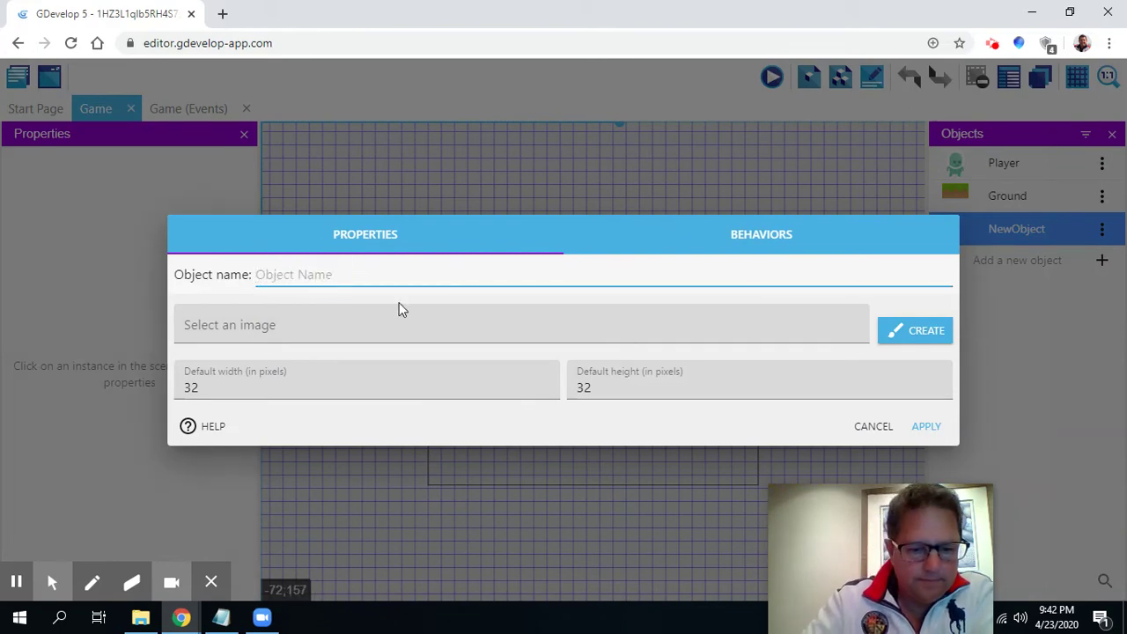
{"action": "type", "text": "Bridge"}
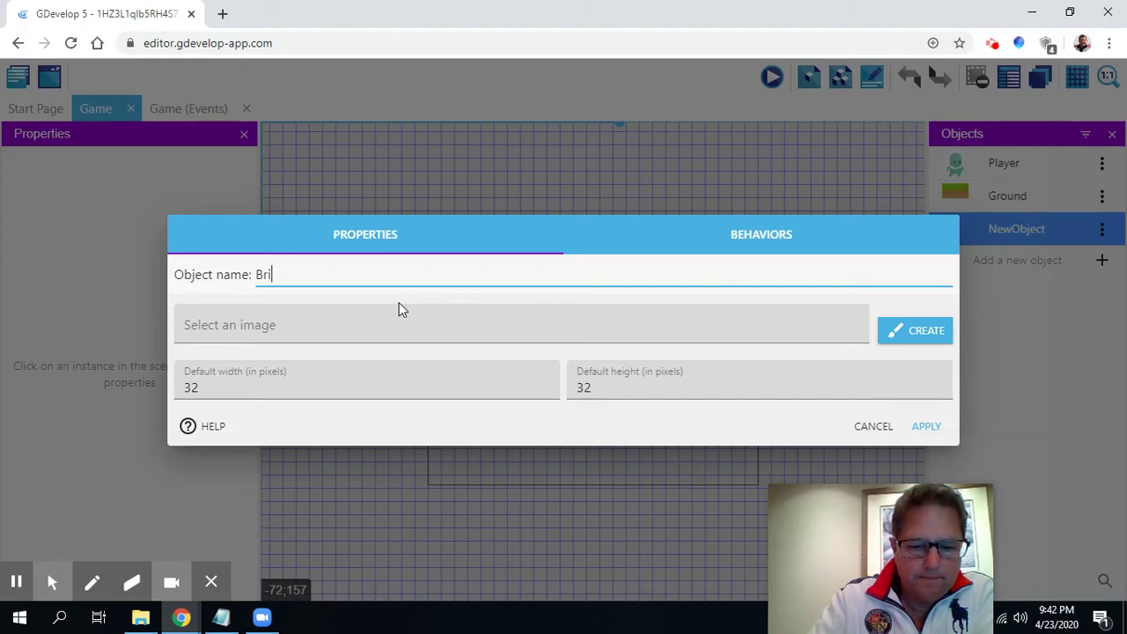
Assign the library image bridgeLogs to the Bridge object and apply its properties.
{"action": "left_click", "coordinate": [304, 324]}
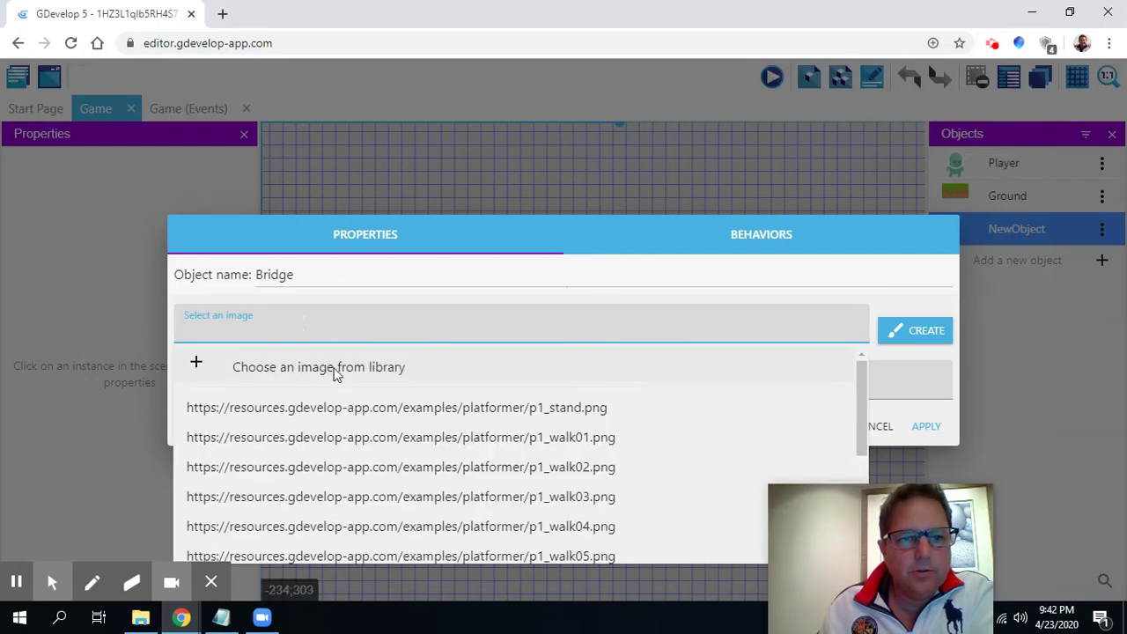
{"action": "left_click", "coordinate": [264, 367]}
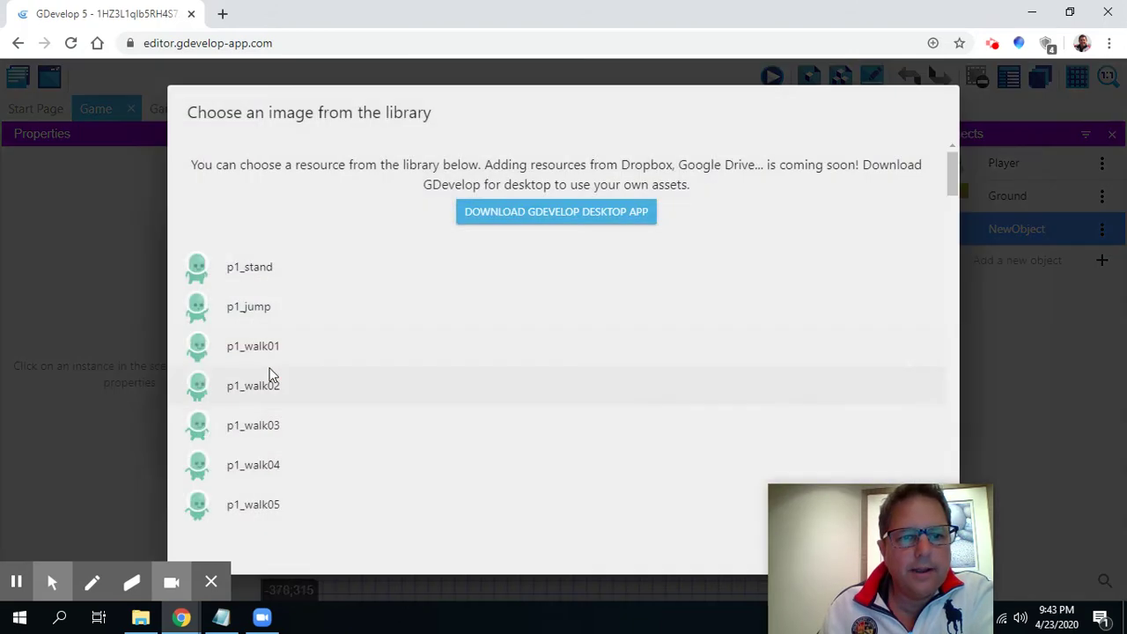
{"action": "scroll", "coordinate": [265, 396], "scroll_direction": "down", "scroll_amount": 6}
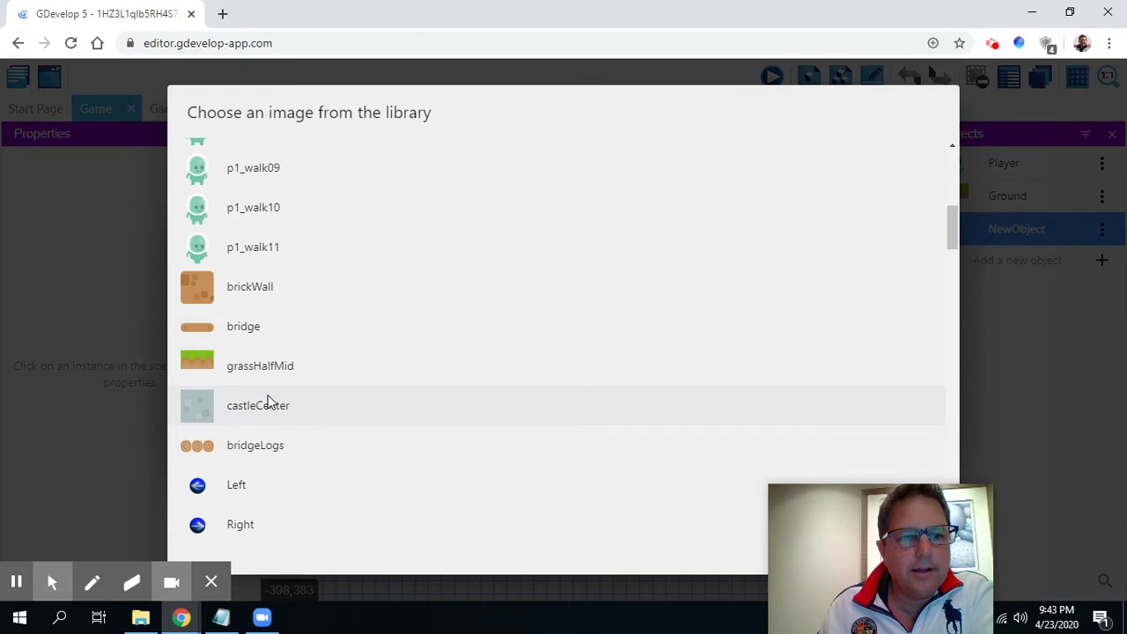
{"action": "left_click", "coordinate": [262, 454]}
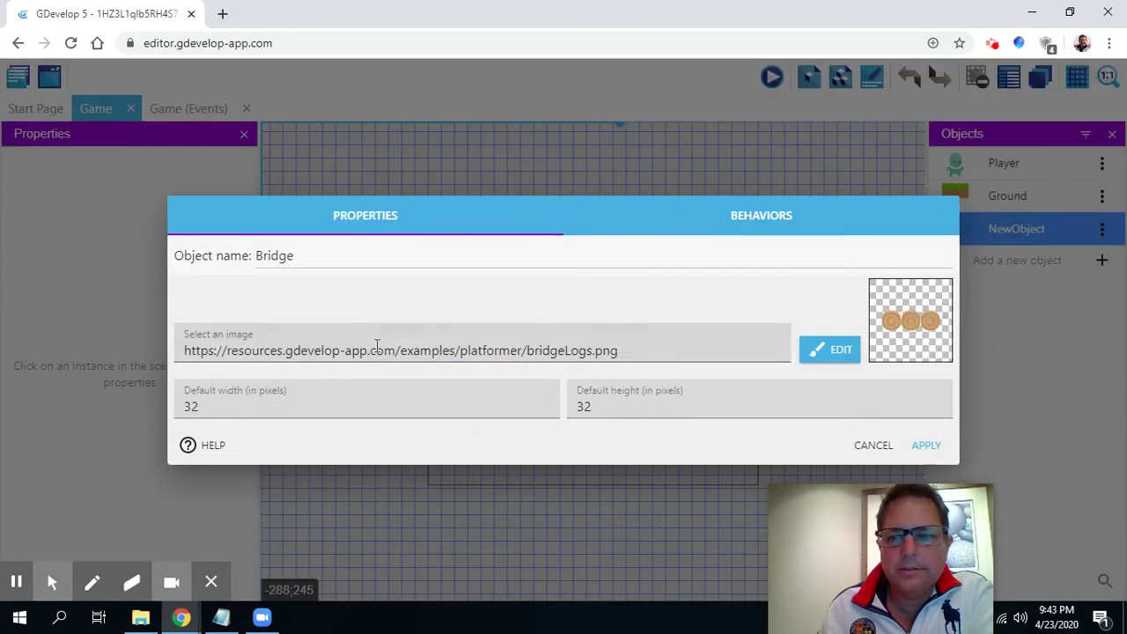
{"action": "left_click", "coordinate": [926, 446]}
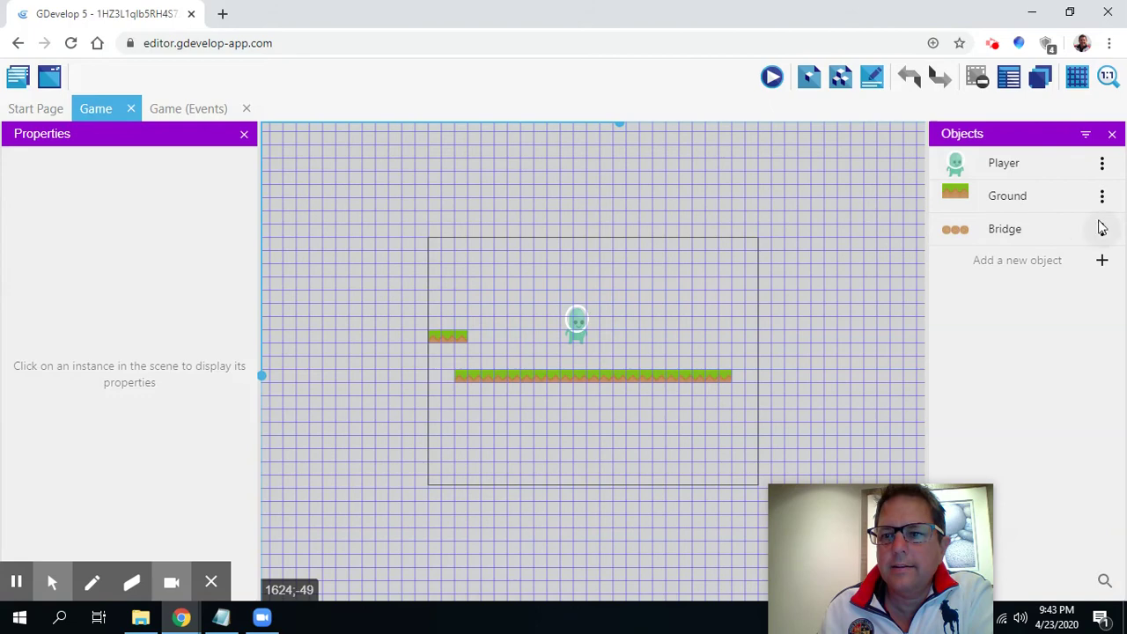
Place a Bridge instance in the scene above the short ground platform, at about X 32, Y 128.
{"action": "left_click_drag", "start_coordinate": [944, 227], "coordinate": [565, 296]}
{"action": "left_click_drag", "start_coordinate": [482, 282], "coordinate": [460, 302]}
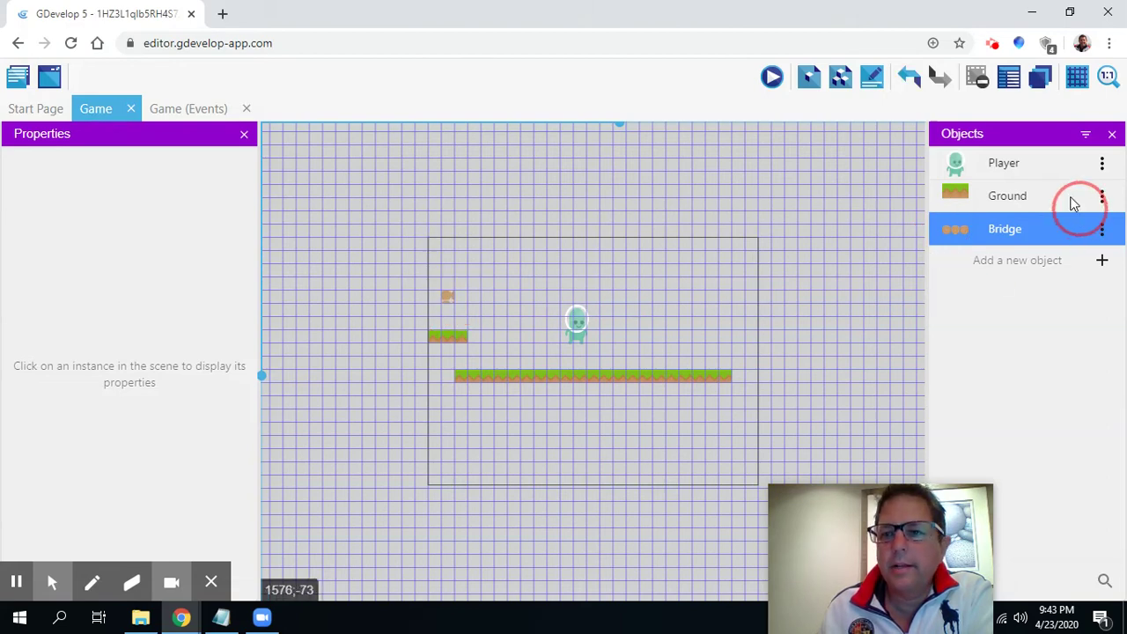
Hide the scene grid and stretch the Bridge instance horizontally to about 580 by 22 pixels.
{"action": "left_click", "coordinate": [1076, 77]}
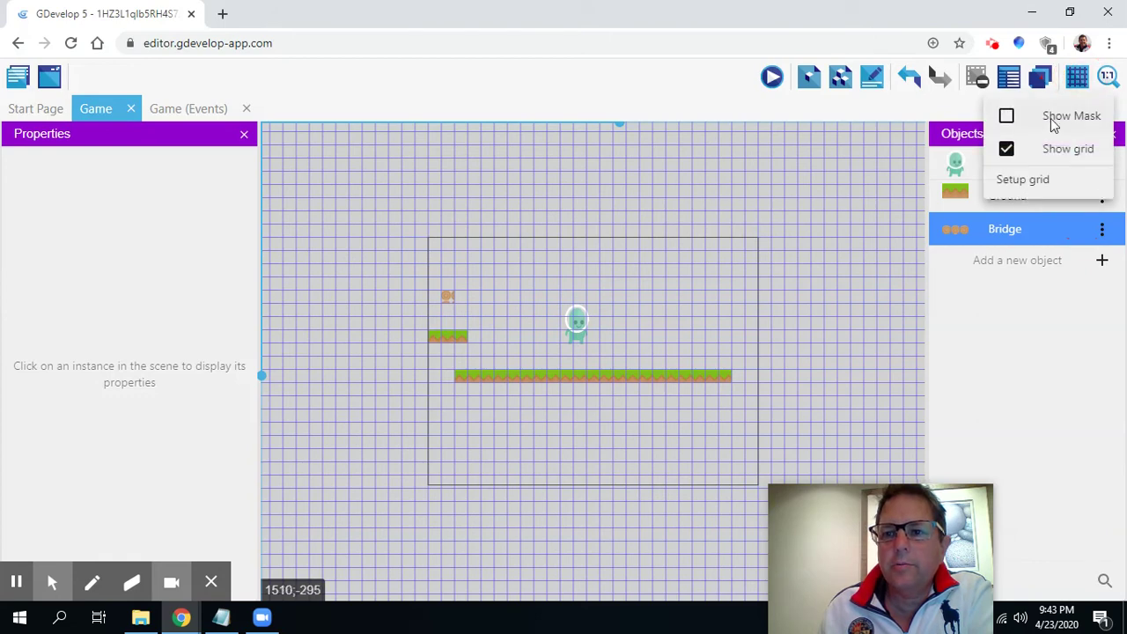
{"action": "left_click", "coordinate": [1006, 151]}
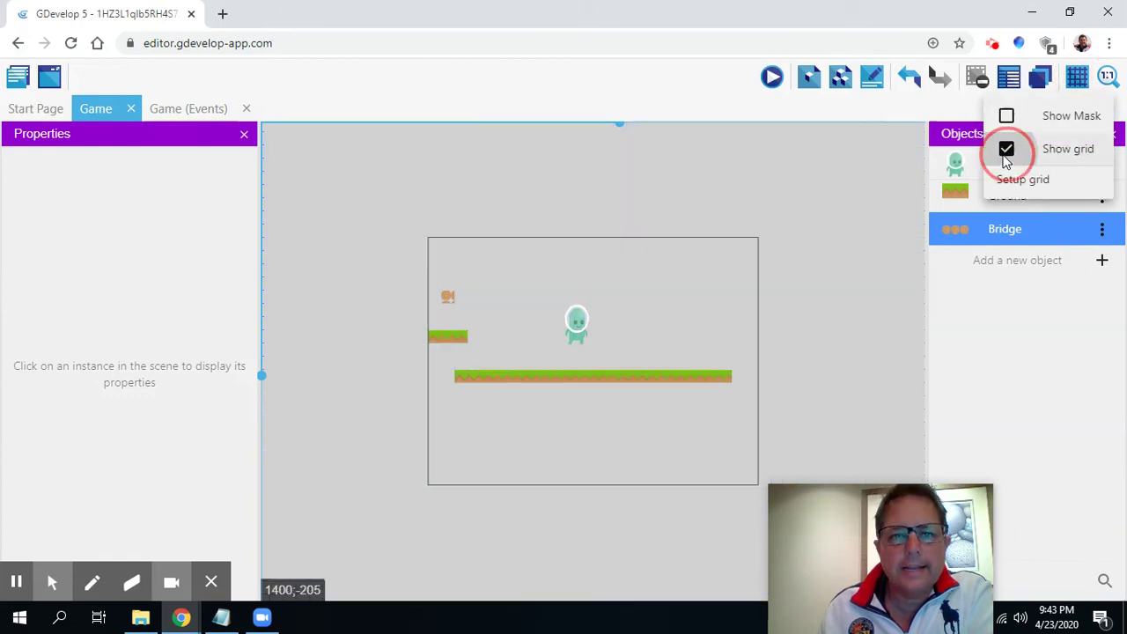
{"action": "left_click", "coordinate": [447, 299]}
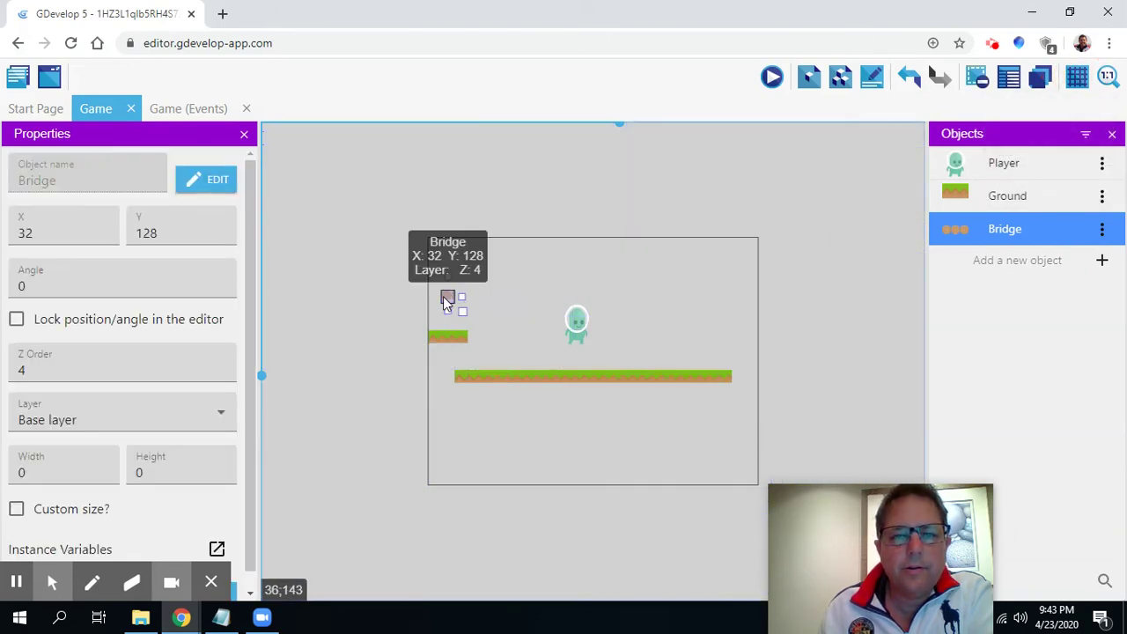
{"action": "left_click_drag", "start_coordinate": [460, 309], "coordinate": [691, 306]}
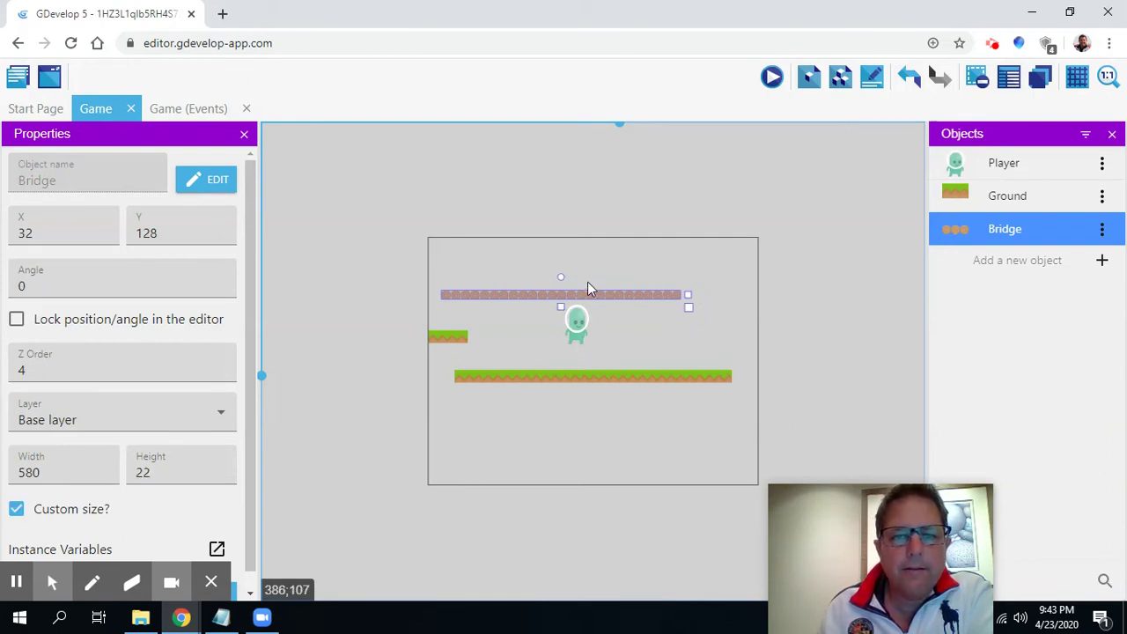
{"action": "left_click", "coordinate": [1102, 195]}
{"action": "left_click", "coordinate": [958, 203]}
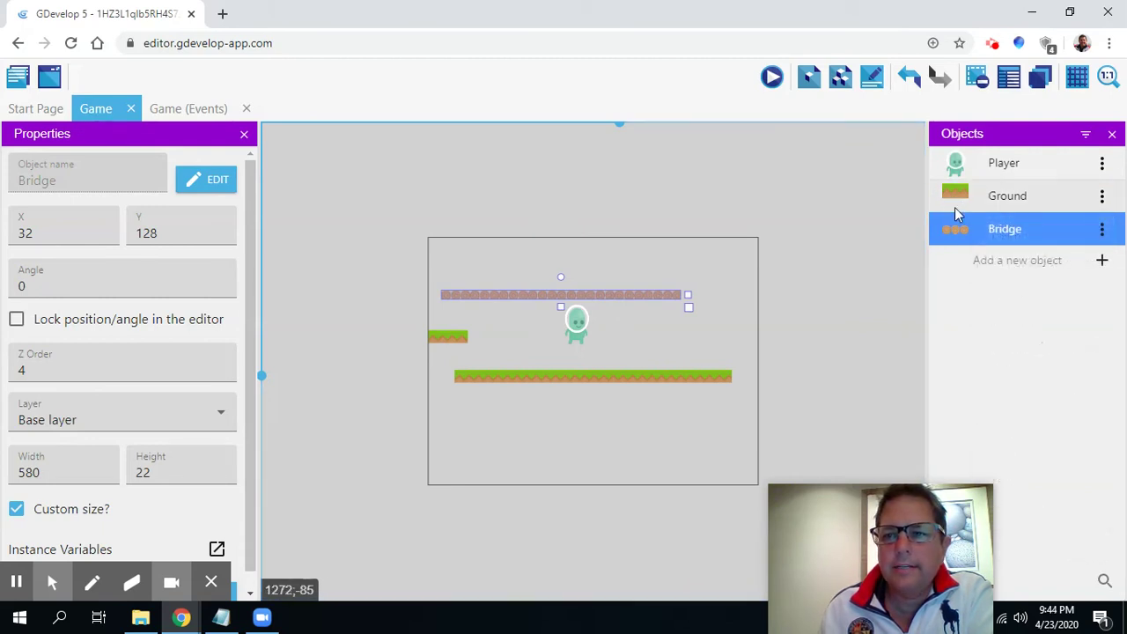
Add a Ground instance at the scene's left edge as a vertical wall about 50 by 266 pixels, at about X -34, Y 35.
{"action": "left_click_drag", "start_coordinate": [947, 197], "coordinate": [433, 309]}
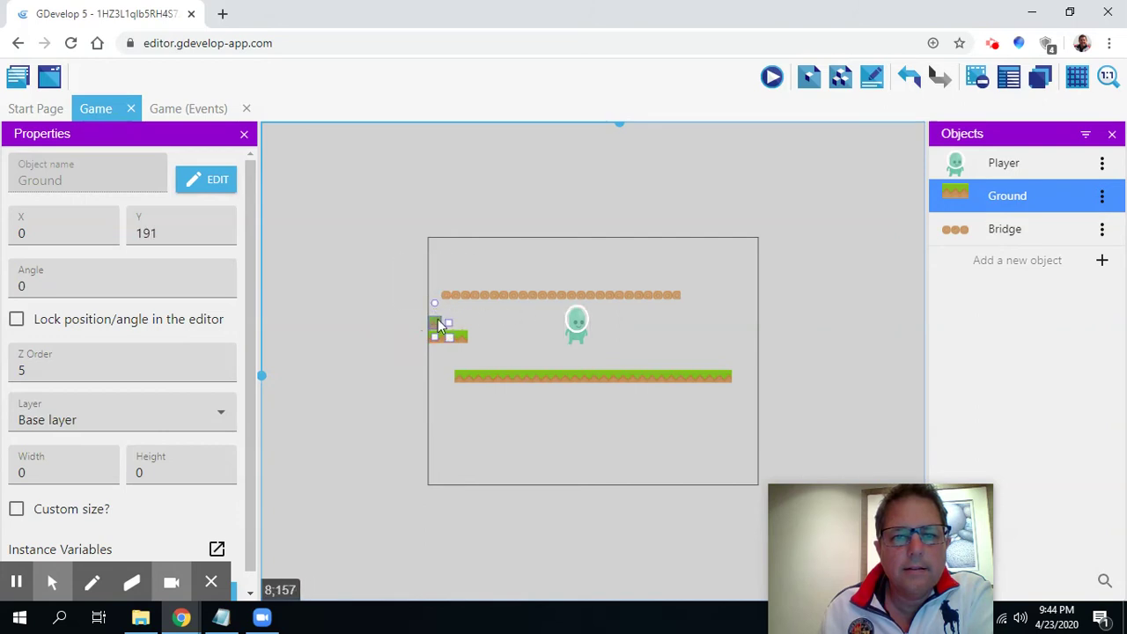
{"action": "left_click_drag", "start_coordinate": [450, 335], "coordinate": [439, 300]}
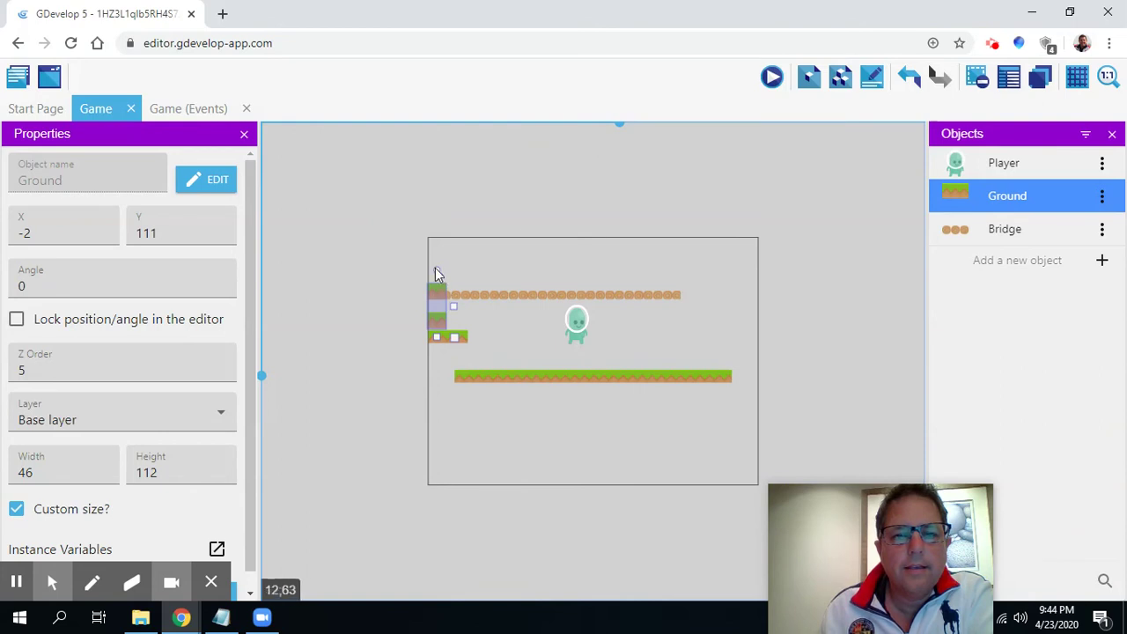
{"action": "left_click_drag", "start_coordinate": [437, 313], "coordinate": [442, 398]}
{"action": "left_click_drag", "start_coordinate": [421, 332], "coordinate": [423, 296]}
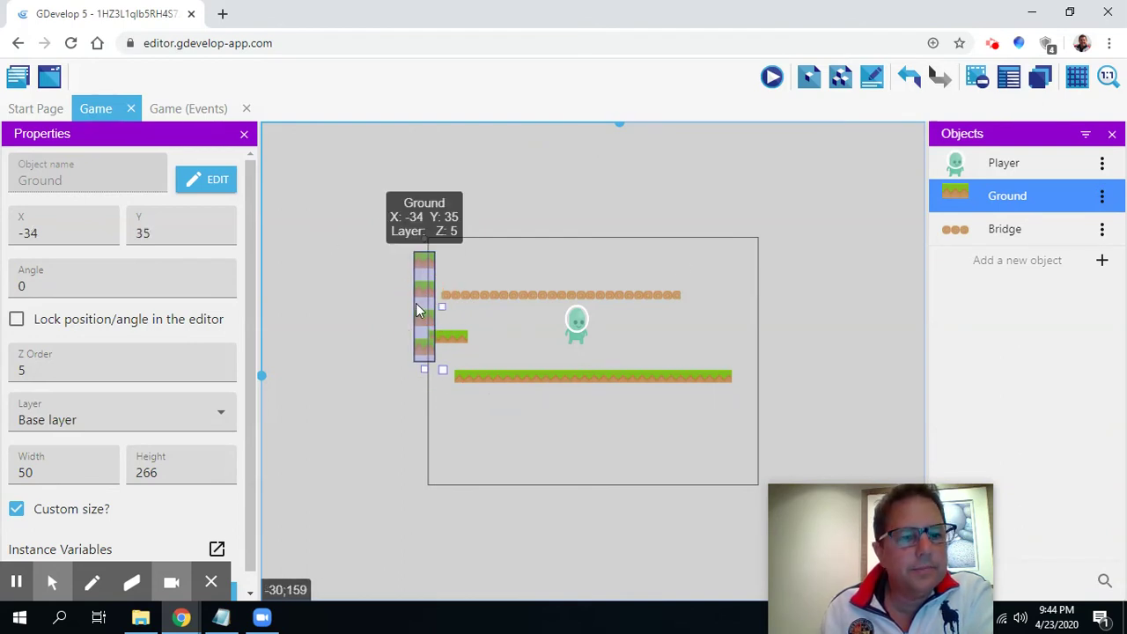
{"action": "scroll", "coordinate": [164, 428], "scroll_direction": "down", "scroll_amount": 1}
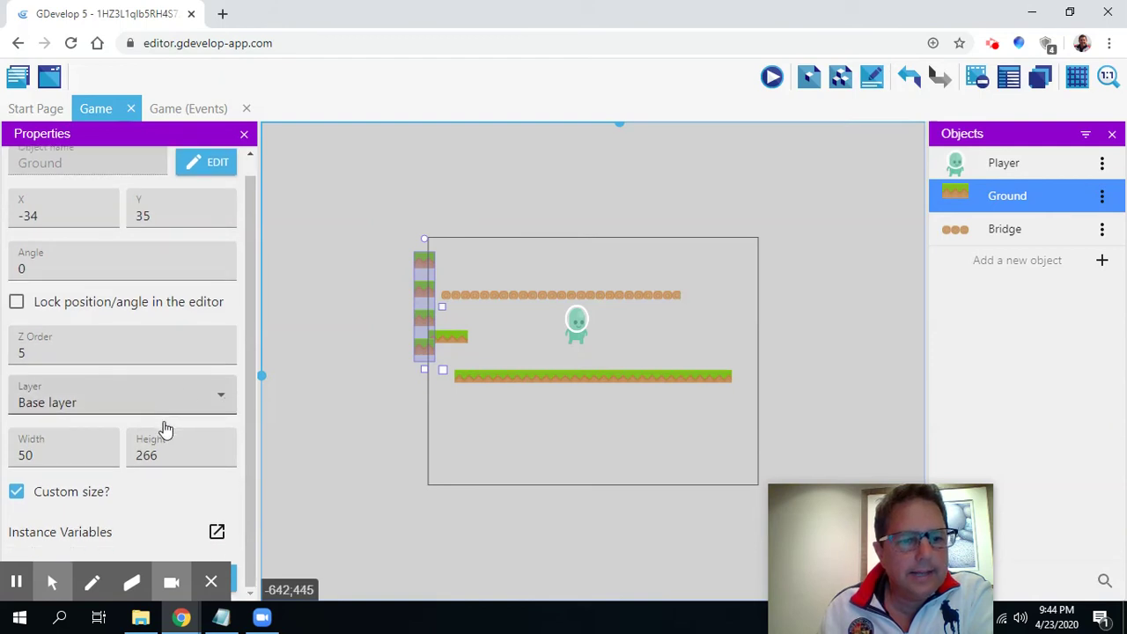
{"action": "scroll", "coordinate": [152, 194], "scroll_direction": "up", "scroll_amount": 1}
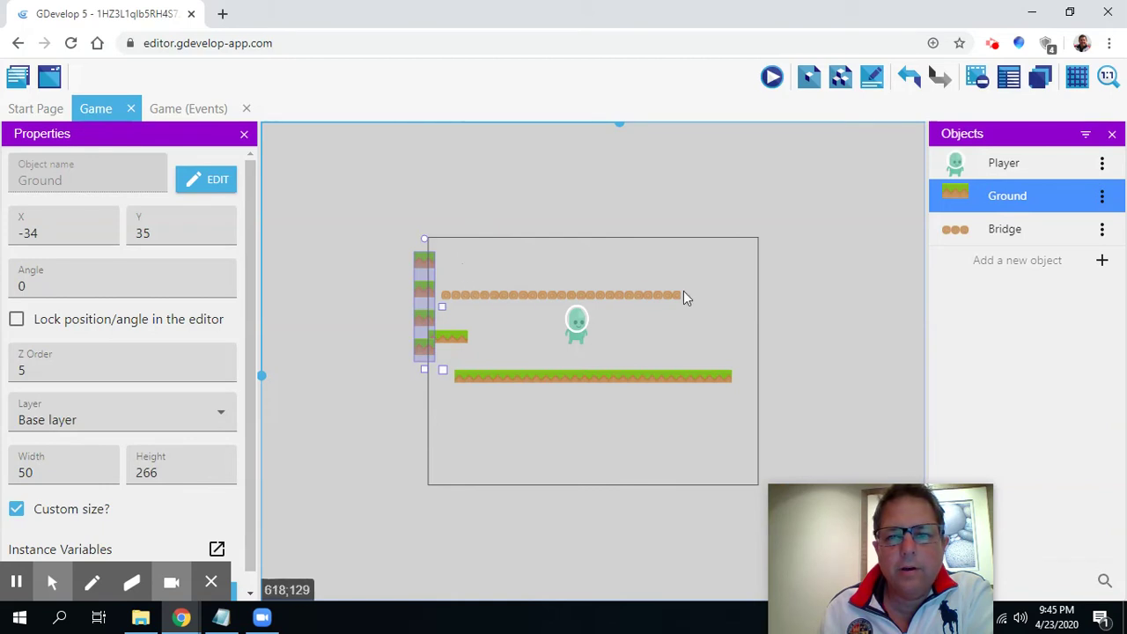
Add the Platform behavior to the Bridge object with type Jumpthru platform and apply it.
{"action": "left_click", "coordinate": [1102, 229]}
{"action": "left_click", "coordinate": [1024, 273]}
{"action": "left_click", "coordinate": [780, 264]}
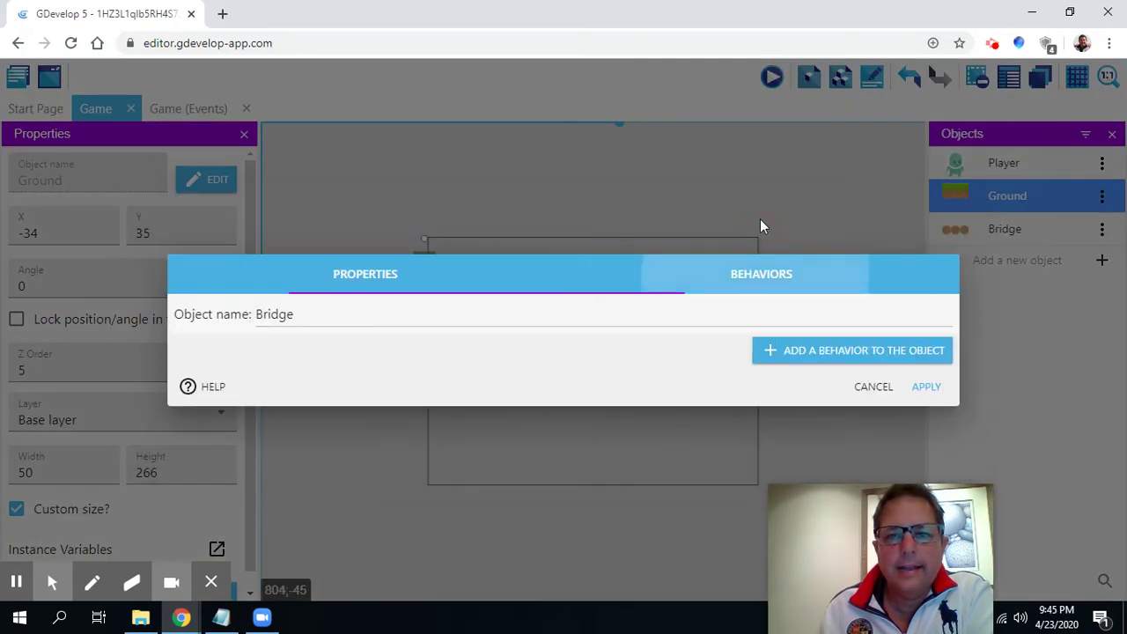
{"action": "left_click", "coordinate": [820, 354]}
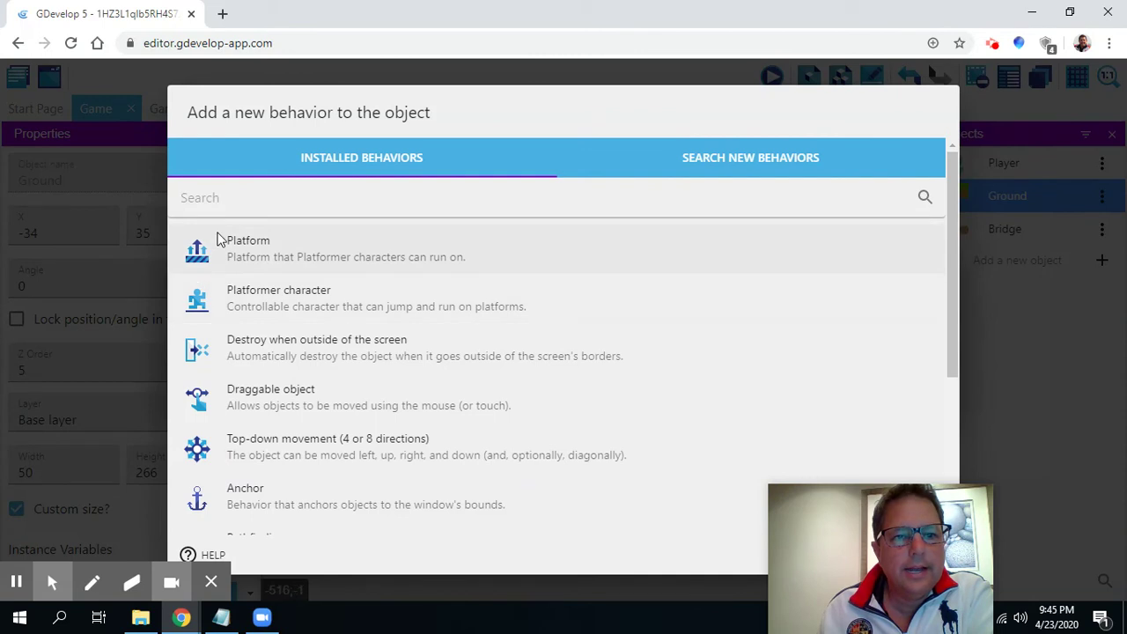
{"action": "left_click", "coordinate": [267, 246]}
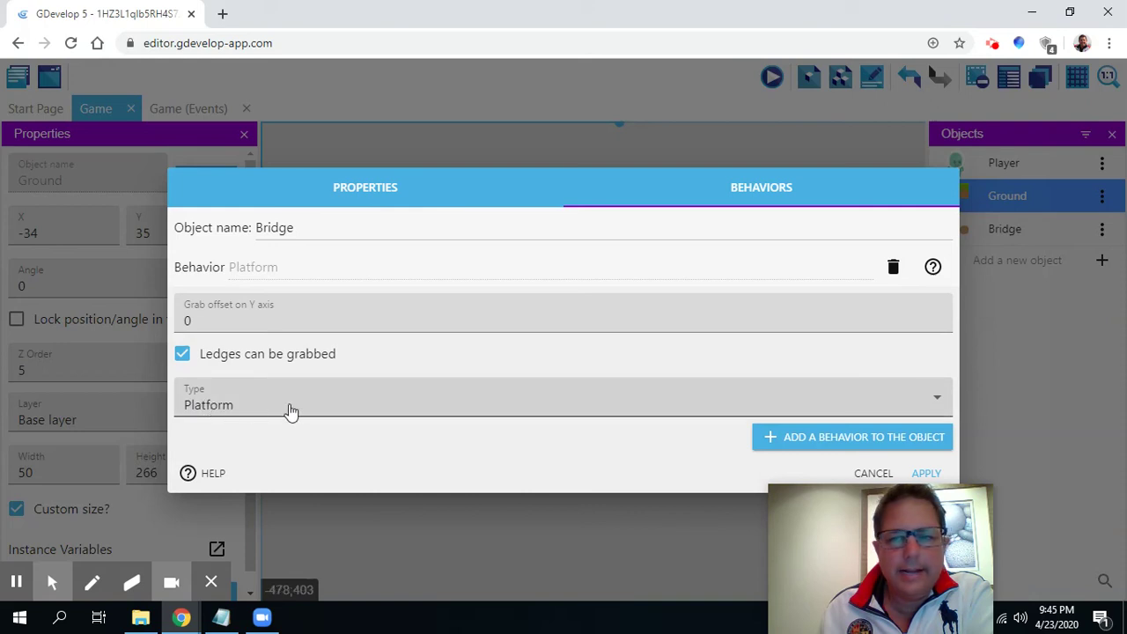
{"action": "left_click", "coordinate": [937, 403]}
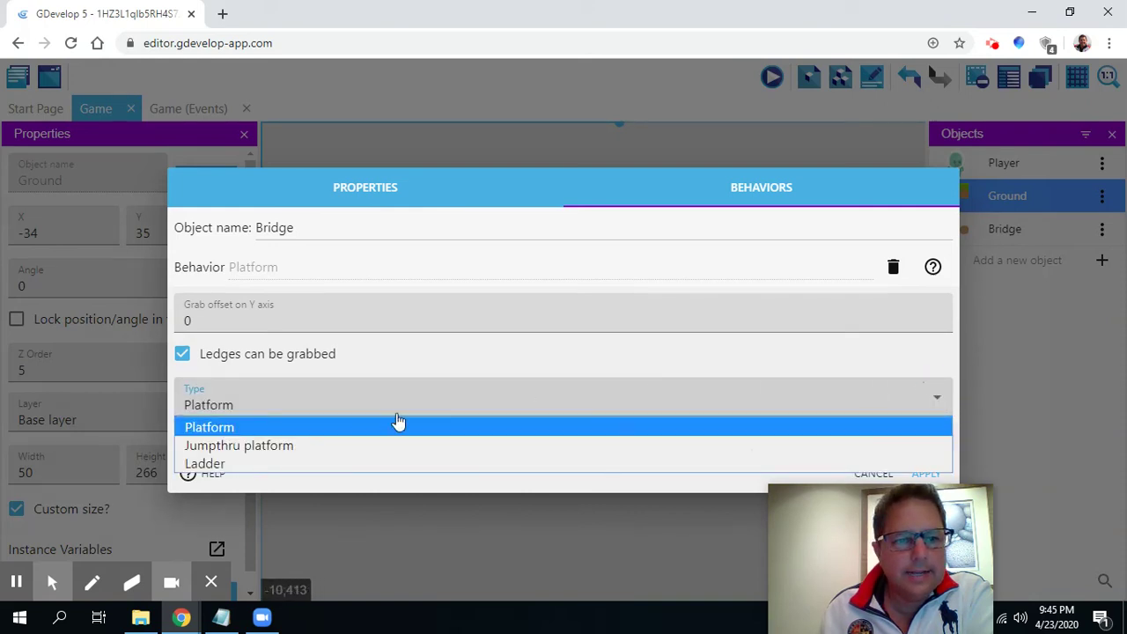
{"action": "left_click", "coordinate": [264, 445]}
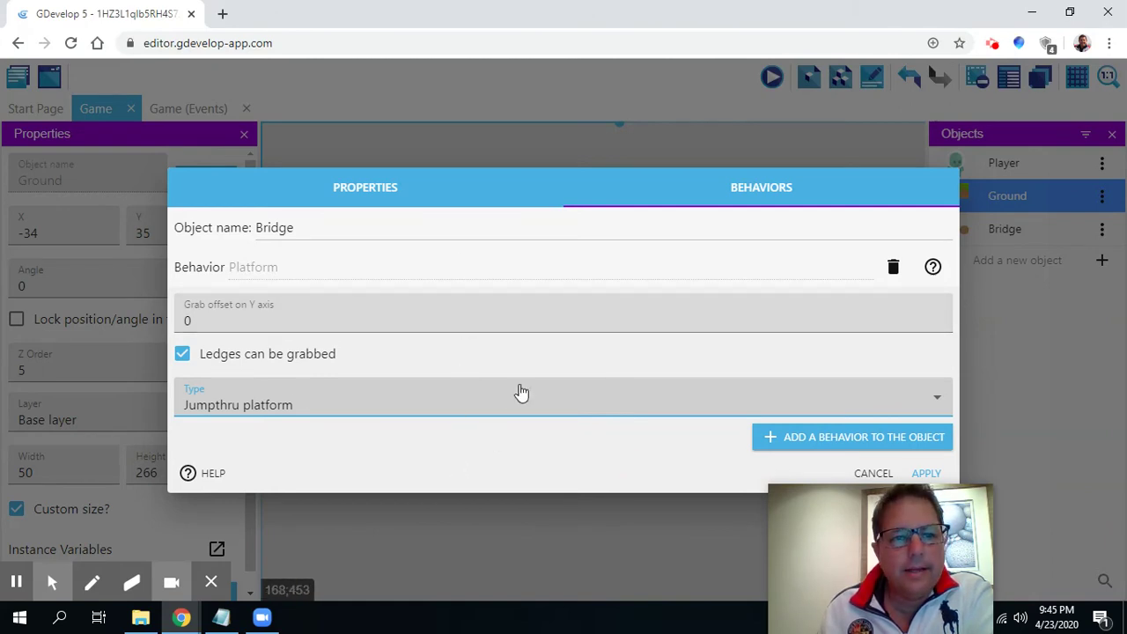
{"action": "left_click", "coordinate": [927, 474]}
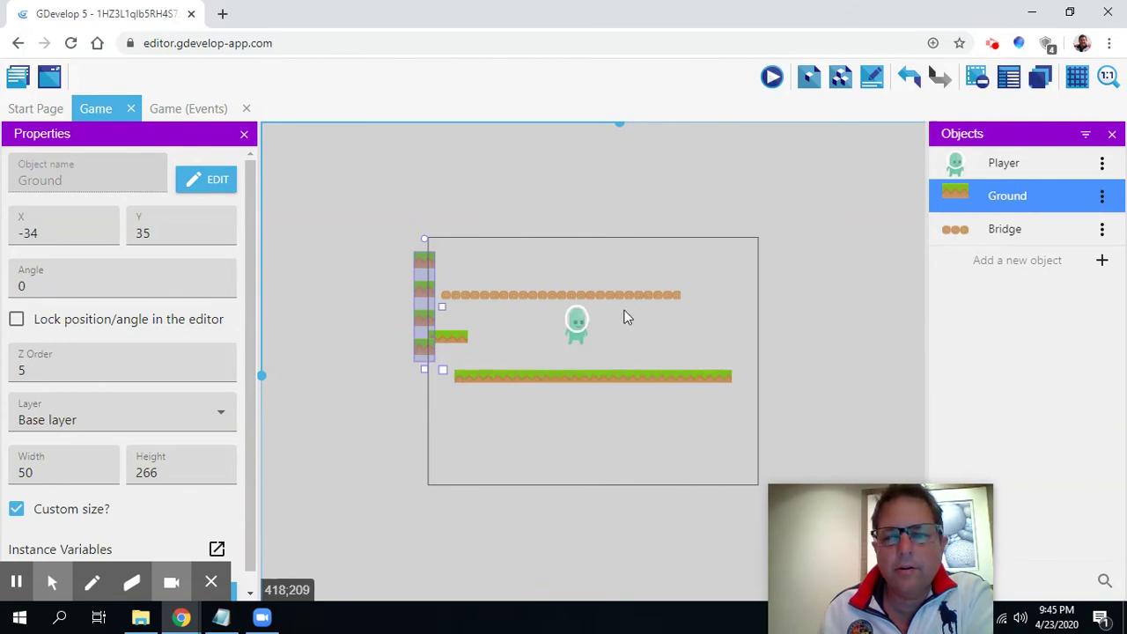
Preview the game and move the Player left, jumping up onto the short ground platform.
{"action": "left_click", "coordinate": [771, 77]}
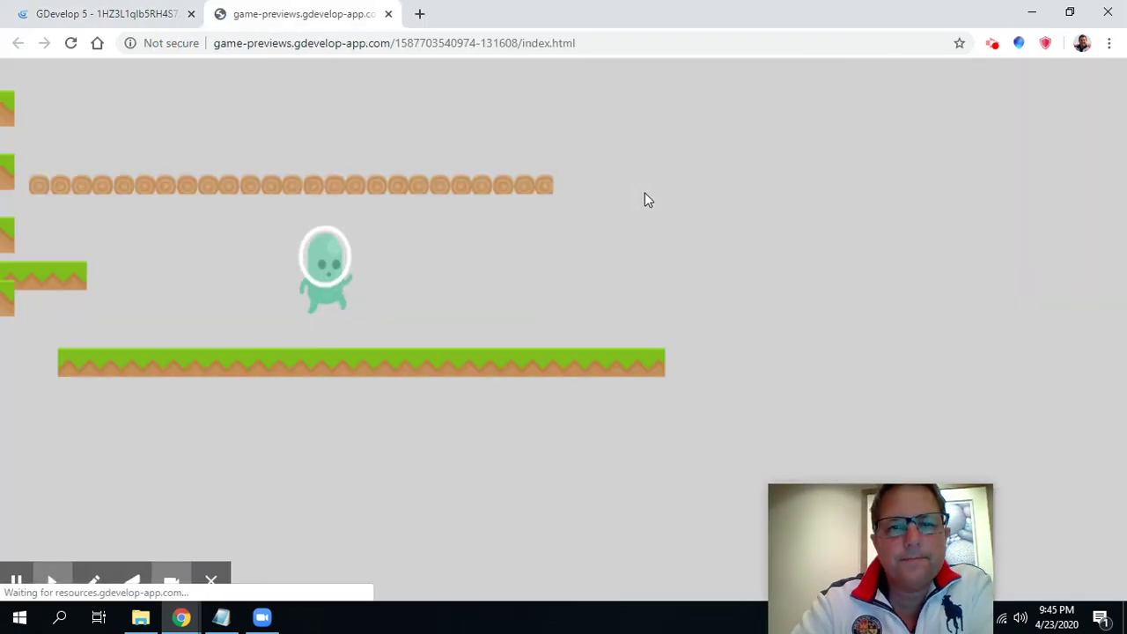
{"action": "key", "text": "Left"}
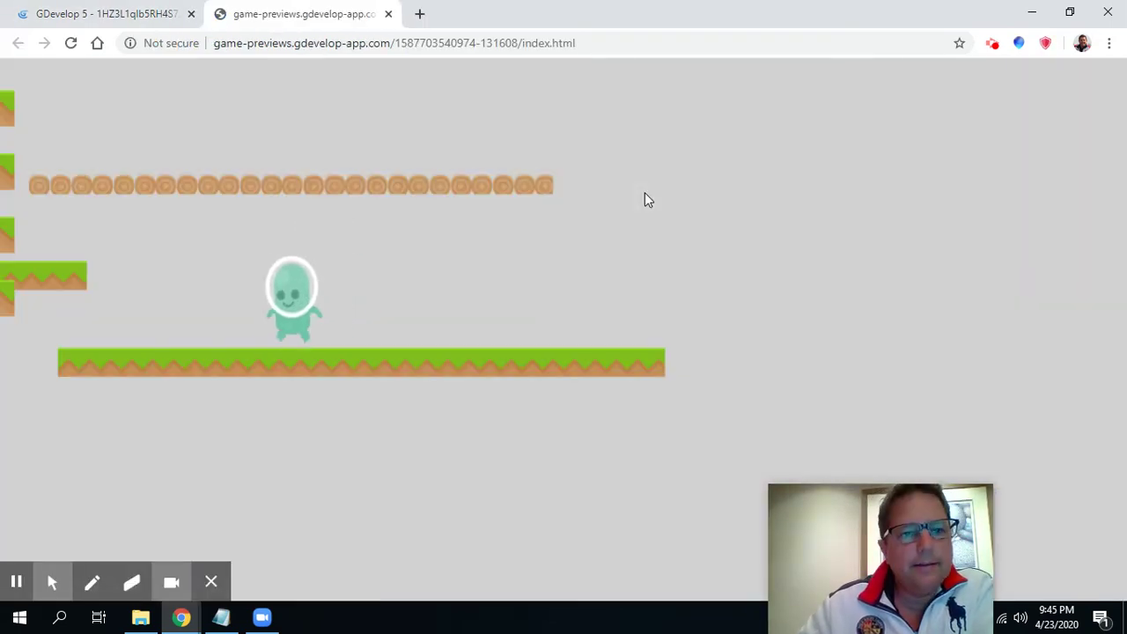
{"action": "key", "text": "Right"}
{"action": "key", "text": "Left"}
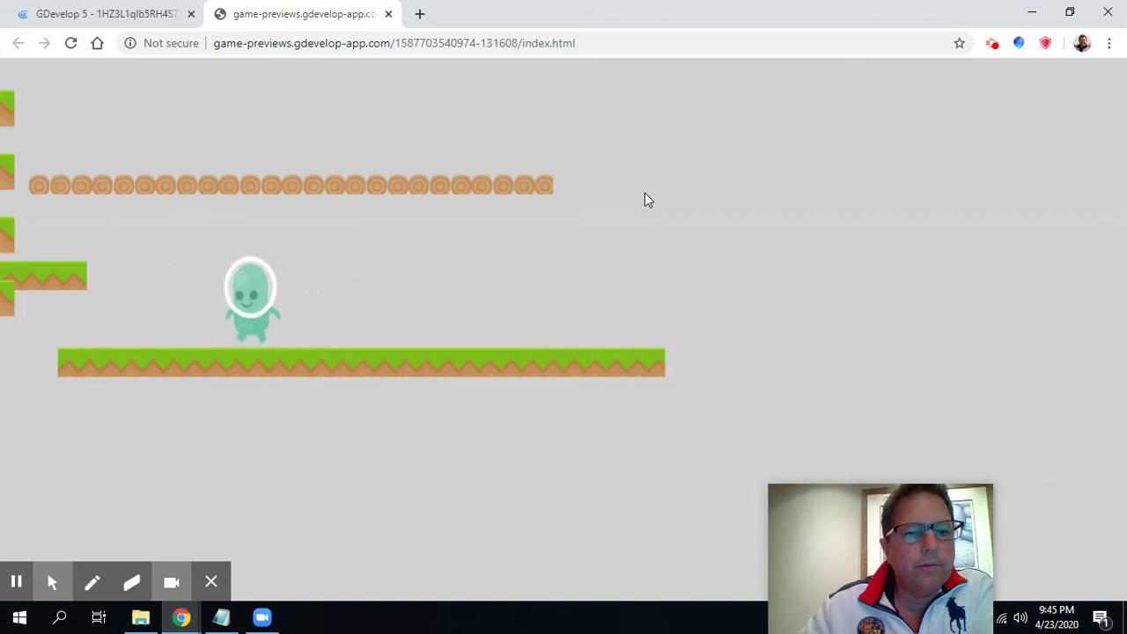
{"action": "key", "text": "Left"}
{"action": "key", "text": "Right"}
{"action": "key", "text": "Left"}
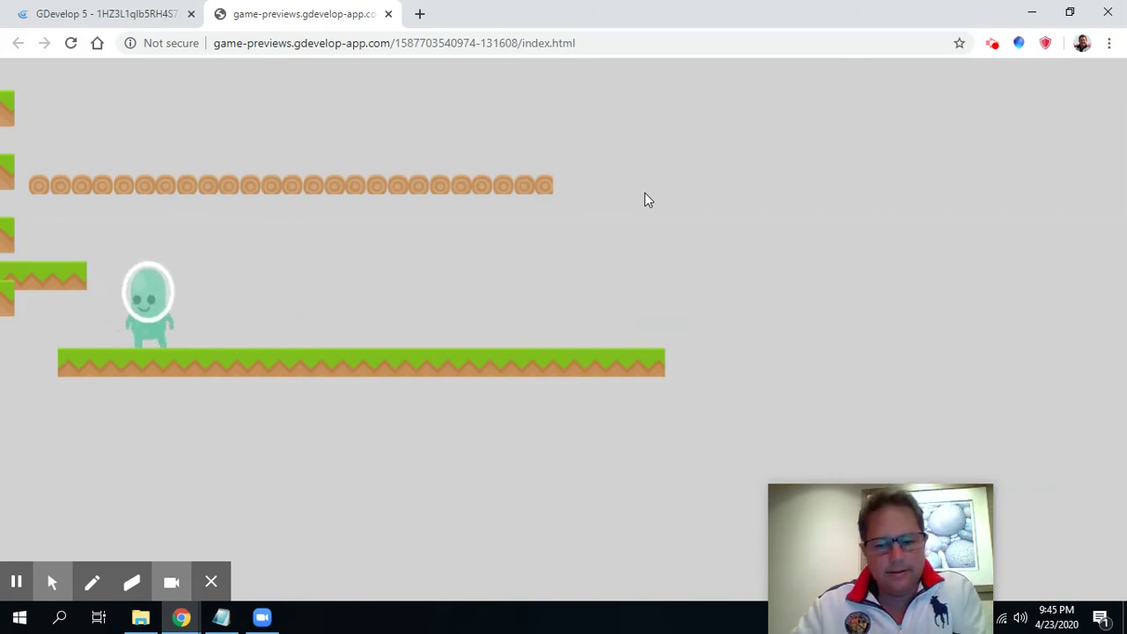
{"action": "key", "text": "space"}
{"action": "key", "text": "Left"}
{"action": "key", "text": "Right"}
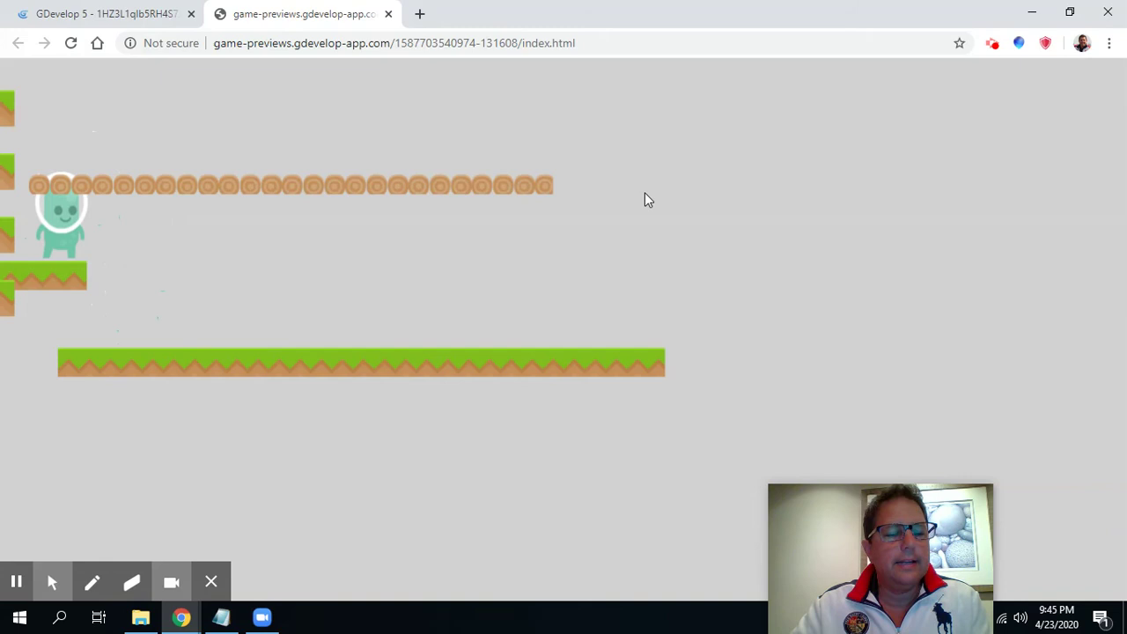
Test jumping the Player up through the bridge and walking right along it.
{"action": "key", "text": "space"}
{"action": "key", "text": "Right"}
{"action": "key", "text": "Left"}
{"action": "key", "text": "Right"}
{"action": "key", "text": "Right"}
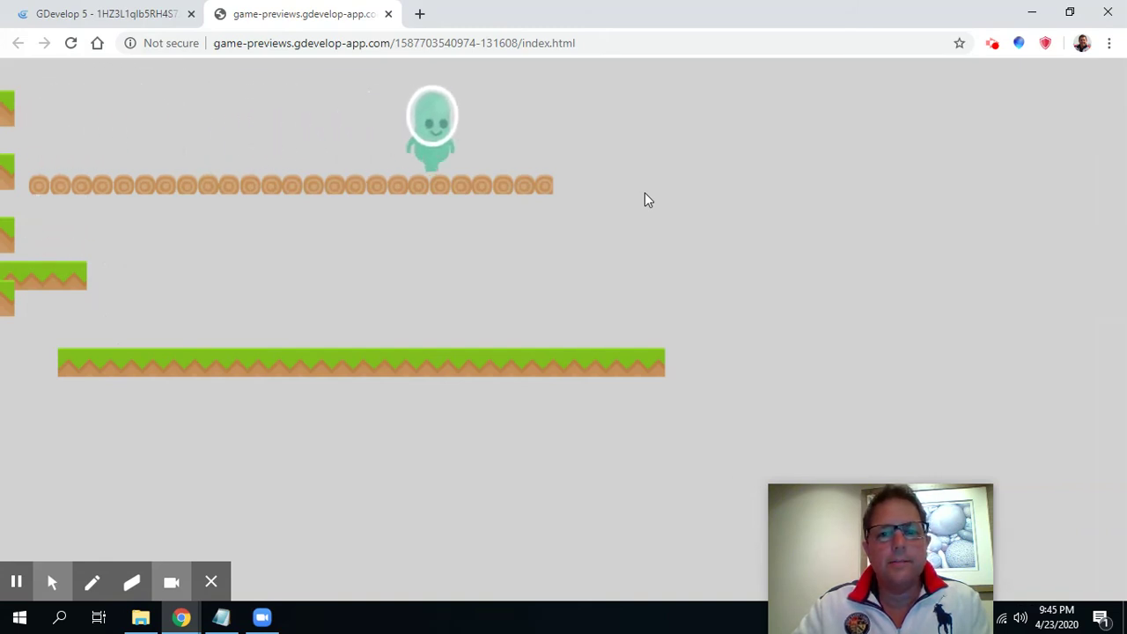
Retest the jump through the bridge from the short platform, walk the Player off its right end, and close the preview.
{"action": "key", "text": "Left"}
{"action": "key", "text": "space"}
{"action": "key", "text": "Left"}
{"action": "key", "text": "space"}
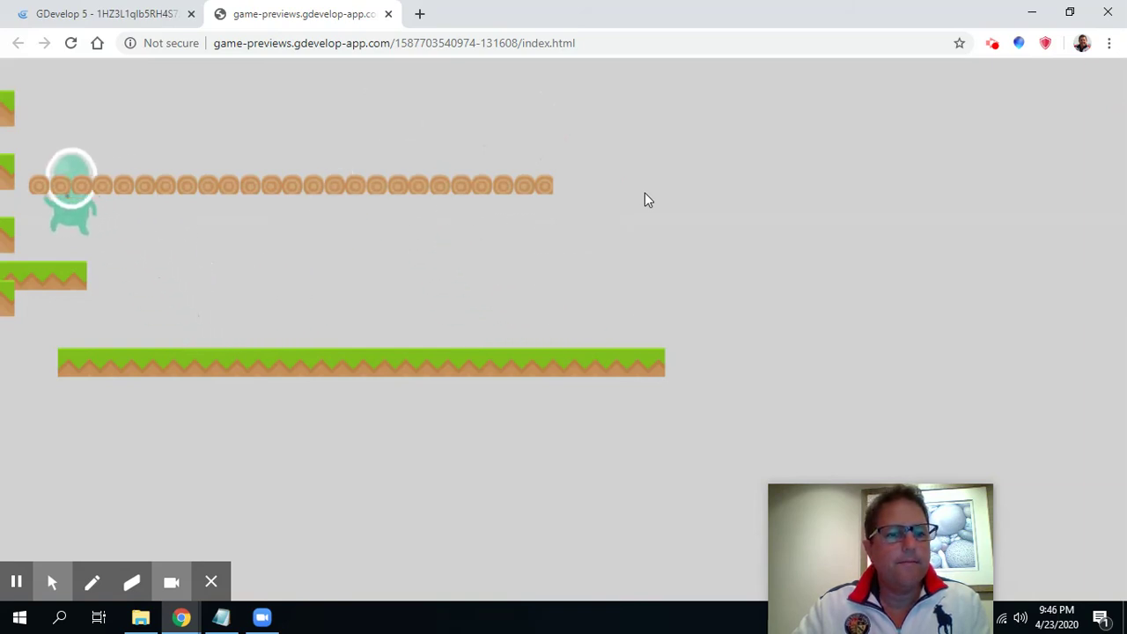
{"action": "key", "text": "Right"}
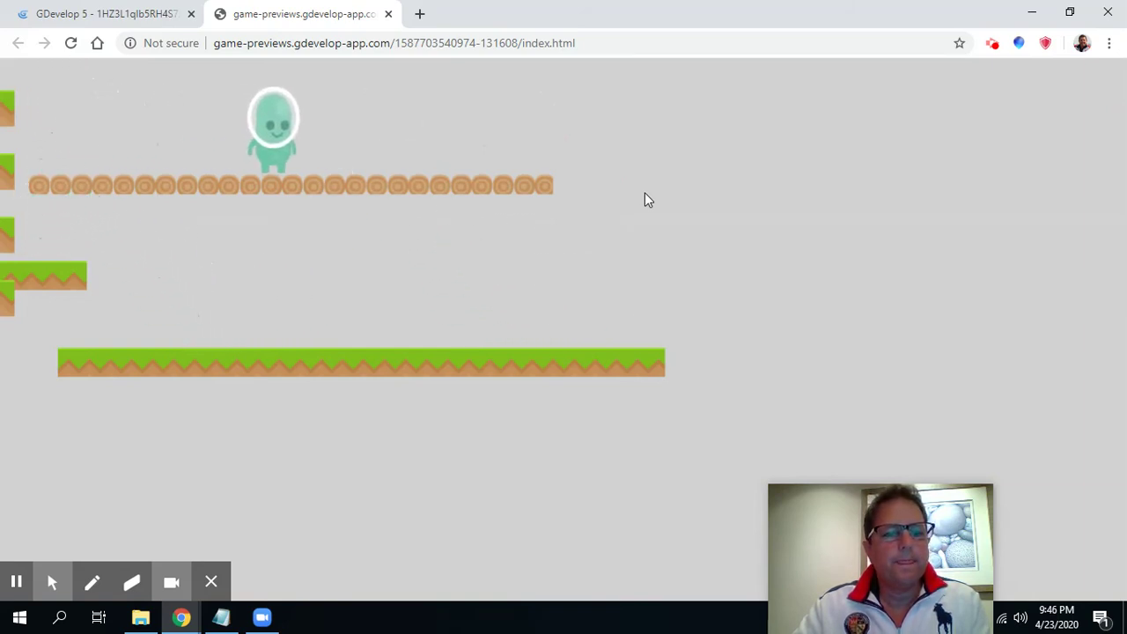
{"action": "key", "text": "Right"}
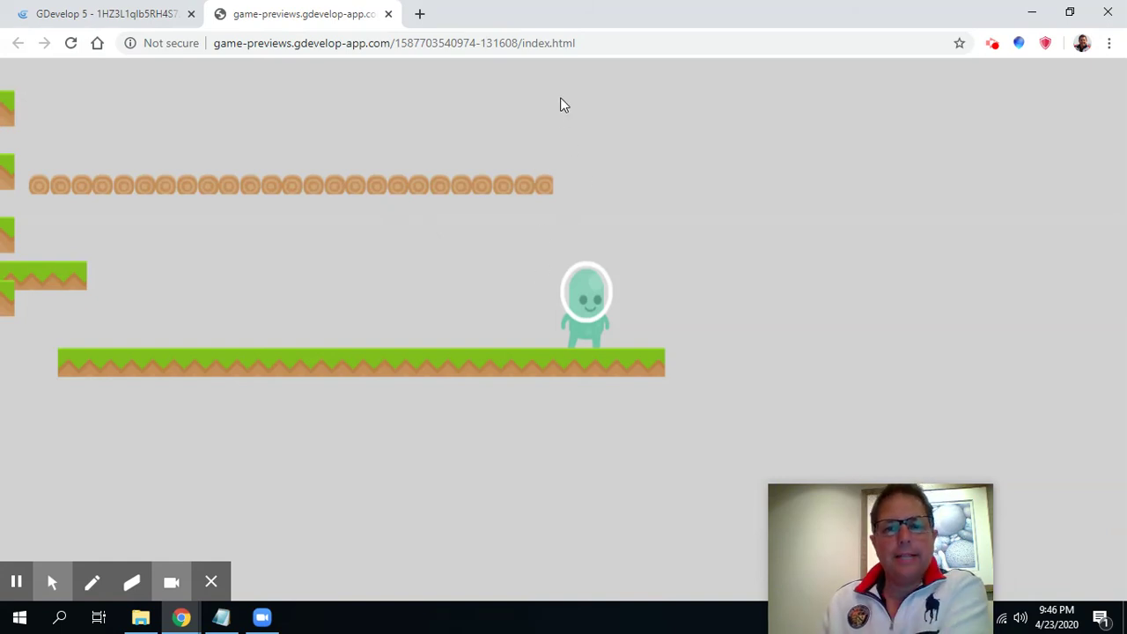
{"action": "left_click", "coordinate": [388, 14]}
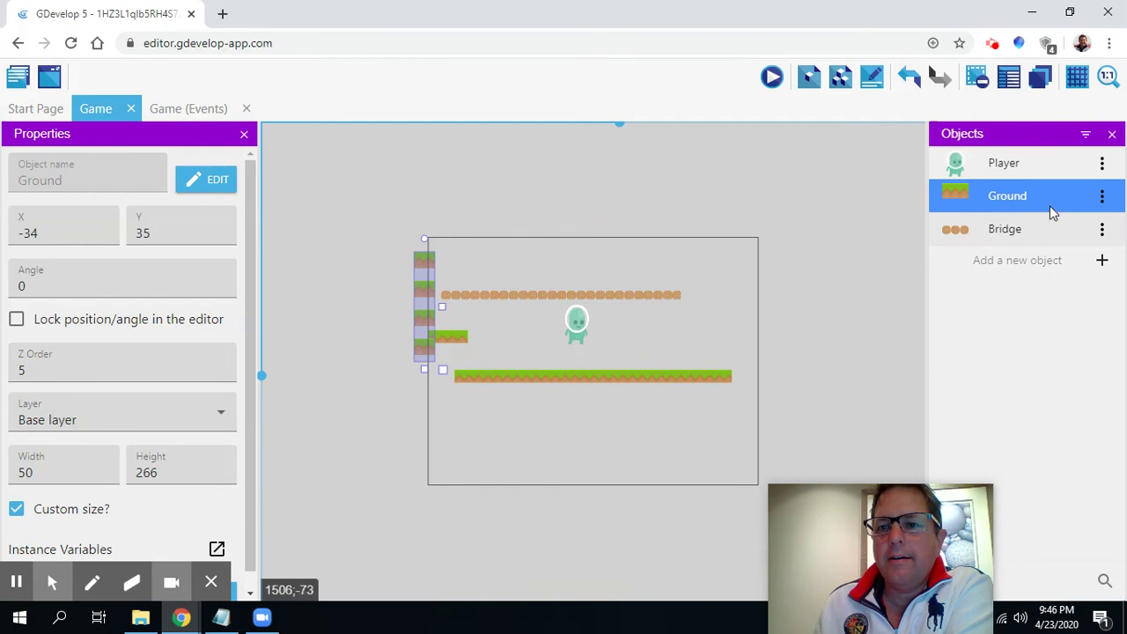
Add a new Tiled Sprite object to the Game scene and name it Ladder.
{"action": "left_click", "coordinate": [1102, 262]}
{"action": "left_click", "coordinate": [273, 220]}
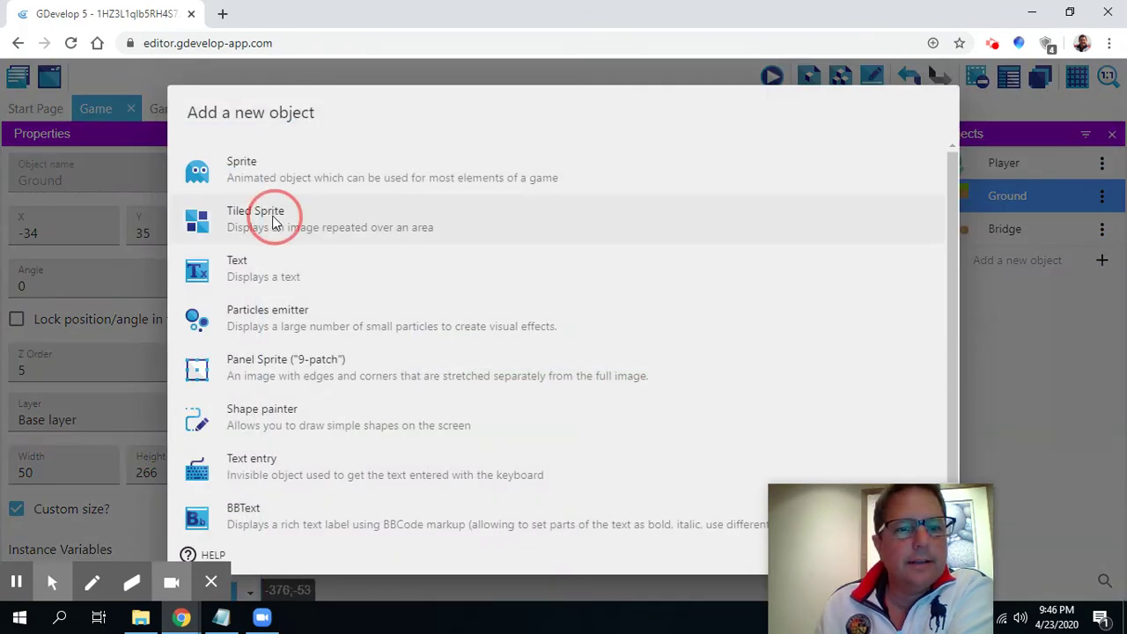
{"action": "left_click_drag", "start_coordinate": [340, 277], "coordinate": [256, 273]}
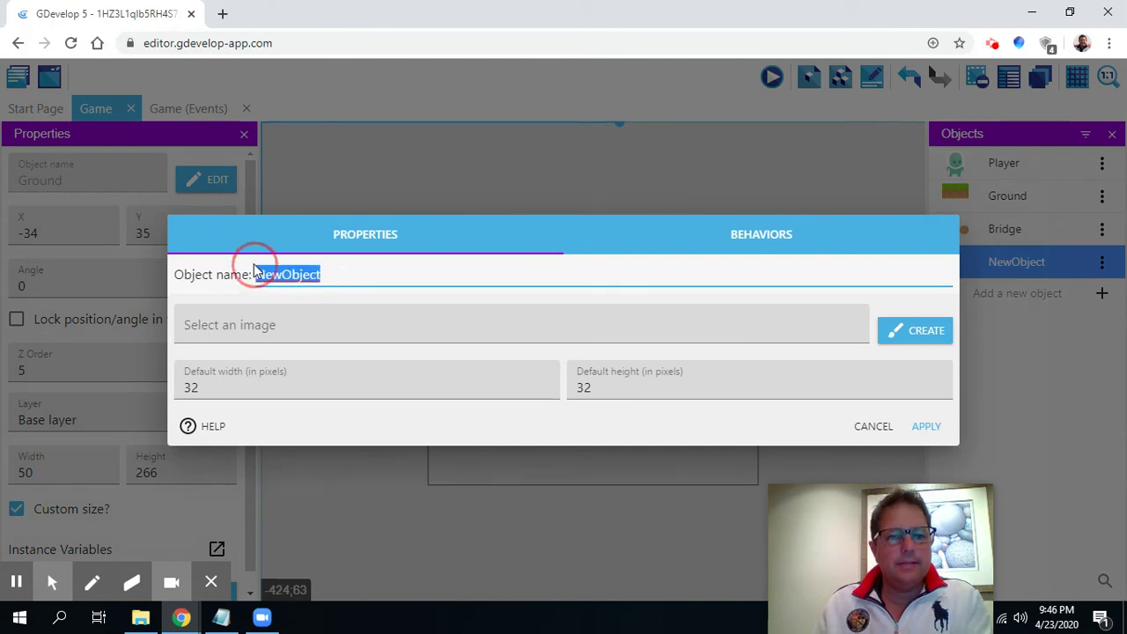
{"action": "type", "text": "Ladder"}
Assign the library image ladder_mid to the Ladder object and apply its properties.
{"action": "left_click", "coordinate": [630, 318]}
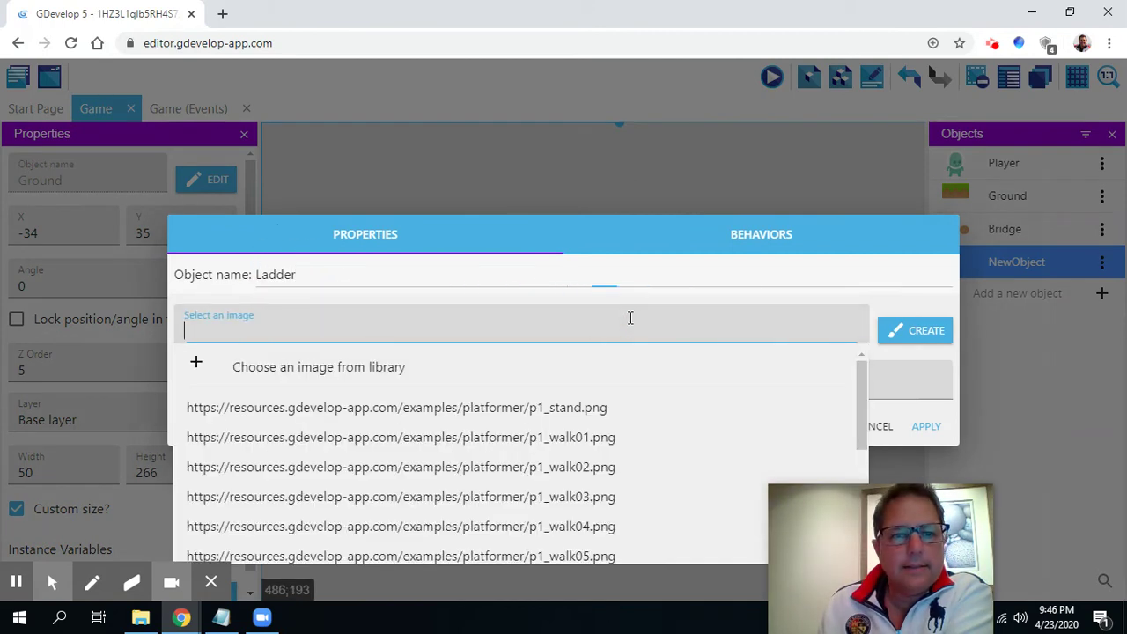
{"action": "left_click", "coordinate": [262, 368]}
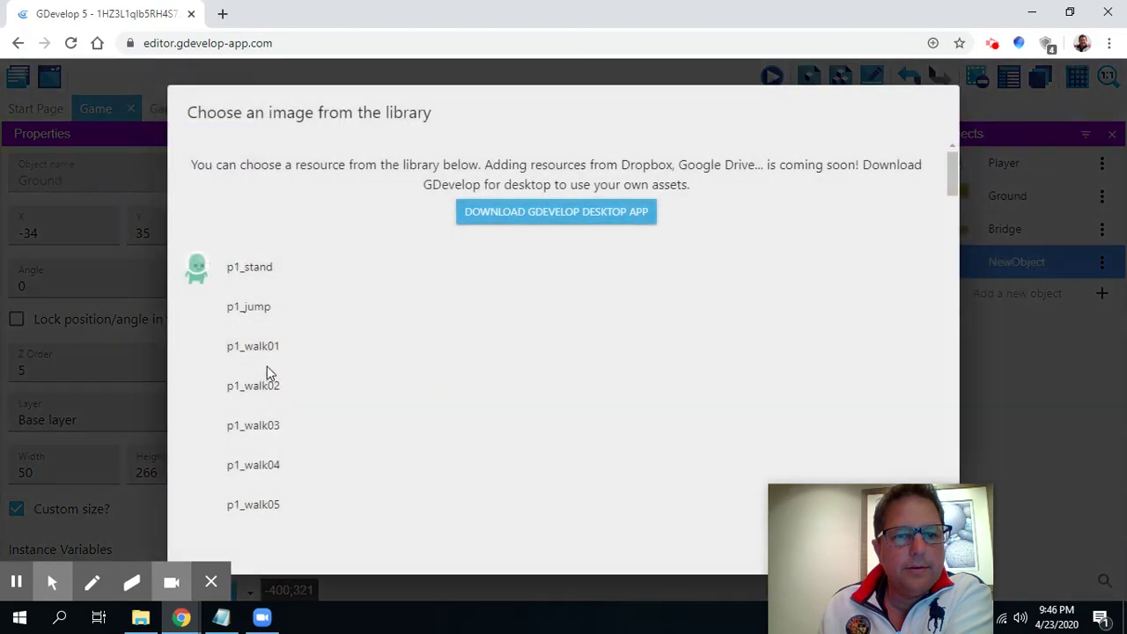
{"action": "scroll", "coordinate": [264, 361], "scroll_direction": "down", "scroll_amount": 3}
{"action": "scroll", "coordinate": [241, 371], "scroll_direction": "down", "scroll_amount": 5}
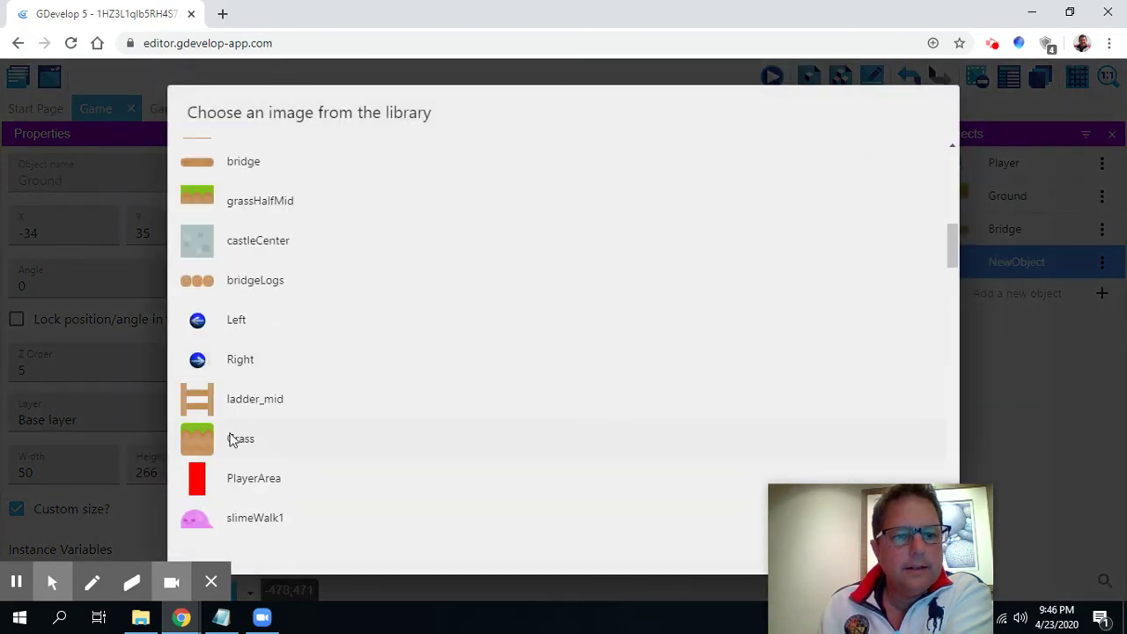
{"action": "left_click", "coordinate": [250, 403]}
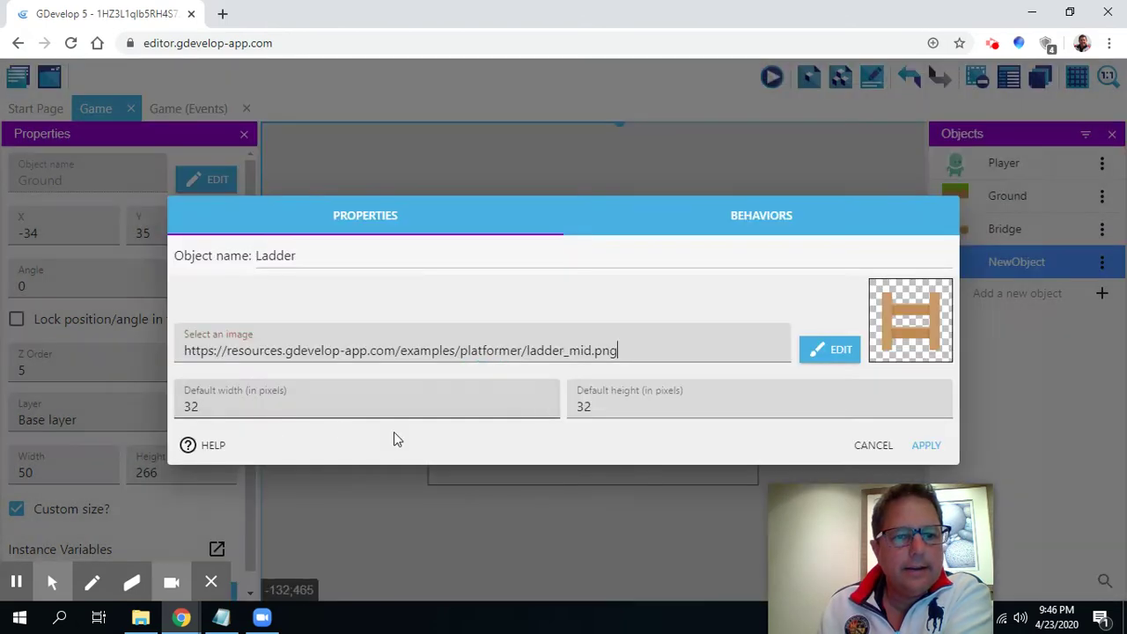
{"action": "left_click", "coordinate": [926, 445]}
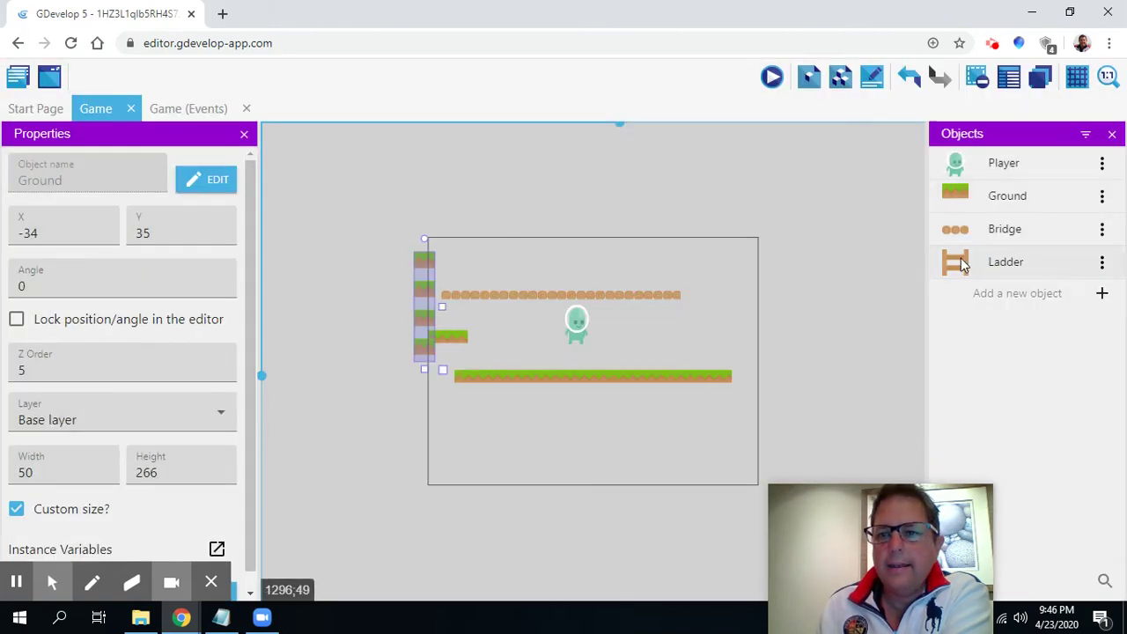
Place a Ladder instance about 68 by 170 pixels between the long ground and the bridge's right end, at about X 550, Y 151.
{"action": "left_click_drag", "start_coordinate": [964, 264], "coordinate": [722, 380]}
{"action": "left_click", "coordinate": [703, 356]}
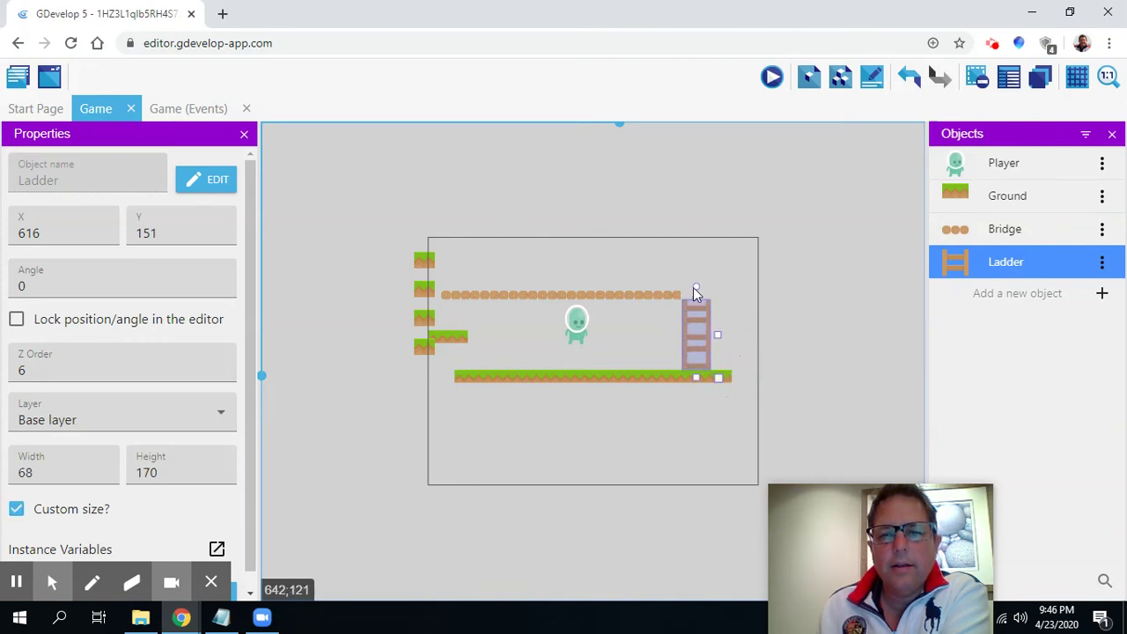
{"action": "left_click_drag", "start_coordinate": [697, 333], "coordinate": [667, 333]}
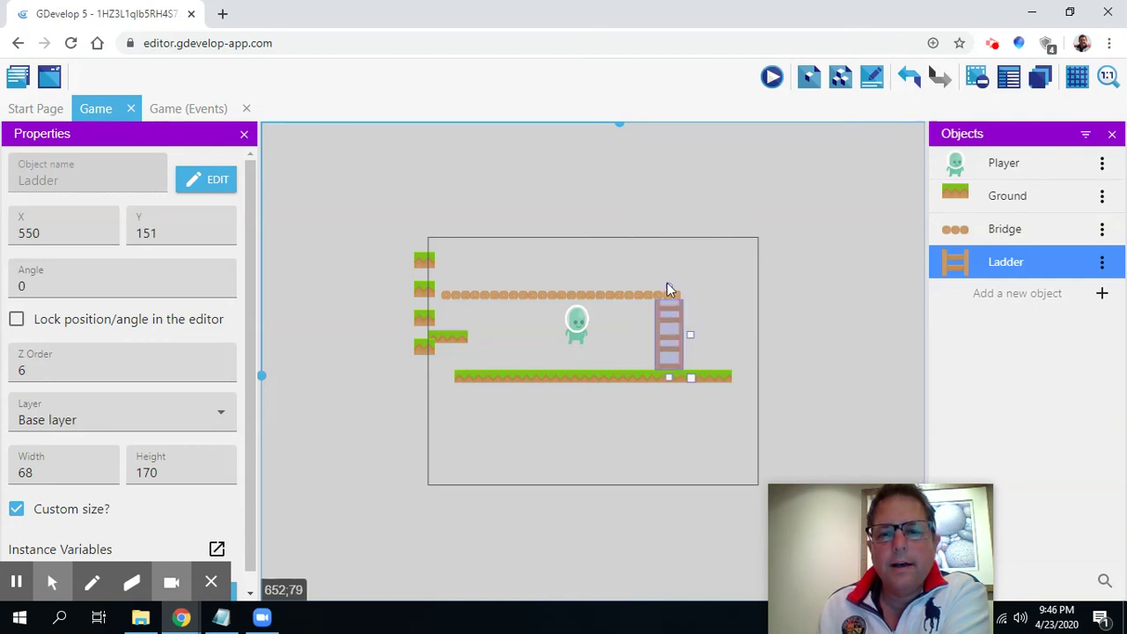
Place a Ground instance just right of the bridge at about X 622, Y 131 and stretch it to about 496 by 32 pixels.
{"action": "left_click", "coordinate": [1025, 196]}
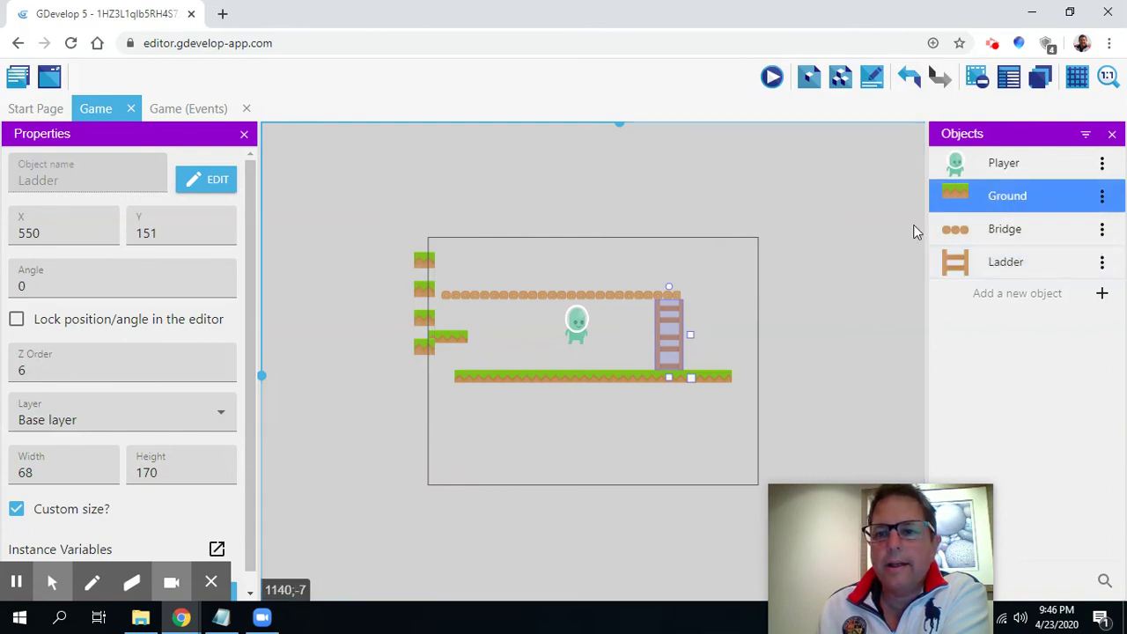
{"action": "left_click_drag", "start_coordinate": [953, 198], "coordinate": [766, 302]}
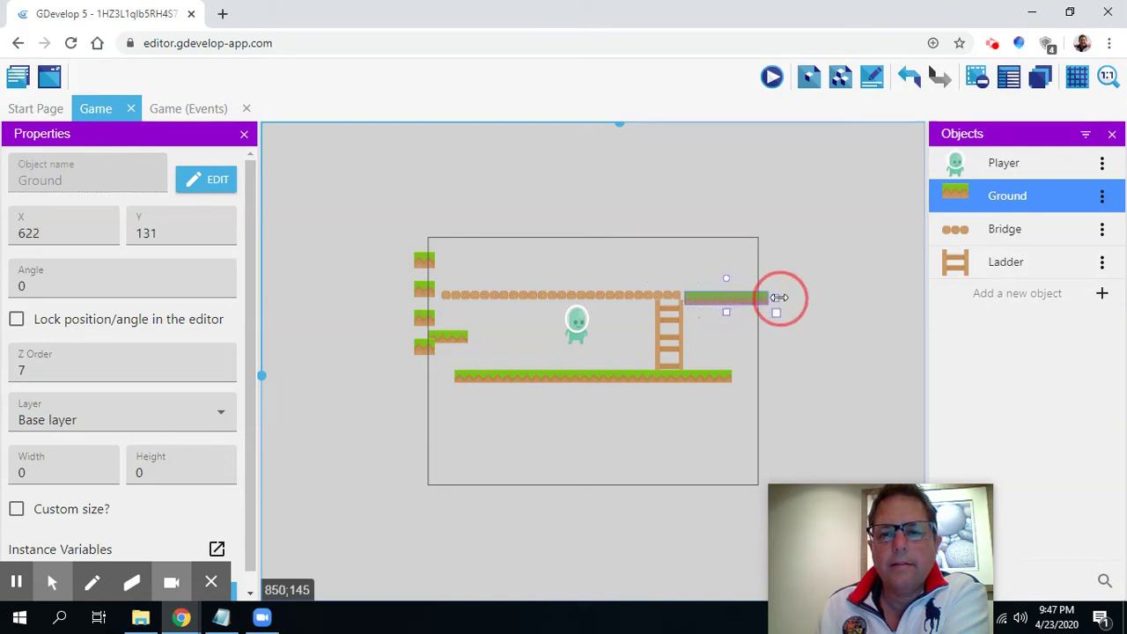
{"action": "left_click_drag", "start_coordinate": [900, 304], "coordinate": [902, 304]}
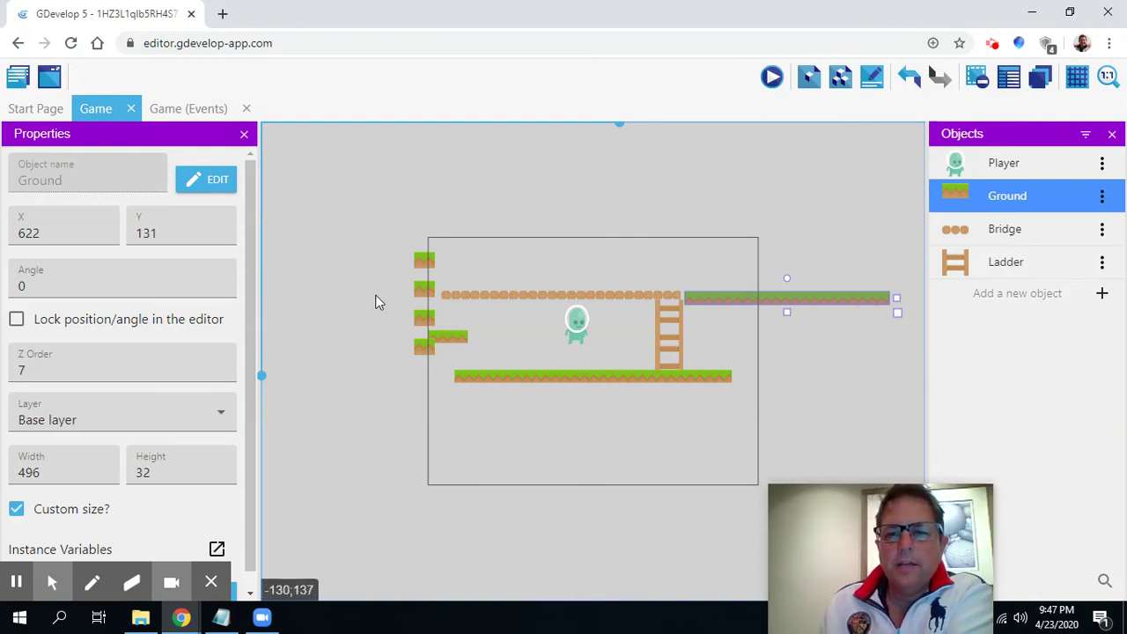
Add the Platform behavior to the Ladder object, set its type to Ladder and apply the changes.
{"action": "left_click", "coordinate": [673, 352]}
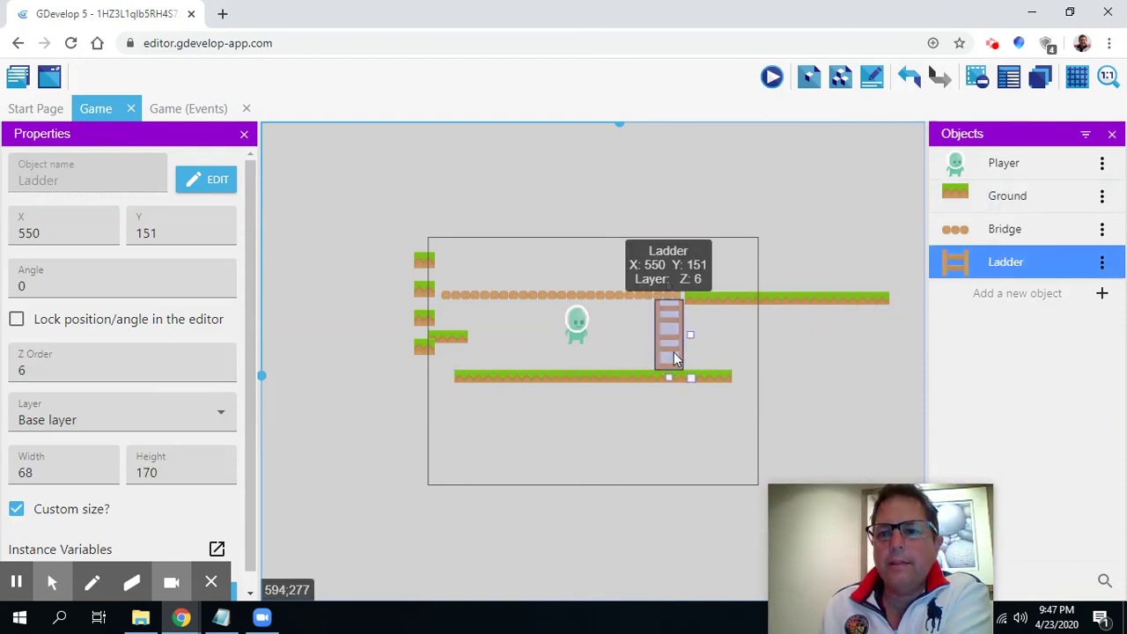
{"action": "left_click", "coordinate": [1102, 262]}
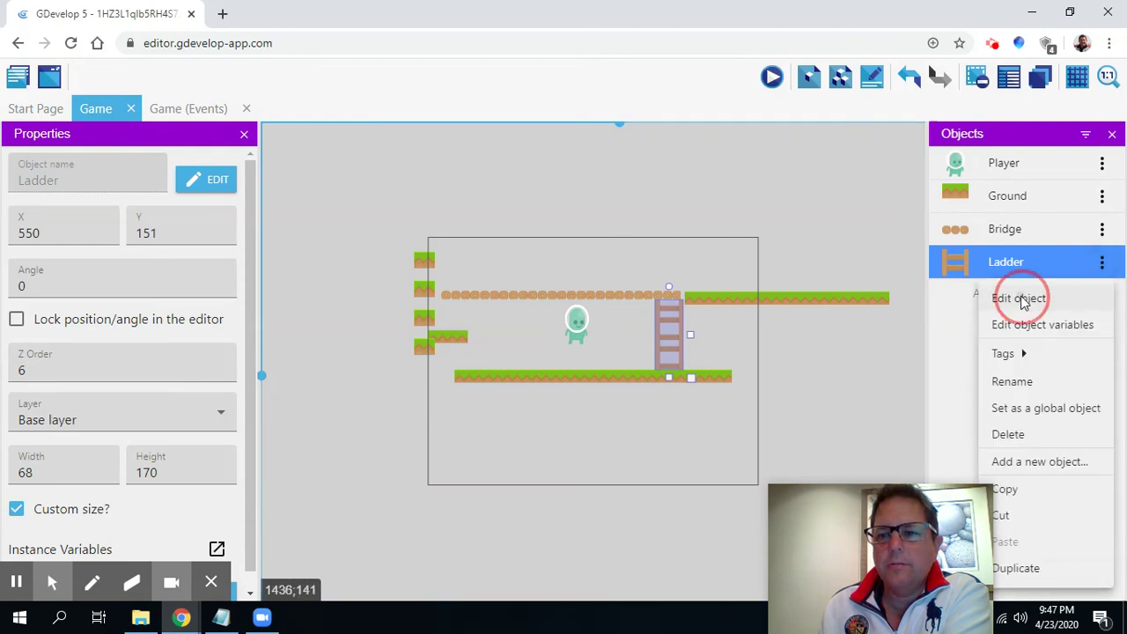
{"action": "left_click", "coordinate": [1020, 299]}
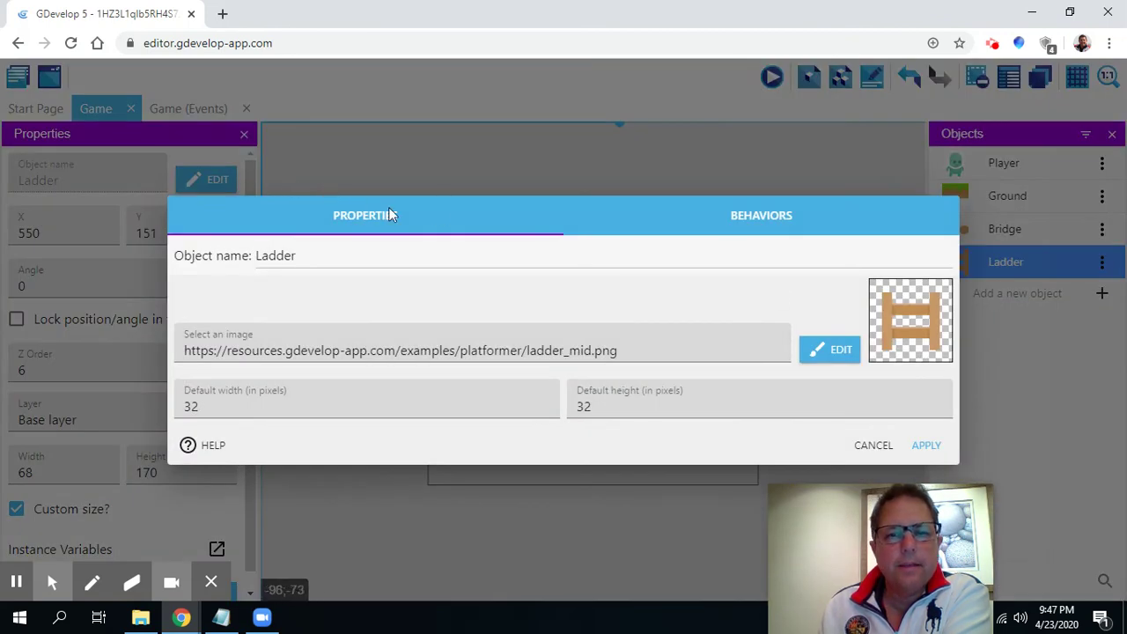
{"action": "left_click", "coordinate": [763, 213]}
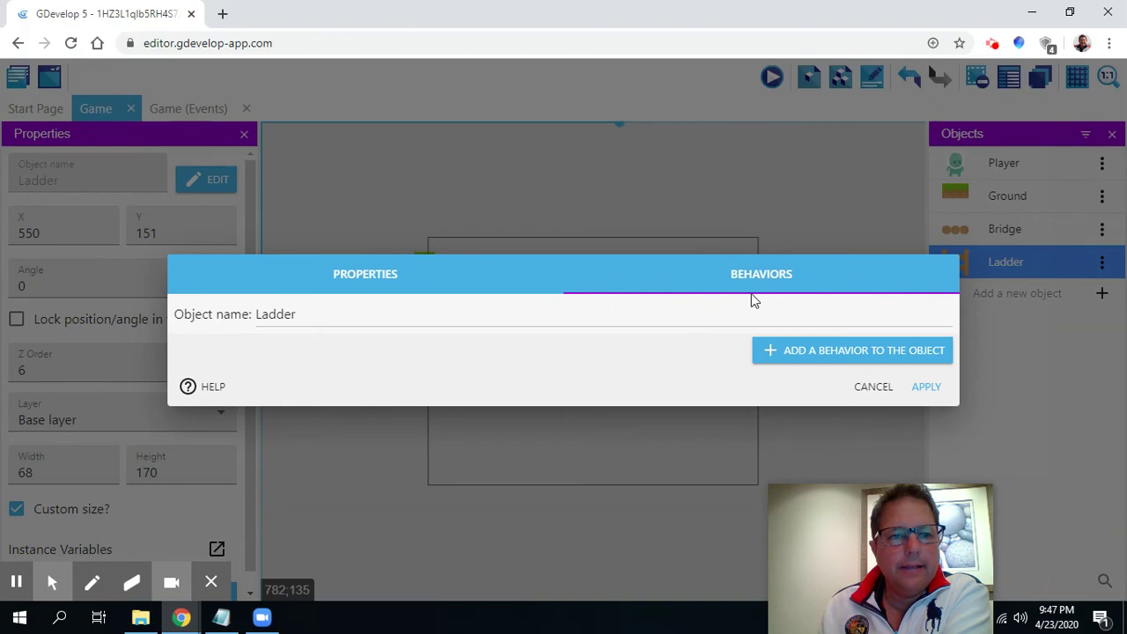
{"action": "left_click", "coordinate": [851, 358]}
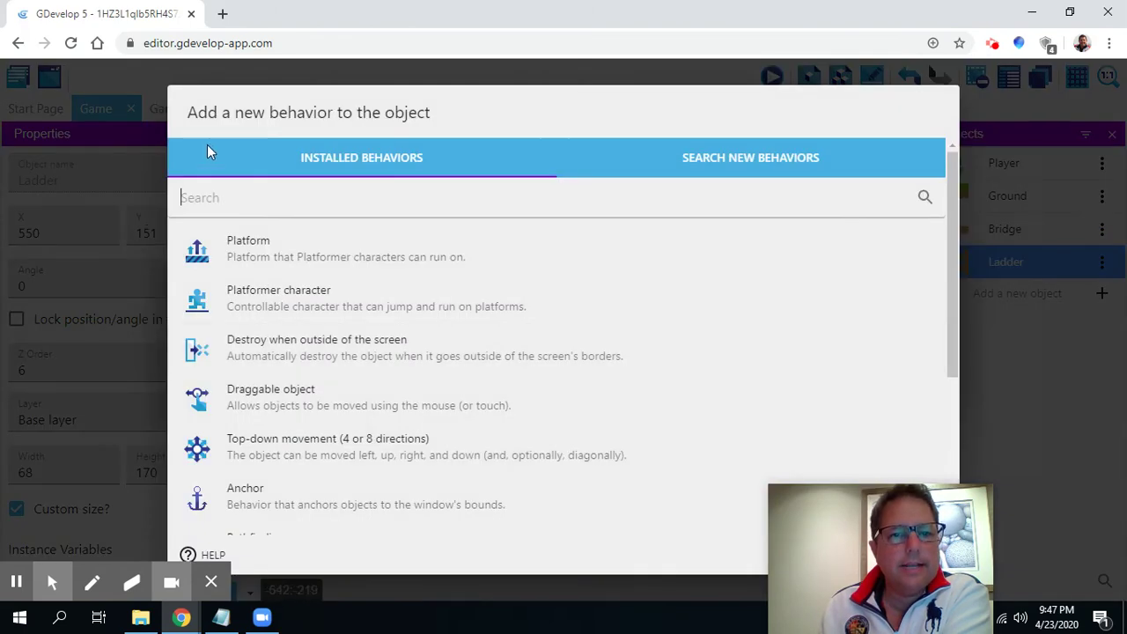
{"action": "left_click", "coordinate": [246, 249]}
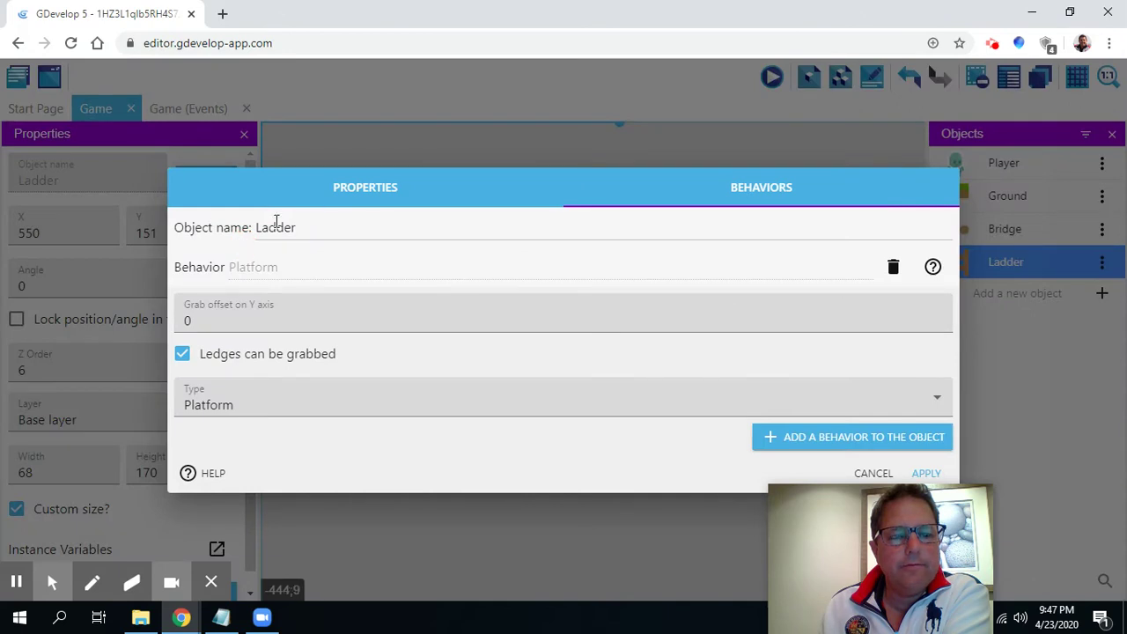
{"action": "left_click", "coordinate": [205, 407]}
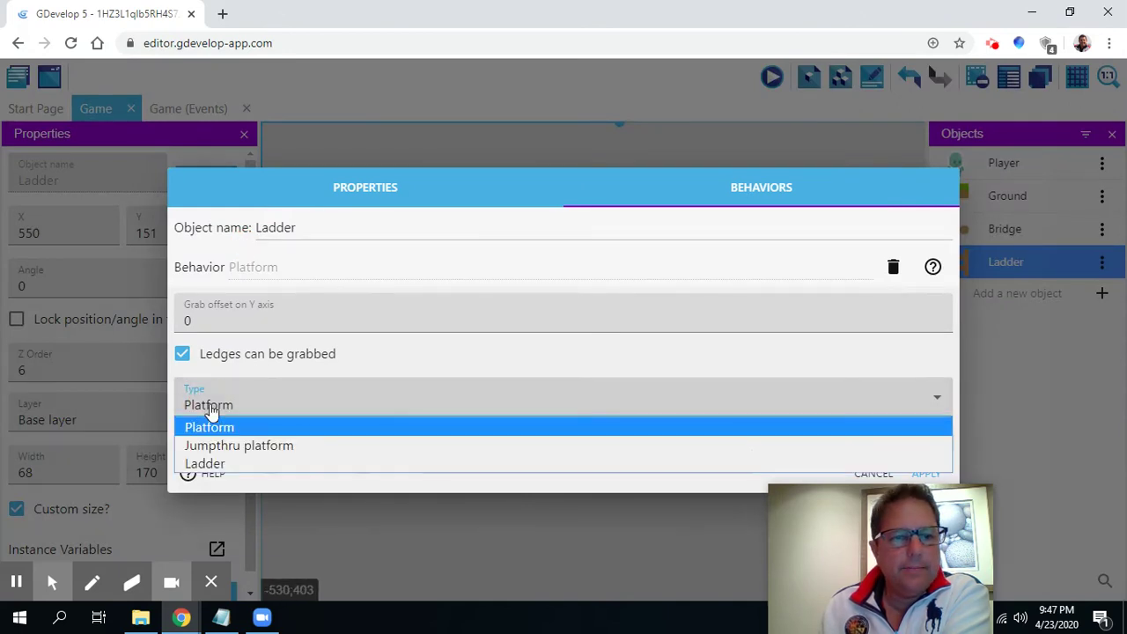
{"action": "left_click", "coordinate": [209, 463]}
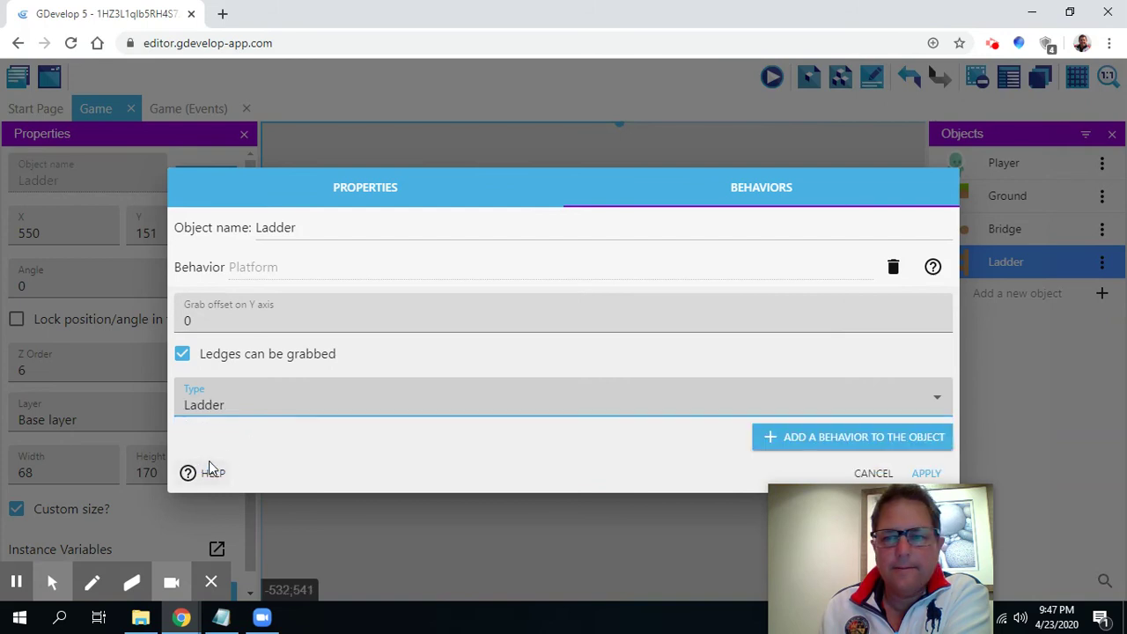
{"action": "left_click", "coordinate": [925, 474]}
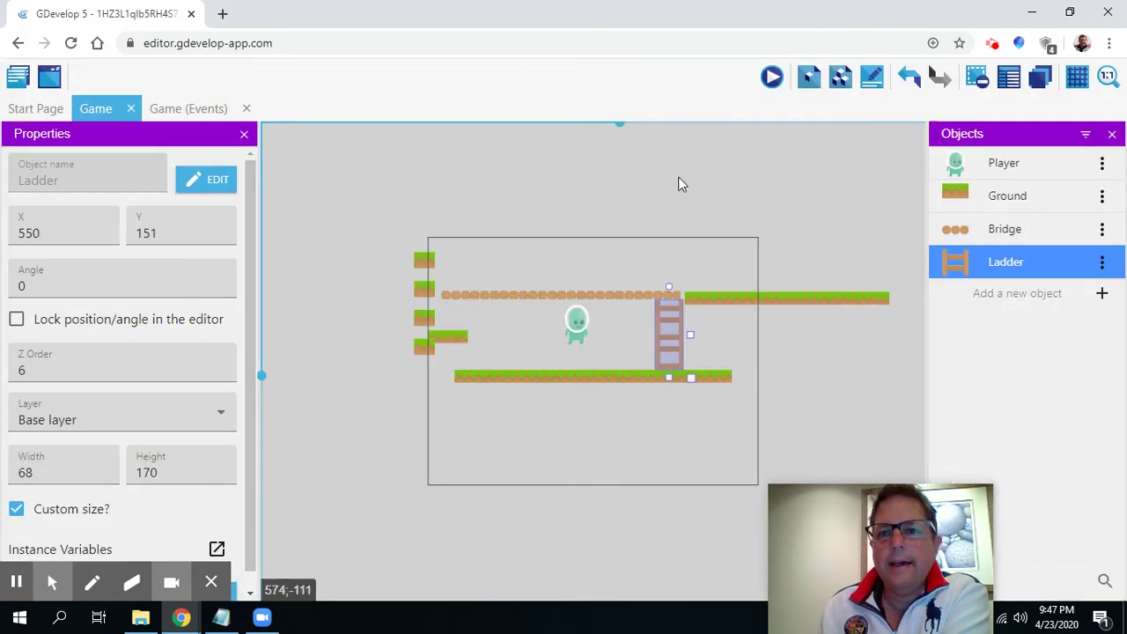
Preview the game, test moving the player over the ledge and bridge to the upper ground, and close the preview.
{"action": "left_click", "coordinate": [771, 78]}
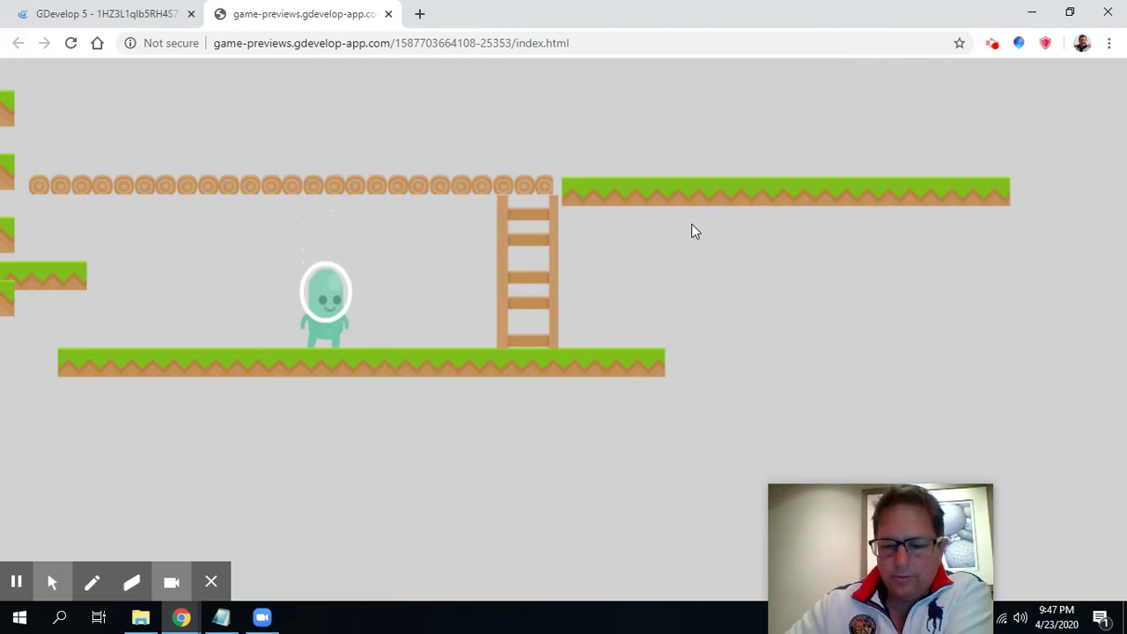
{"action": "key", "text": "Left"}
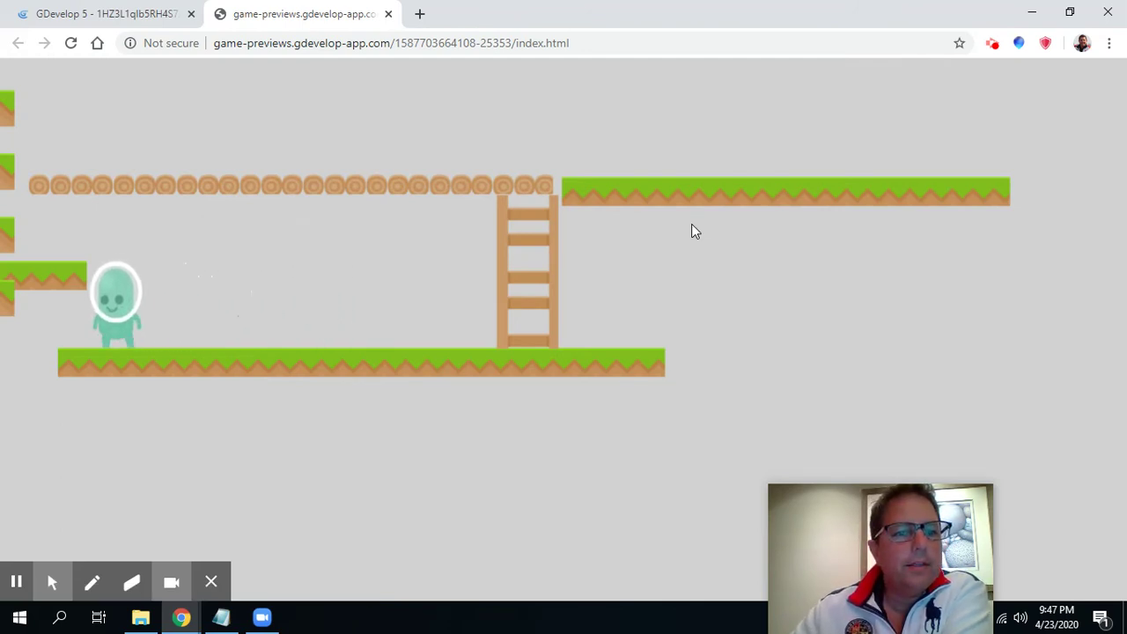
{"action": "key", "text": "Right"}
{"action": "key", "text": "space"}
{"action": "key", "text": "Left"}
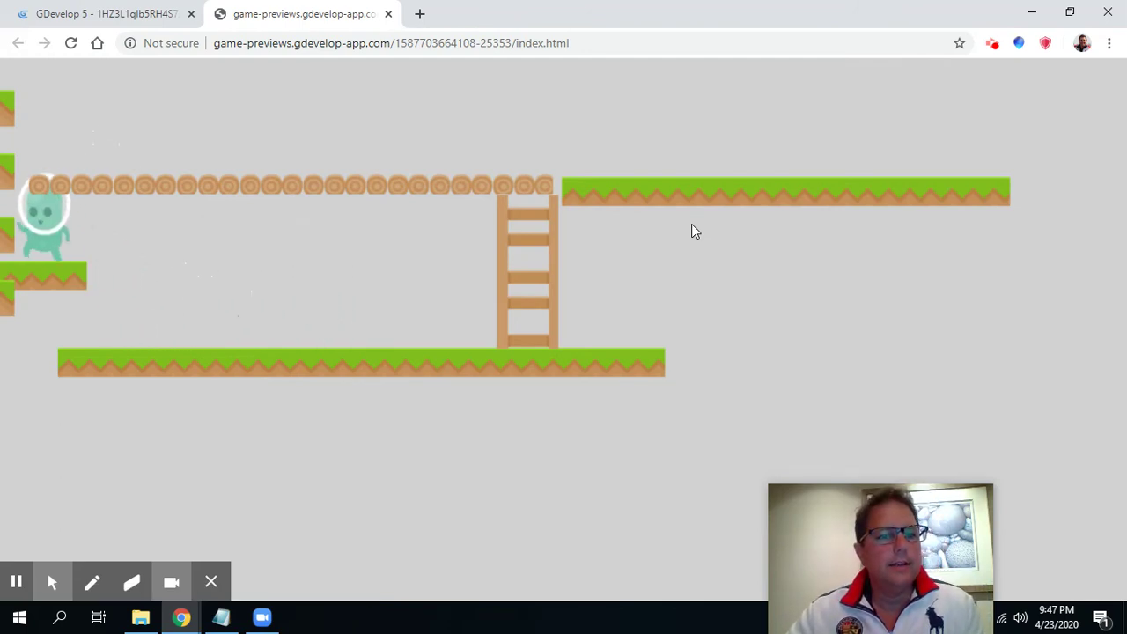
{"action": "key", "text": "Right"}
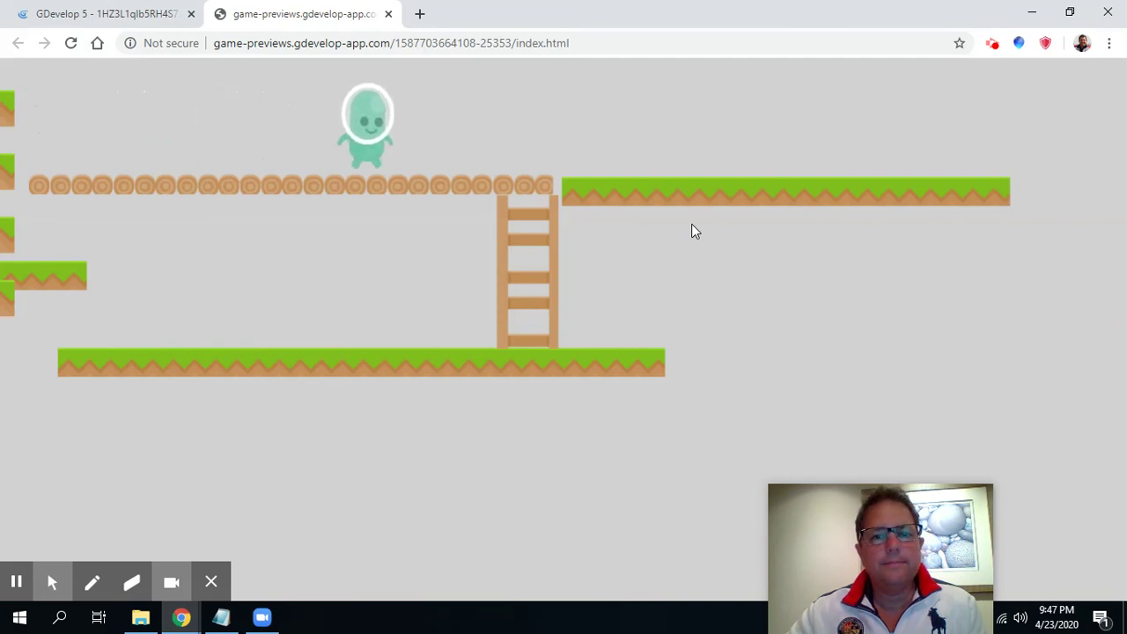
{"action": "key", "text": "Right"}
{"action": "key", "text": "Left"}
{"action": "key", "text": "space"}
{"action": "key", "text": "Right"}
{"action": "key", "text": "Left"}
{"action": "key", "text": "Right"}
{"action": "key", "text": "Right"}
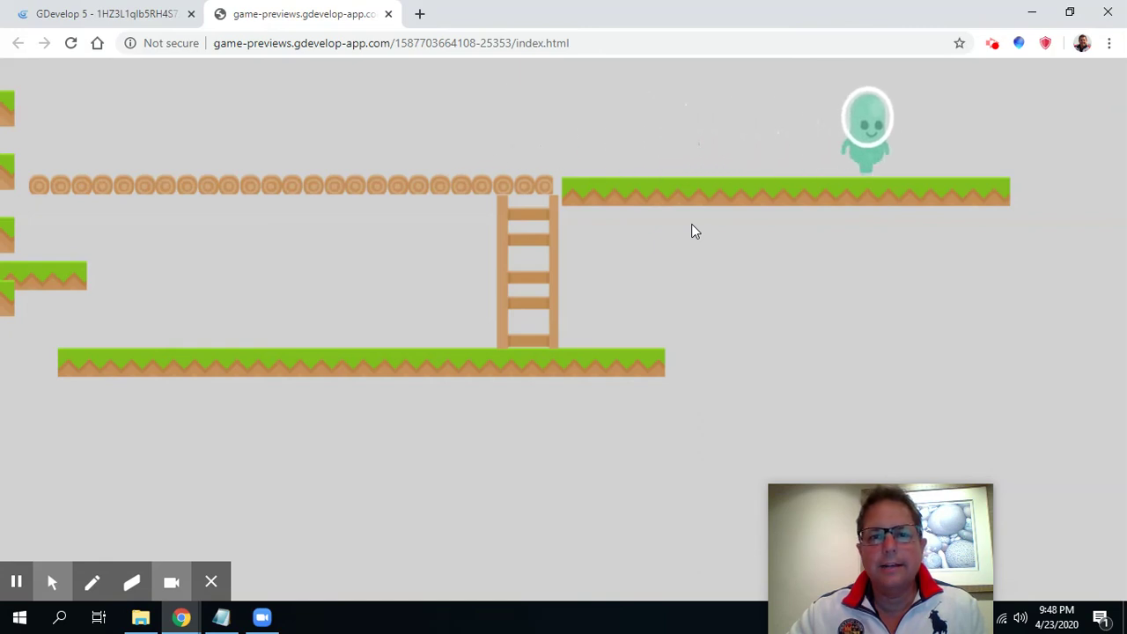
{"action": "left_click", "coordinate": [388, 14]}
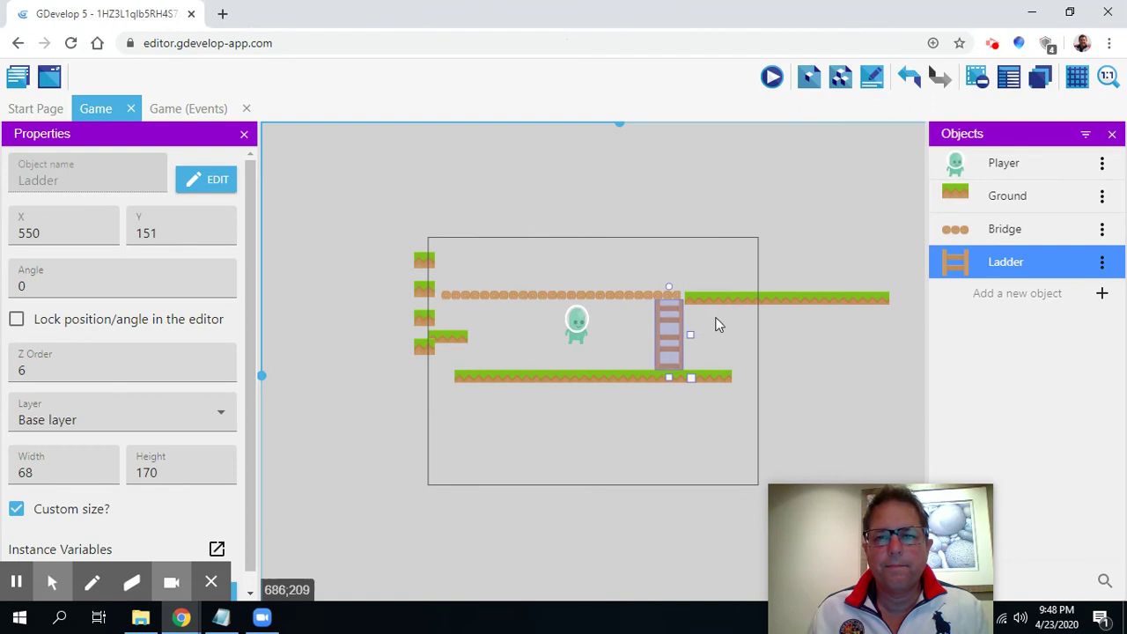
Shorten the Bridge to end at the ladder's near side and extend the Ladder up to the bridge's level.
{"action": "left_click", "coordinate": [678, 296]}
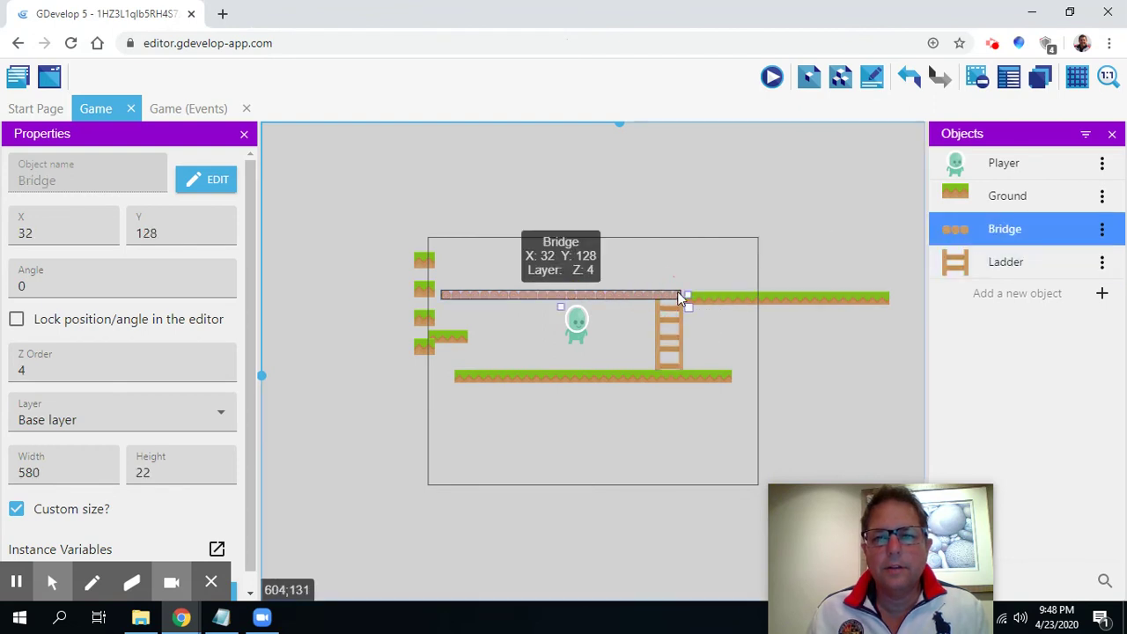
{"action": "left_click_drag", "start_coordinate": [684, 292], "coordinate": [655, 292]}
{"action": "left_click_drag", "start_coordinate": [674, 347], "coordinate": [690, 379]}
{"action": "left_click", "coordinate": [663, 420]}
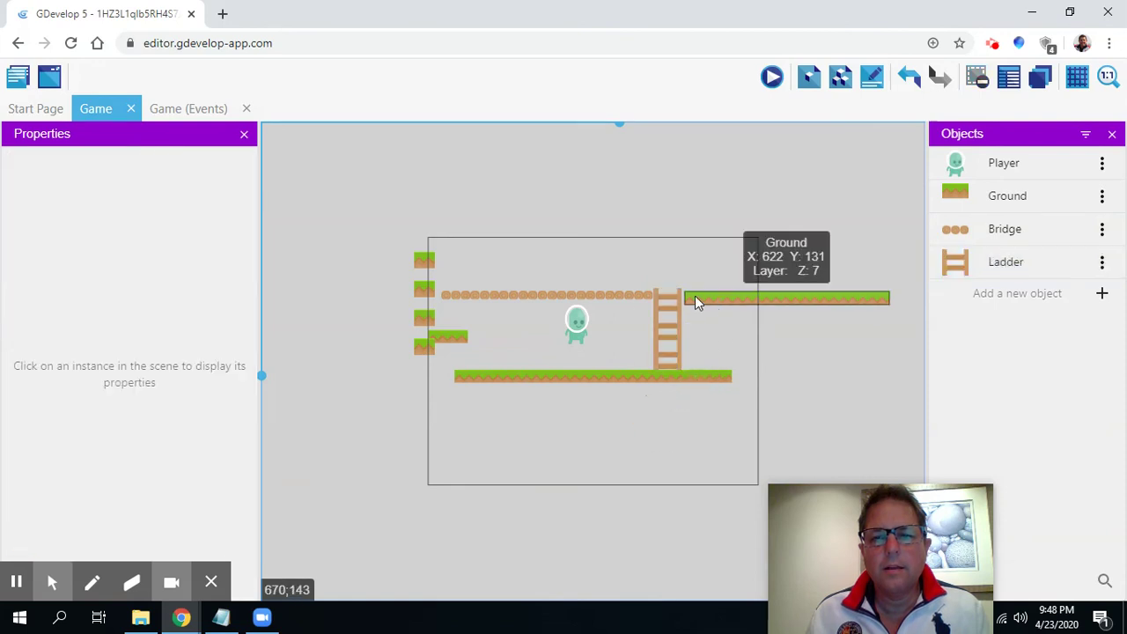
Move the upper Ground instance against the ladder, to about X 616, Y 129.
{"action": "left_click", "coordinate": [695, 297]}
{"action": "left_click_drag", "start_coordinate": [702, 299], "coordinate": [698, 299]}
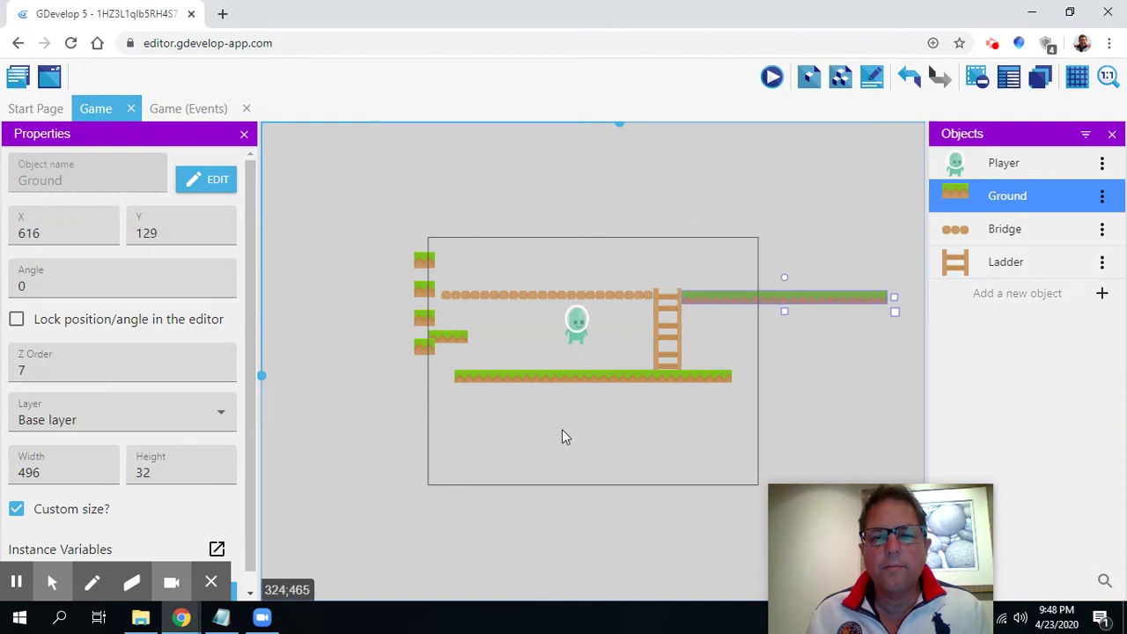
Preview the game again and test climbing the ladder onto the bridge and walking and jumping across the ladder's top.
{"action": "left_click", "coordinate": [770, 78]}
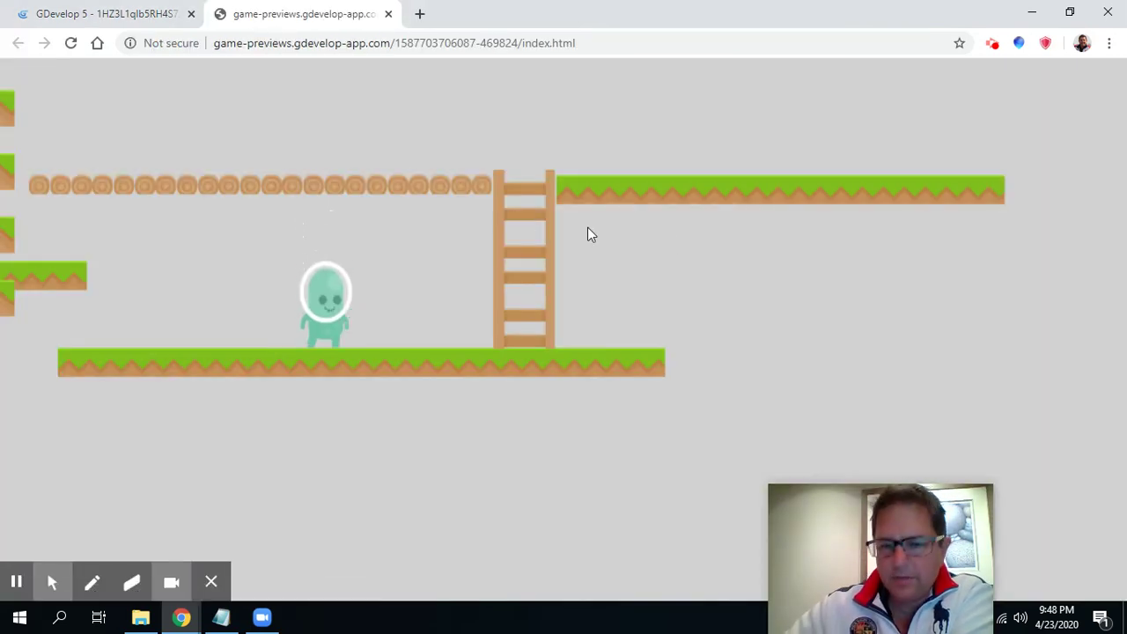
{"action": "key", "text": "Right"}
{"action": "key", "text": "Up"}
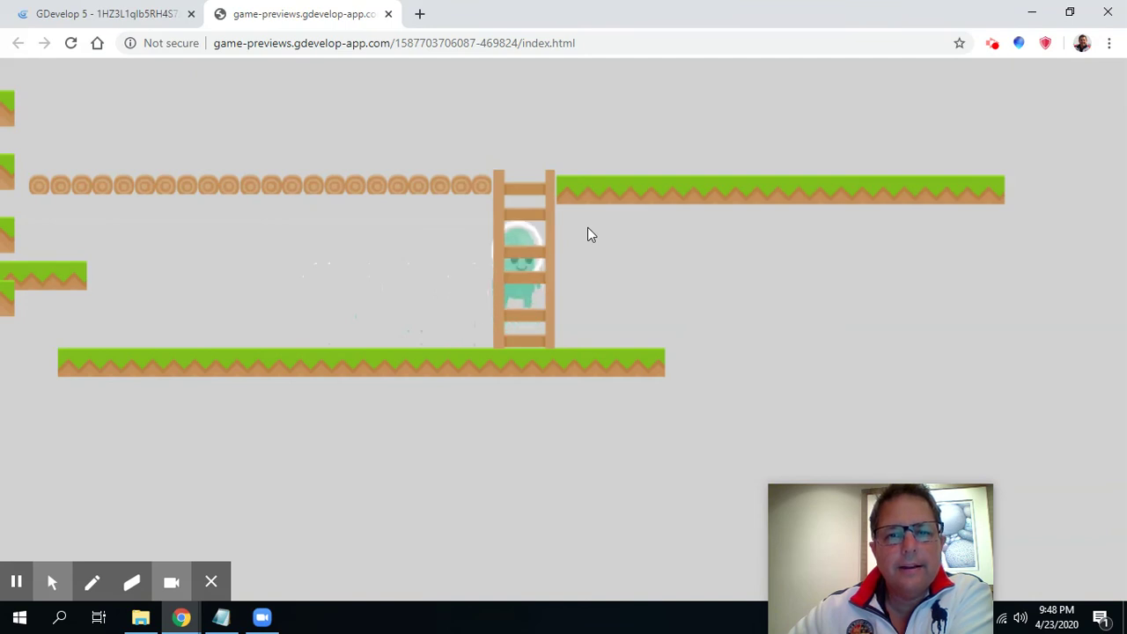
{"action": "key", "text": "Left"}
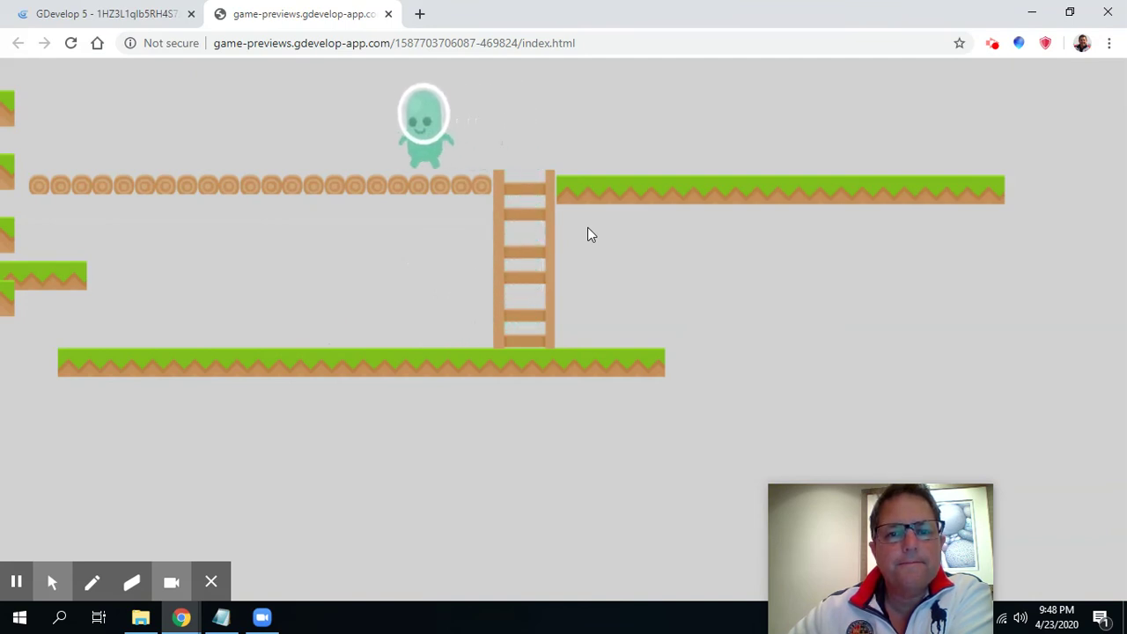
{"action": "key", "text": "Right"}
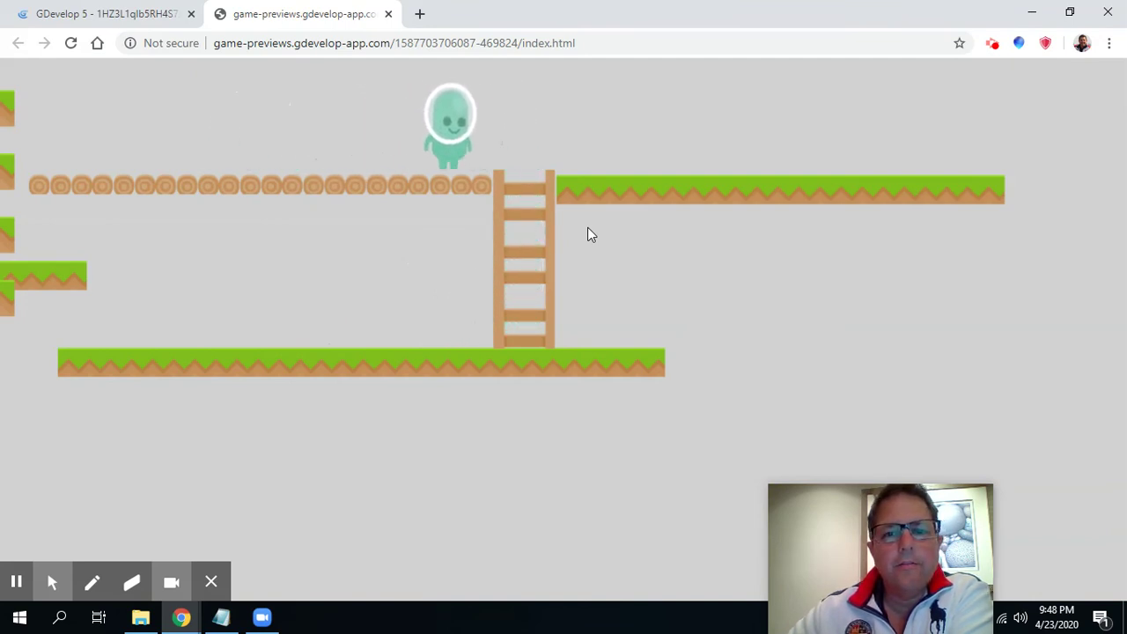
{"action": "key", "text": "Left"}
{"action": "key", "text": "Right"}
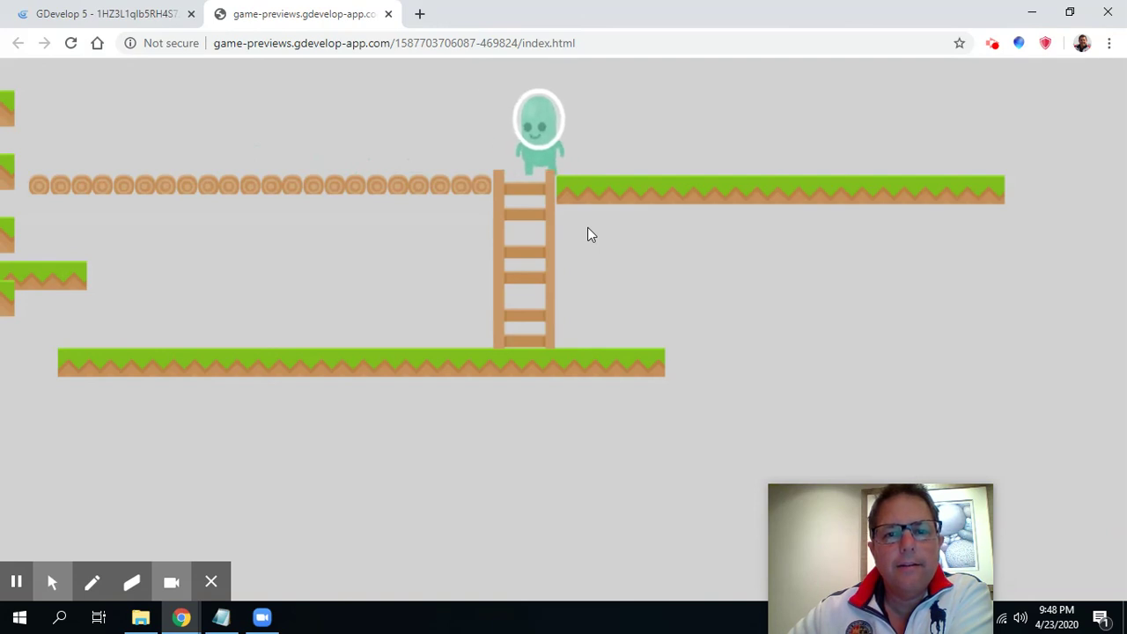
{"action": "key", "text": "Left"}
{"action": "key", "text": "space"}
{"action": "key", "text": "Right"}
{"action": "key", "text": "space"}
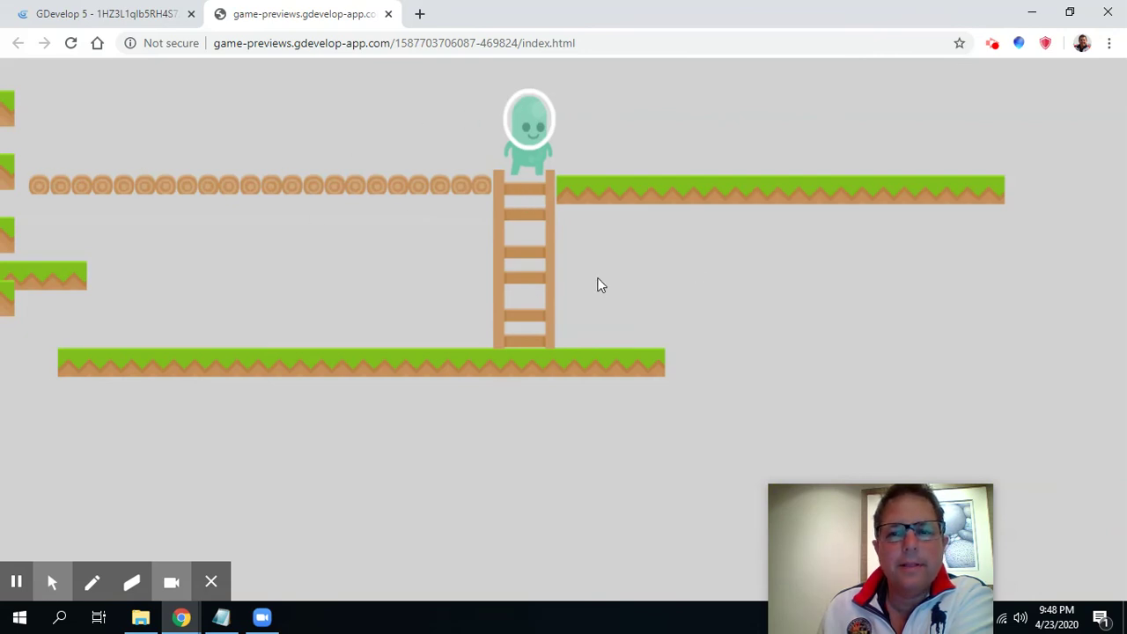
Test grabbing the ladder from the lower ground and climbing up and down it in the preview.
{"action": "key", "text": "Left"}
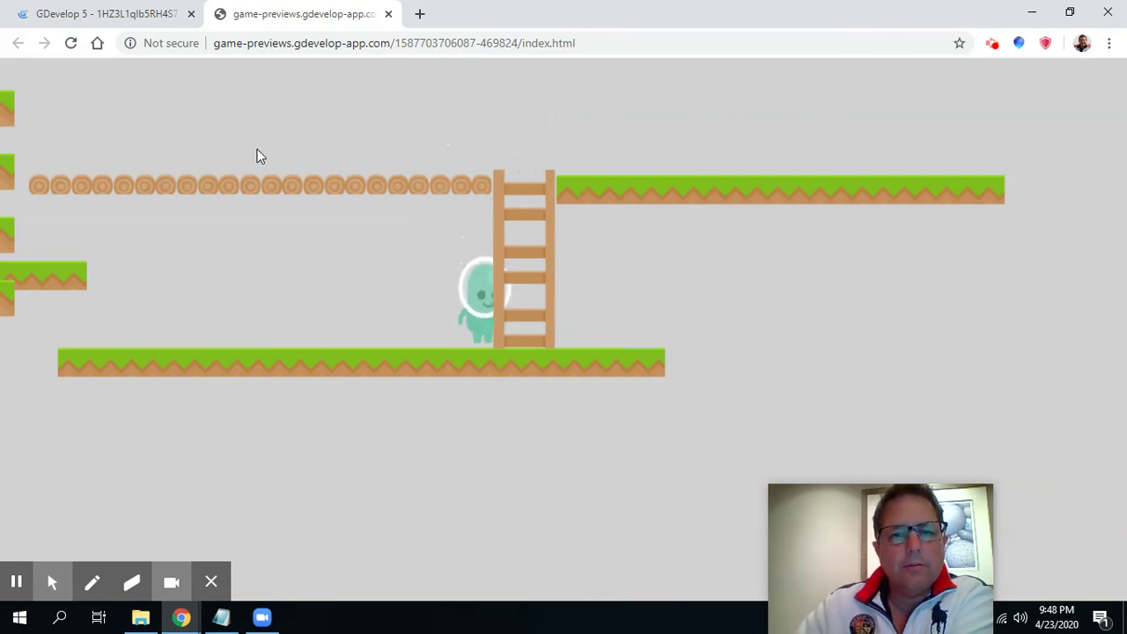
{"action": "key", "text": "space"}
{"action": "key", "text": "Right"}
{"action": "key", "text": "Up"}
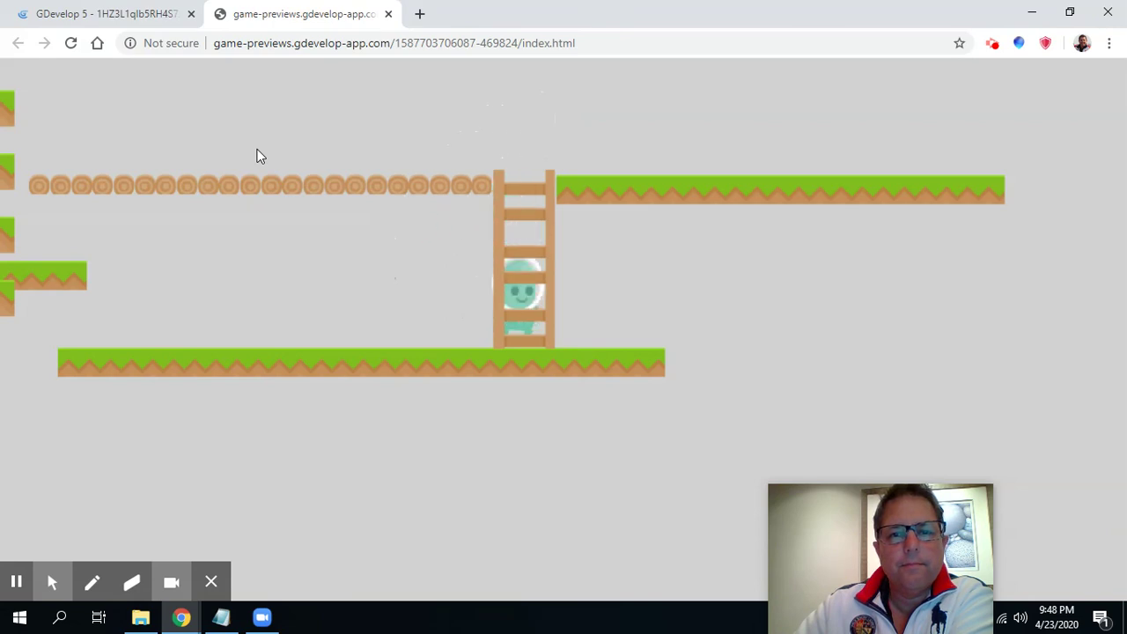
{"action": "key", "text": "Down"}
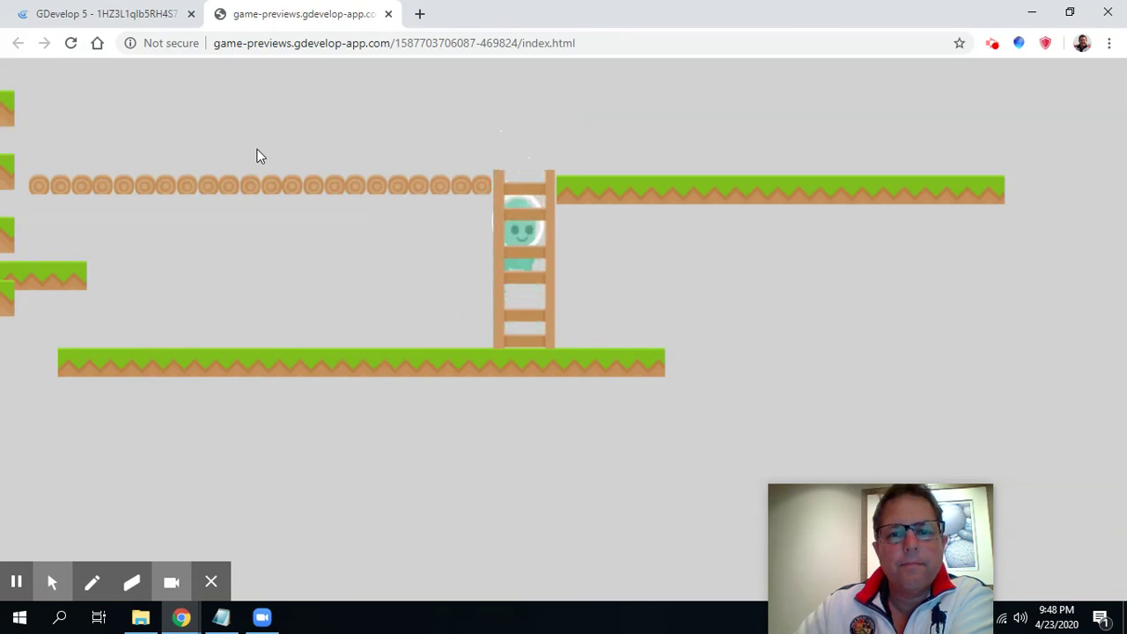
{"action": "key", "text": "Up"}
{"action": "key", "text": "Left"}
{"action": "key", "text": "Right"}
{"action": "key", "text": "Down"}
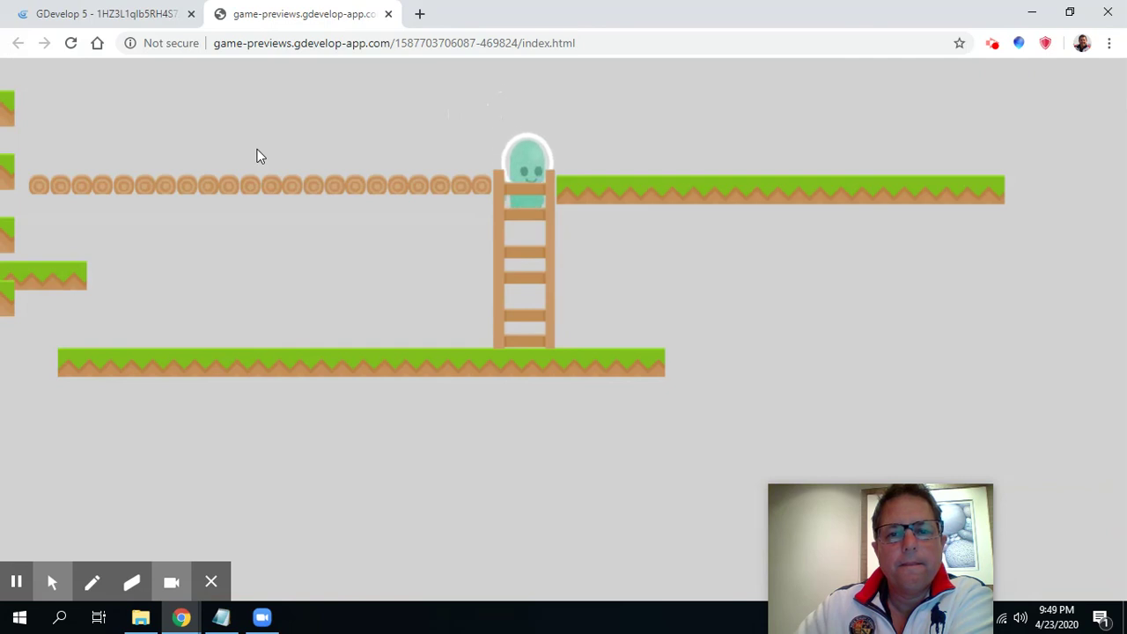
{"action": "key", "text": "Up"}
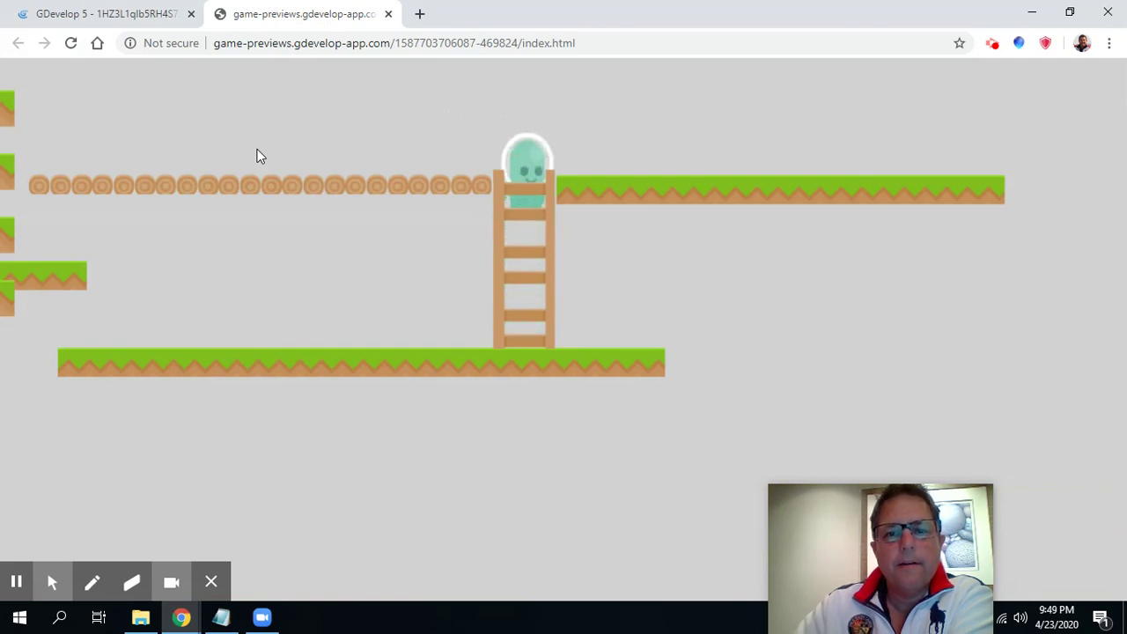
Test walking the player back and forth between the bridge and the ladder's top, and climbing down the ladder.
{"action": "key", "text": "Left"}
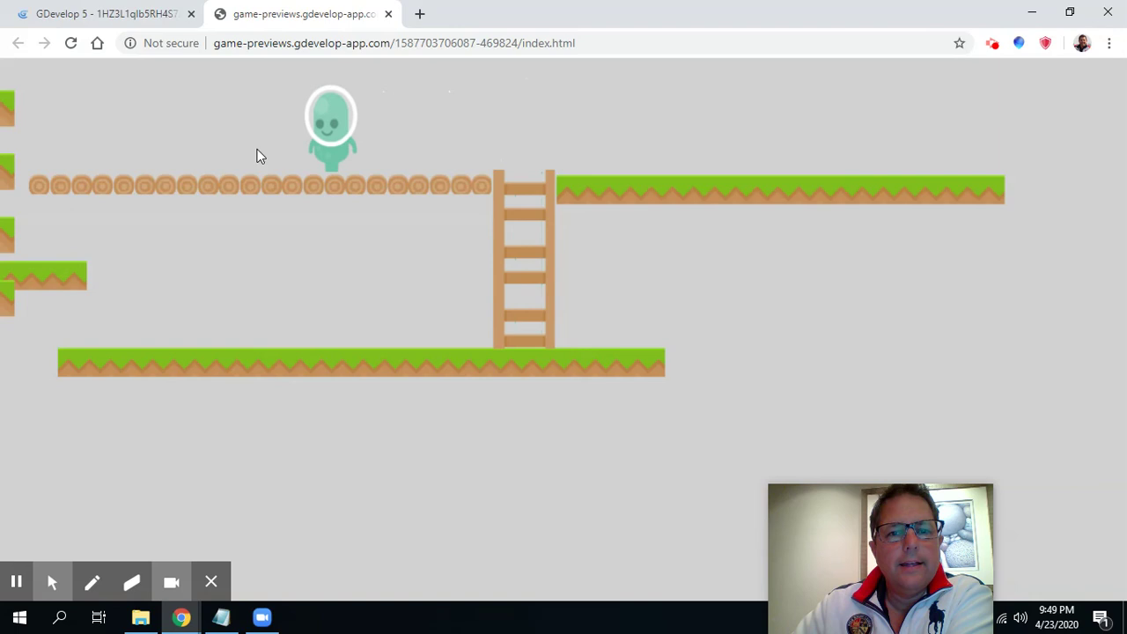
{"action": "key", "text": "Right"}
{"action": "key", "text": "Left"}
{"action": "key", "text": "Right"}
{"action": "key", "text": "Left"}
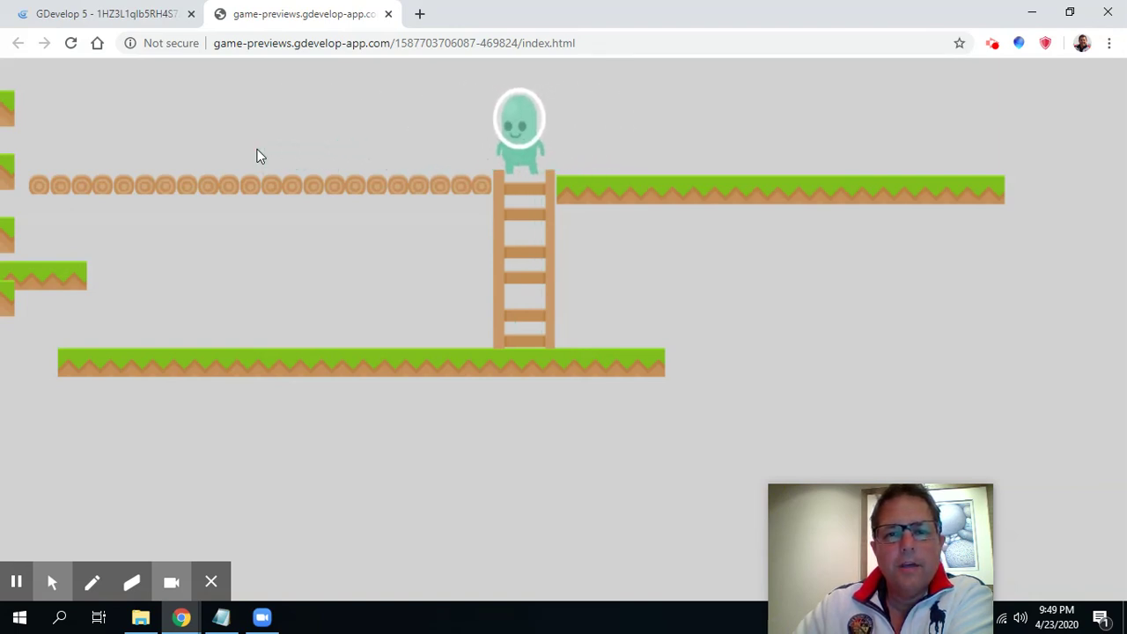
{"action": "key", "text": "Right"}
{"action": "key", "text": "Left"}
{"action": "key", "text": "Down"}
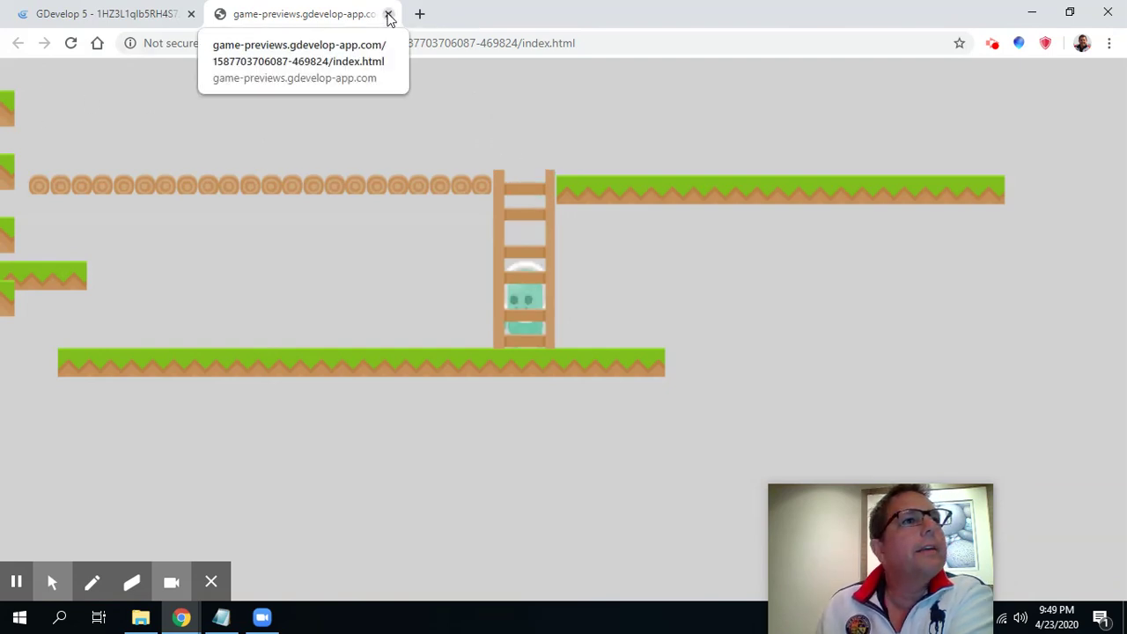
Test climbing the ladder once more, return along the lower ground toward the ledge, and close the preview.
{"action": "key", "text": "Left"}
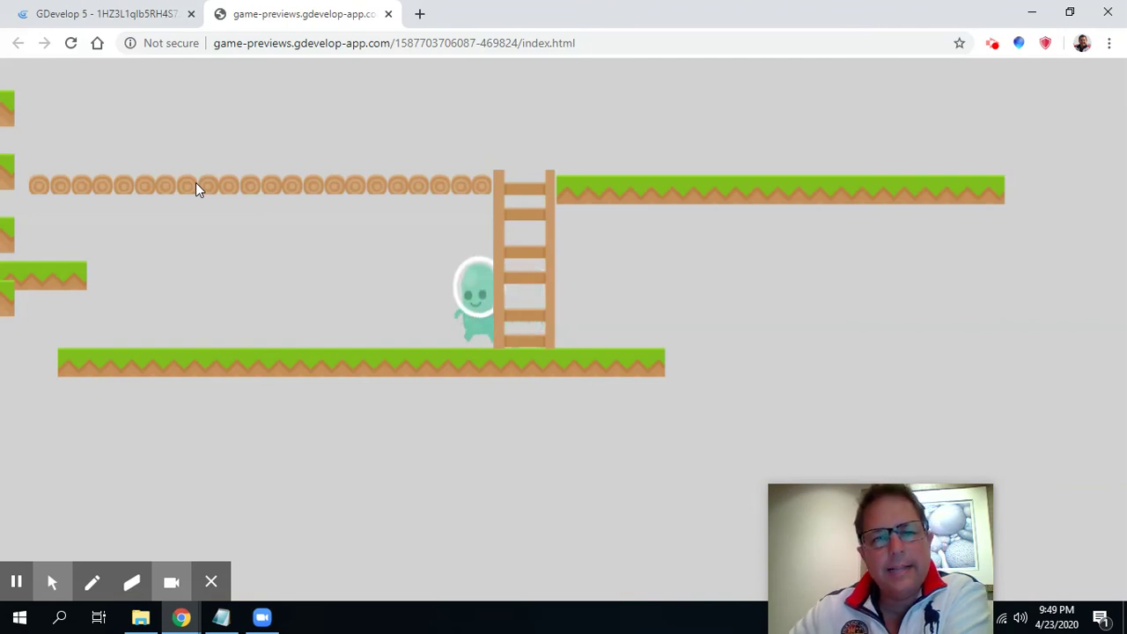
{"action": "key", "text": "Right"}
{"action": "key", "text": "Right"}
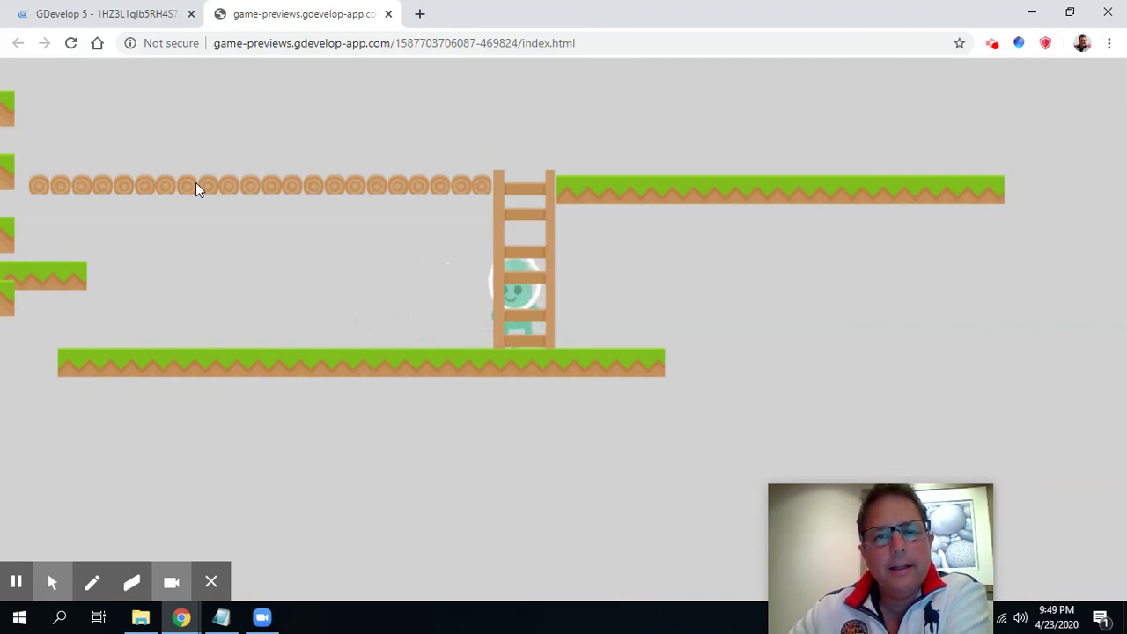
{"action": "key", "text": "Up"}
{"action": "key", "text": "Left"}
{"action": "key", "text": "Up"}
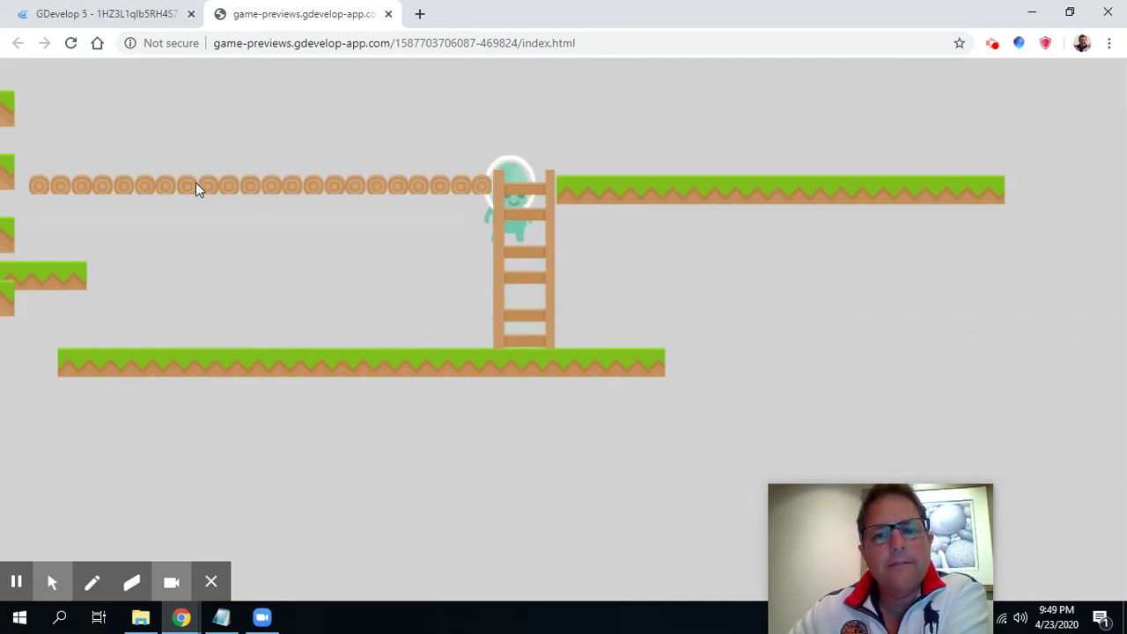
{"action": "key", "text": "Left"}
{"action": "key", "text": "Right"}
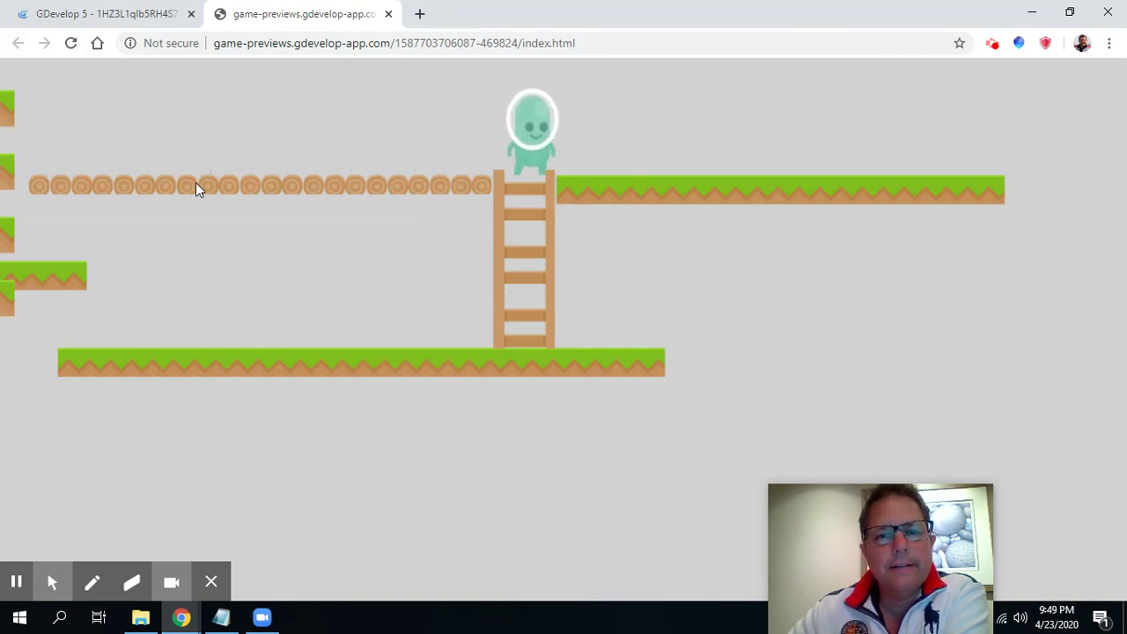
{"action": "key", "text": "Down"}
{"action": "key", "text": "Left"}
{"action": "key", "text": "Left"}
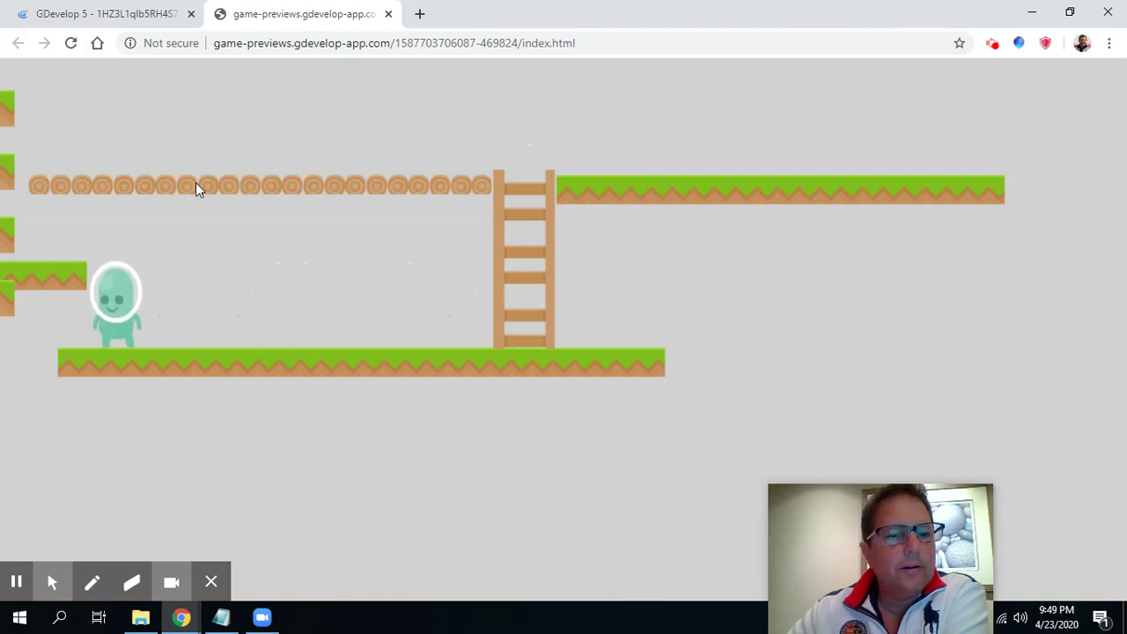
{"action": "key", "text": "Right"}
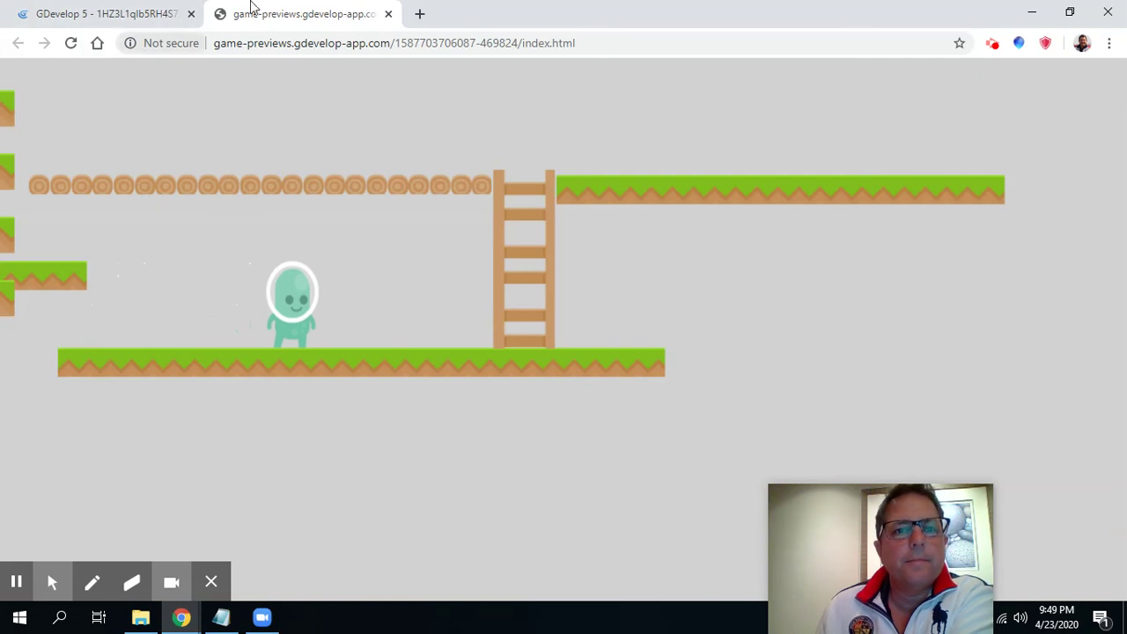
{"action": "left_click", "coordinate": [389, 14]}
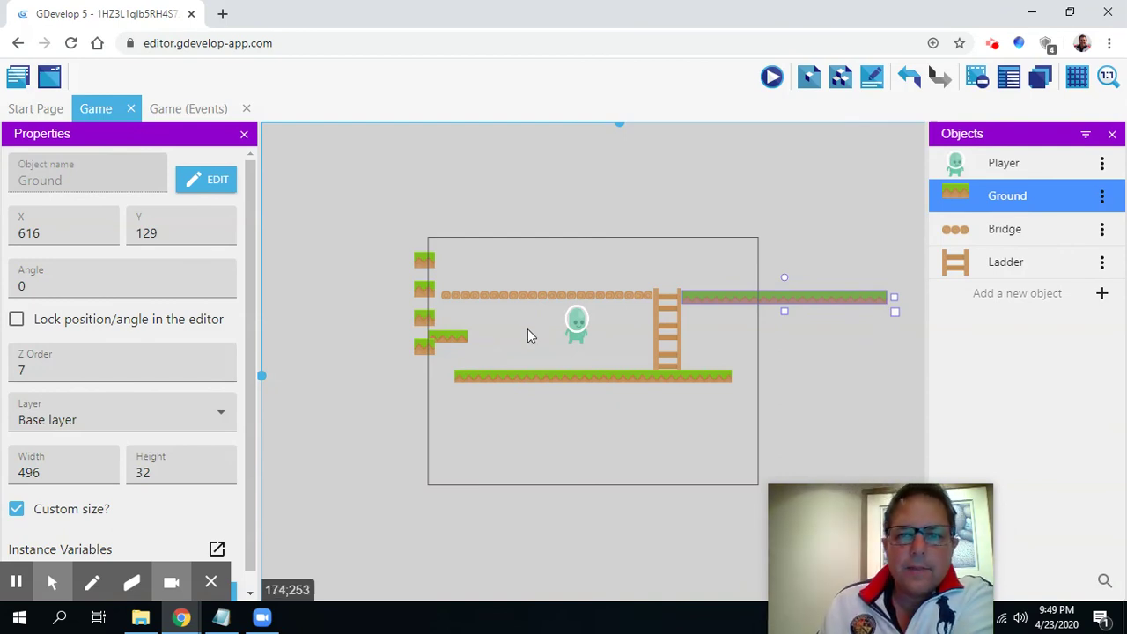
Select the Player instance in the Game scene.
{"action": "left_click", "coordinate": [586, 328]}
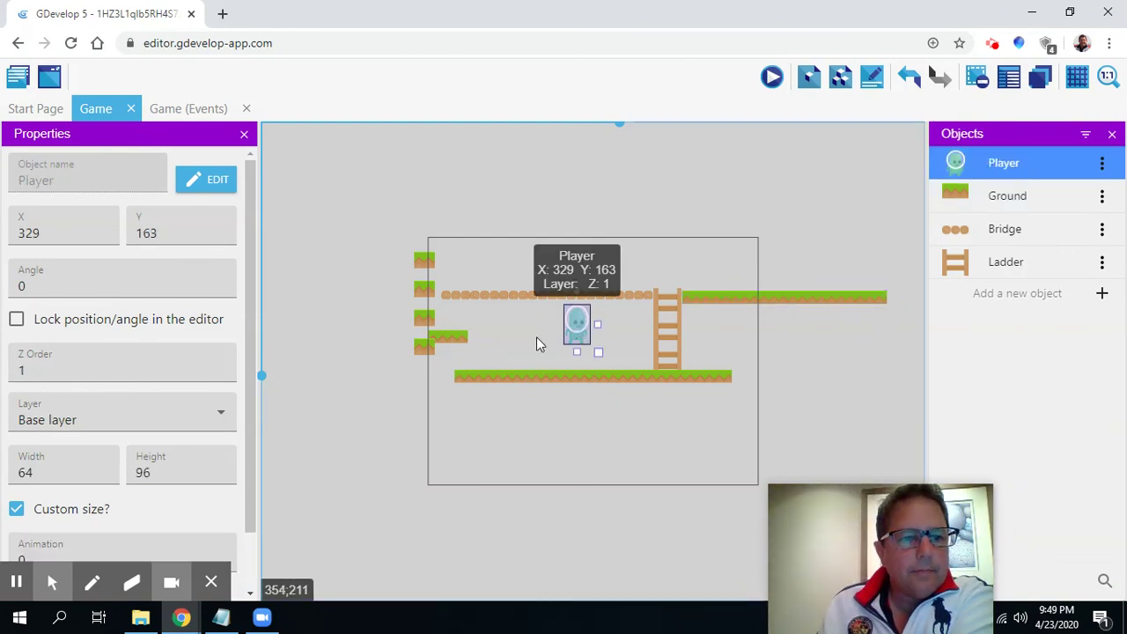